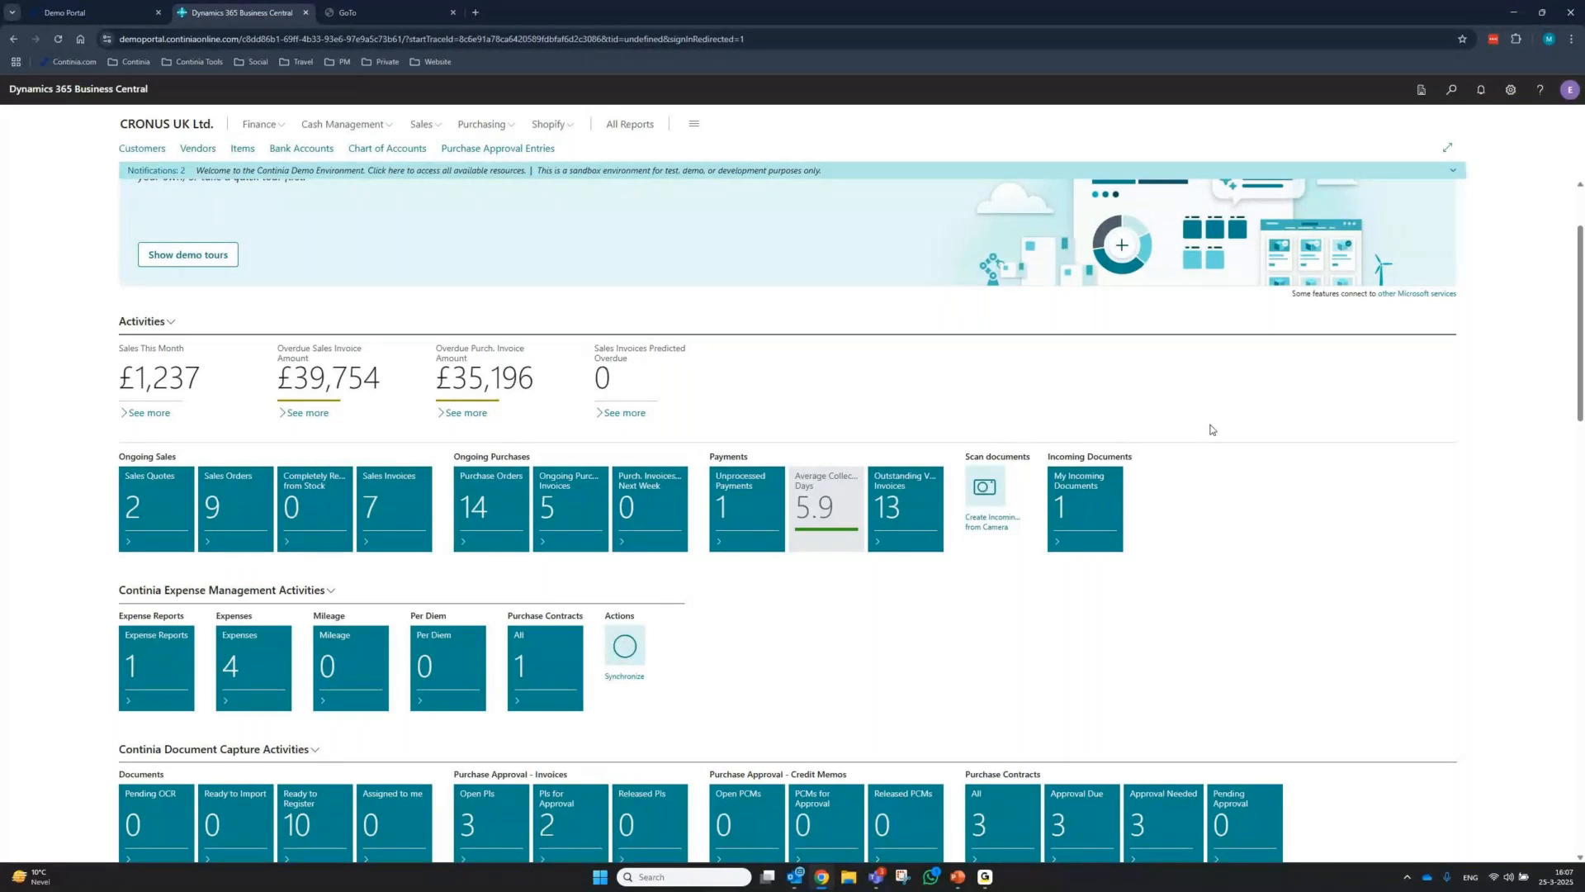
Refresh the paused session and try to sign in by entering the user name and account password
scroll(1211, 429, down, 2)
scroll(1211, 429, down, 1)
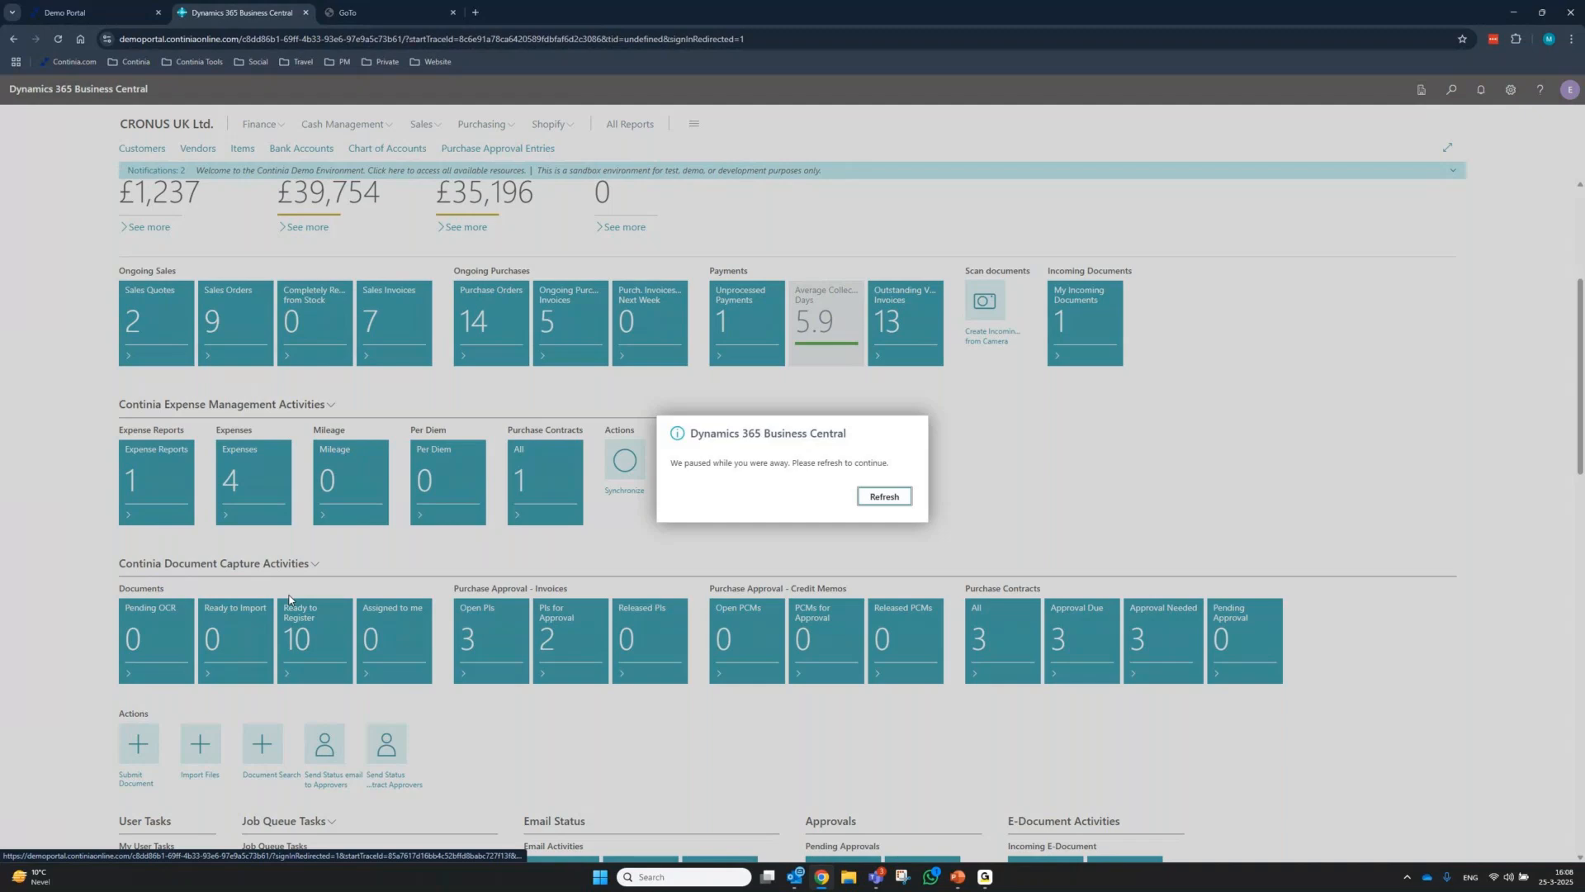
click(881, 497)
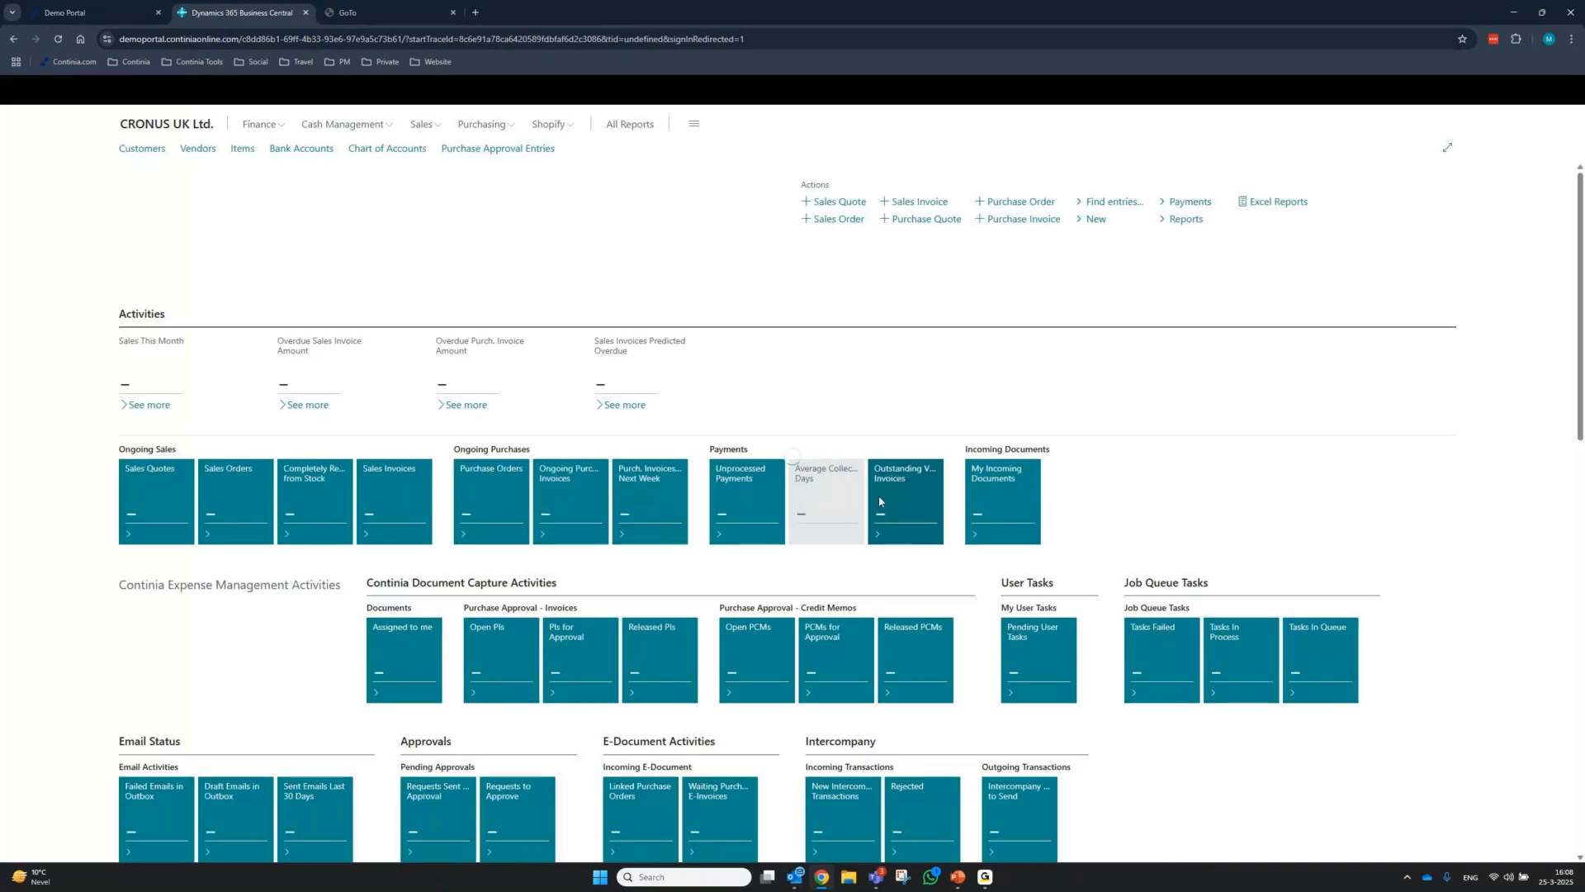
click(822, 255)
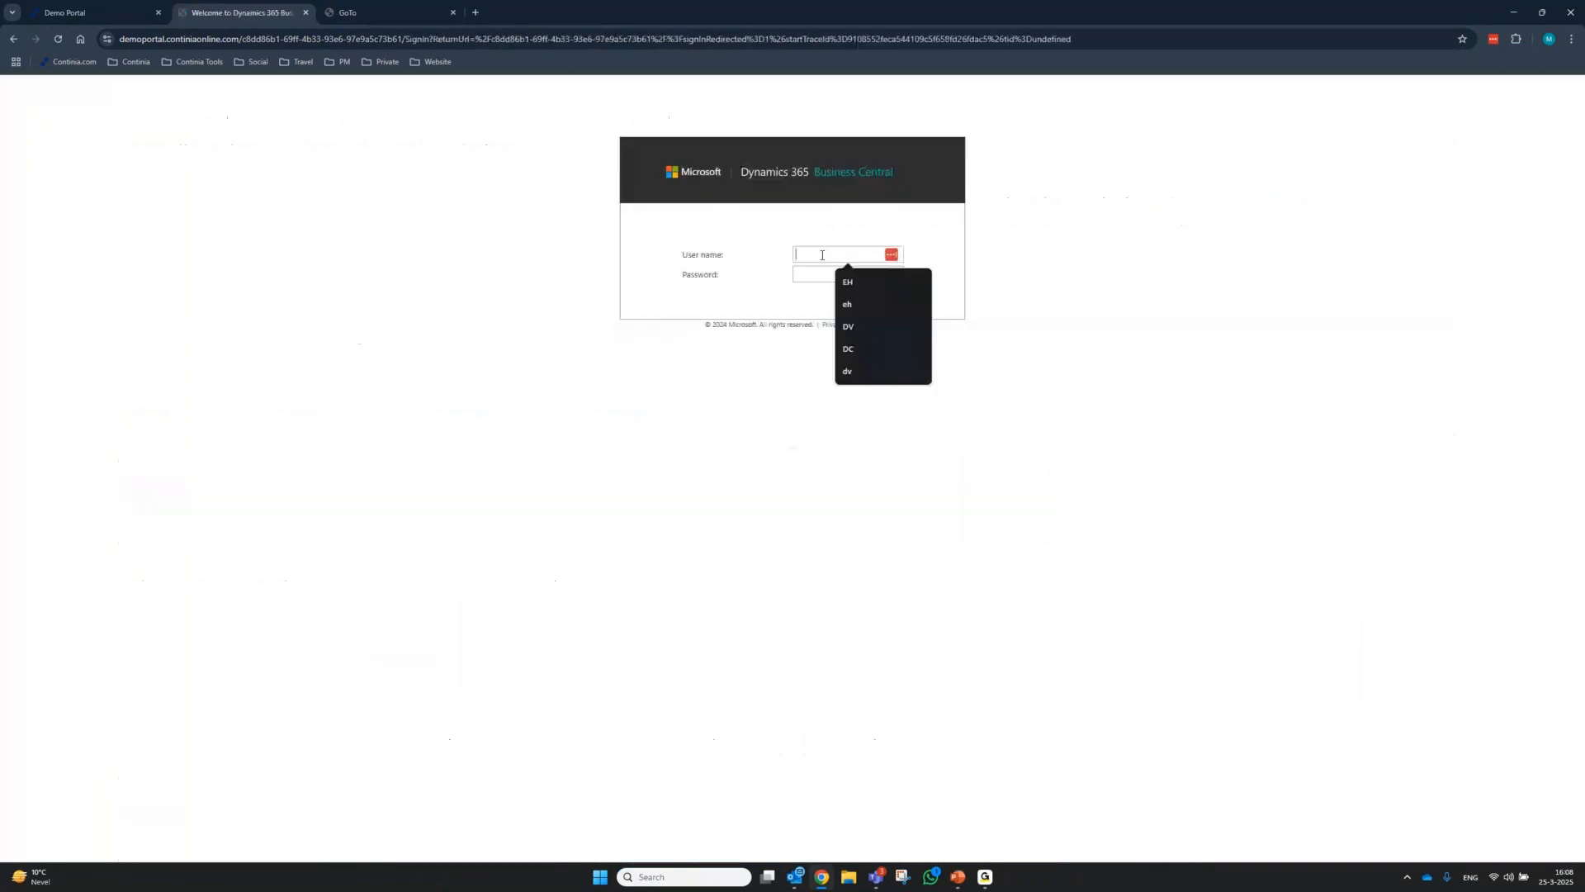
text(Eh)
key(Tab)
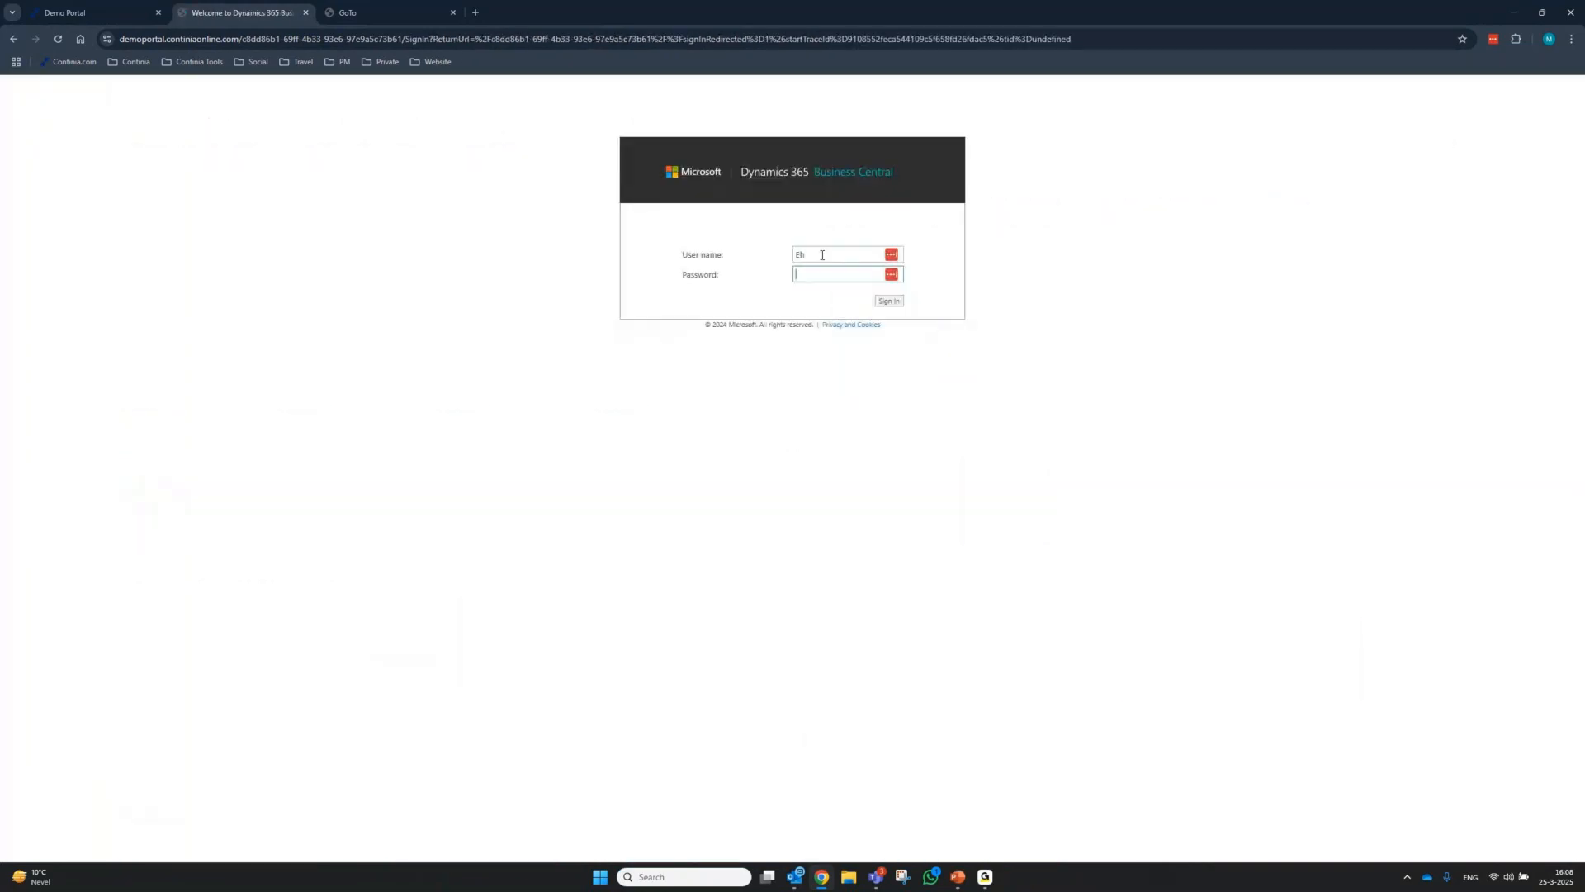
key(ctrl+v)
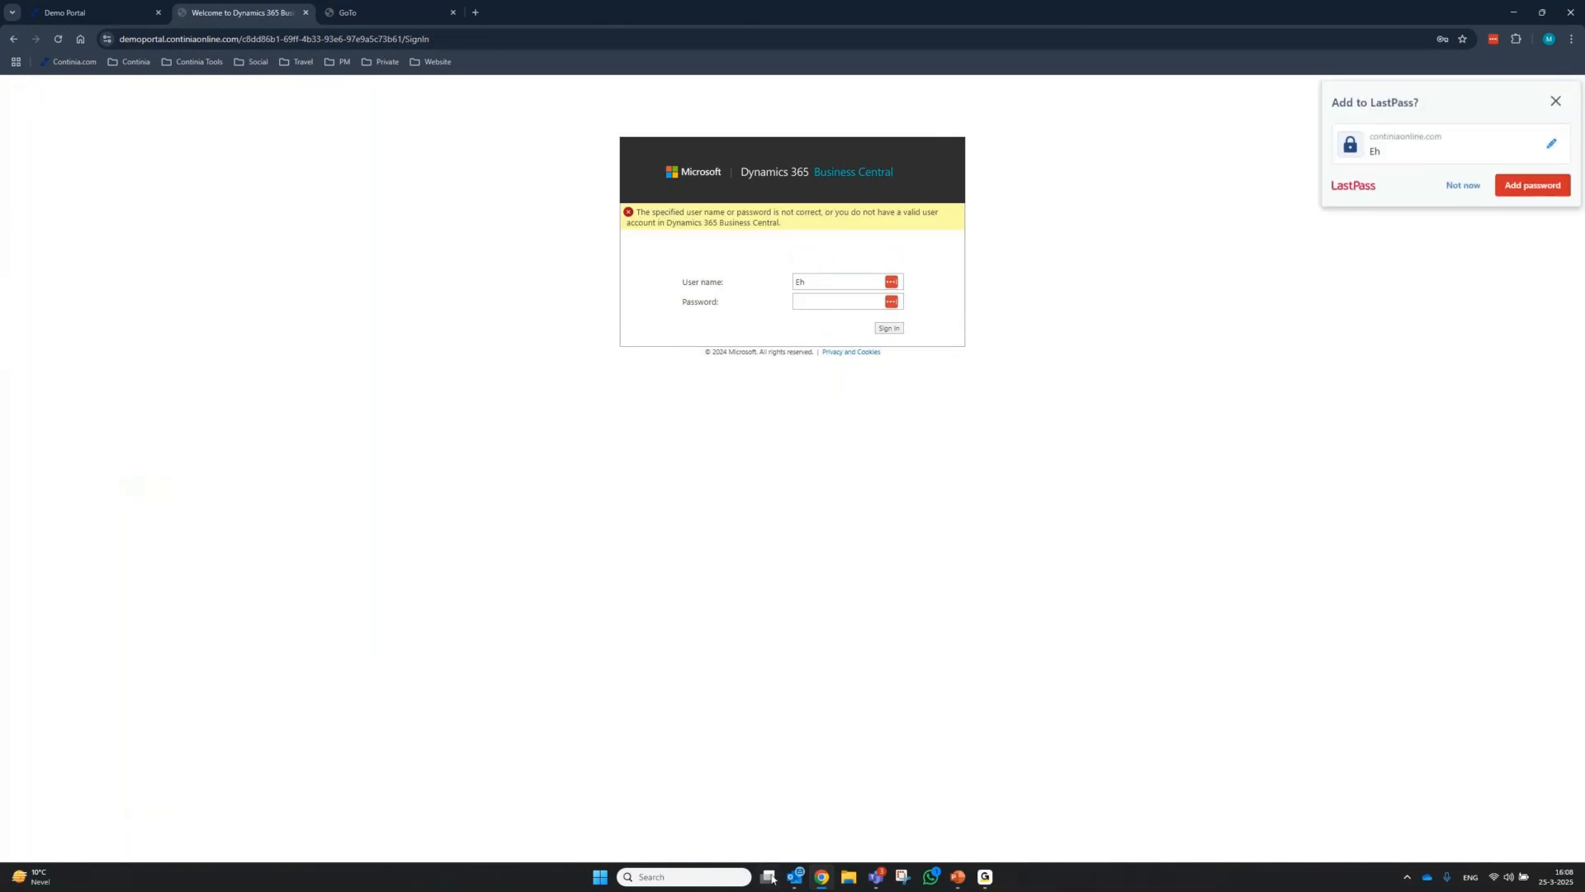
Switch to Outlook and move its window aside, and sign in to Business Central with the account password without saving it in LastPass
click(796, 883)
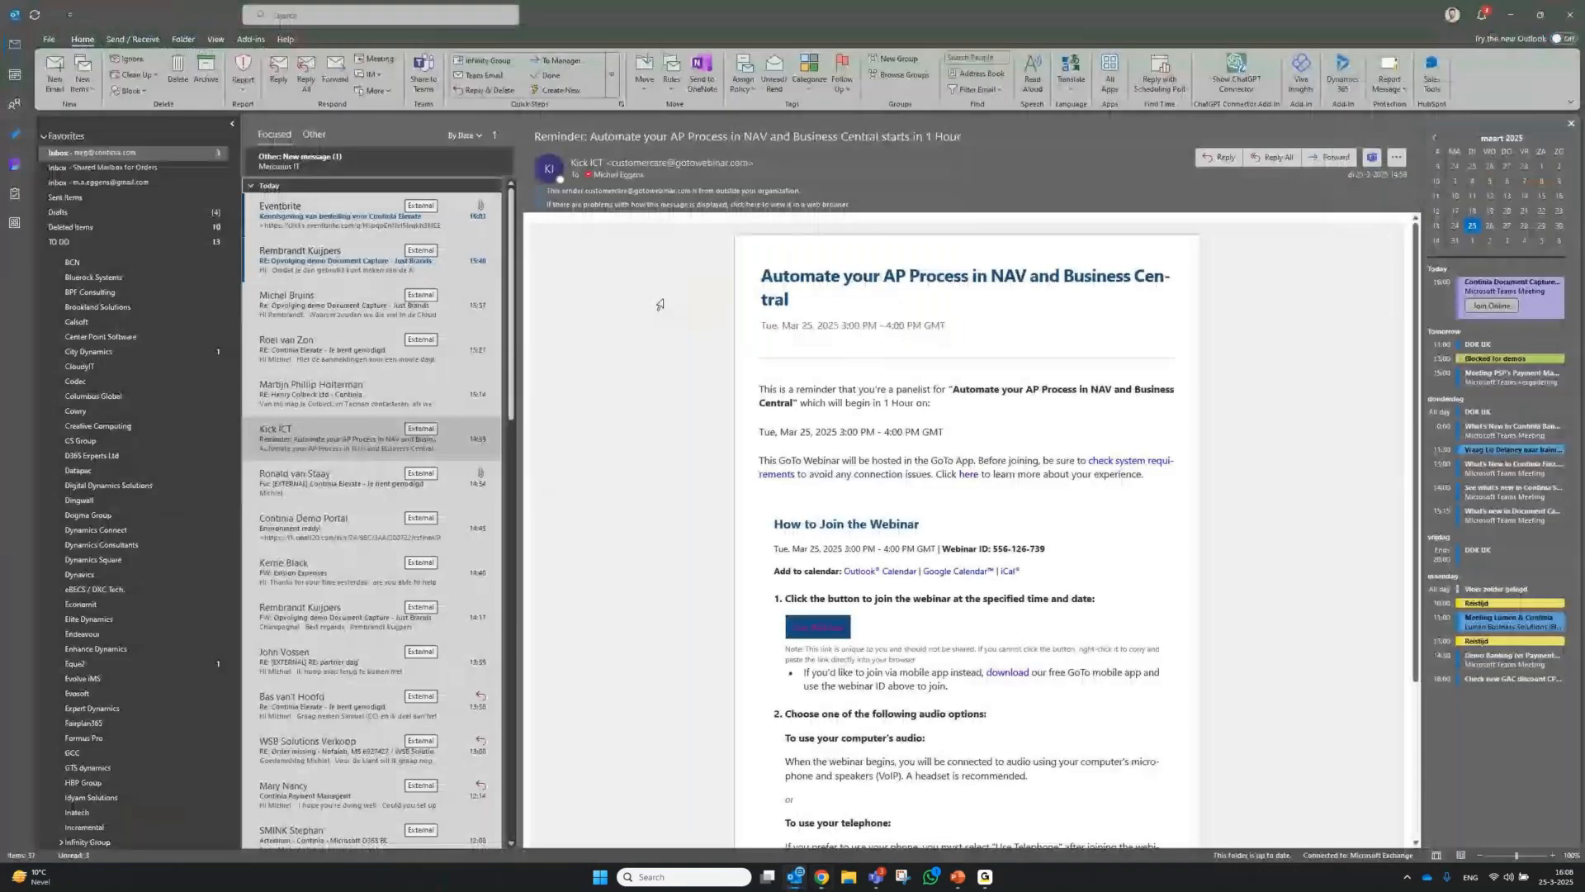
drag(702, 15, 1584, 157)
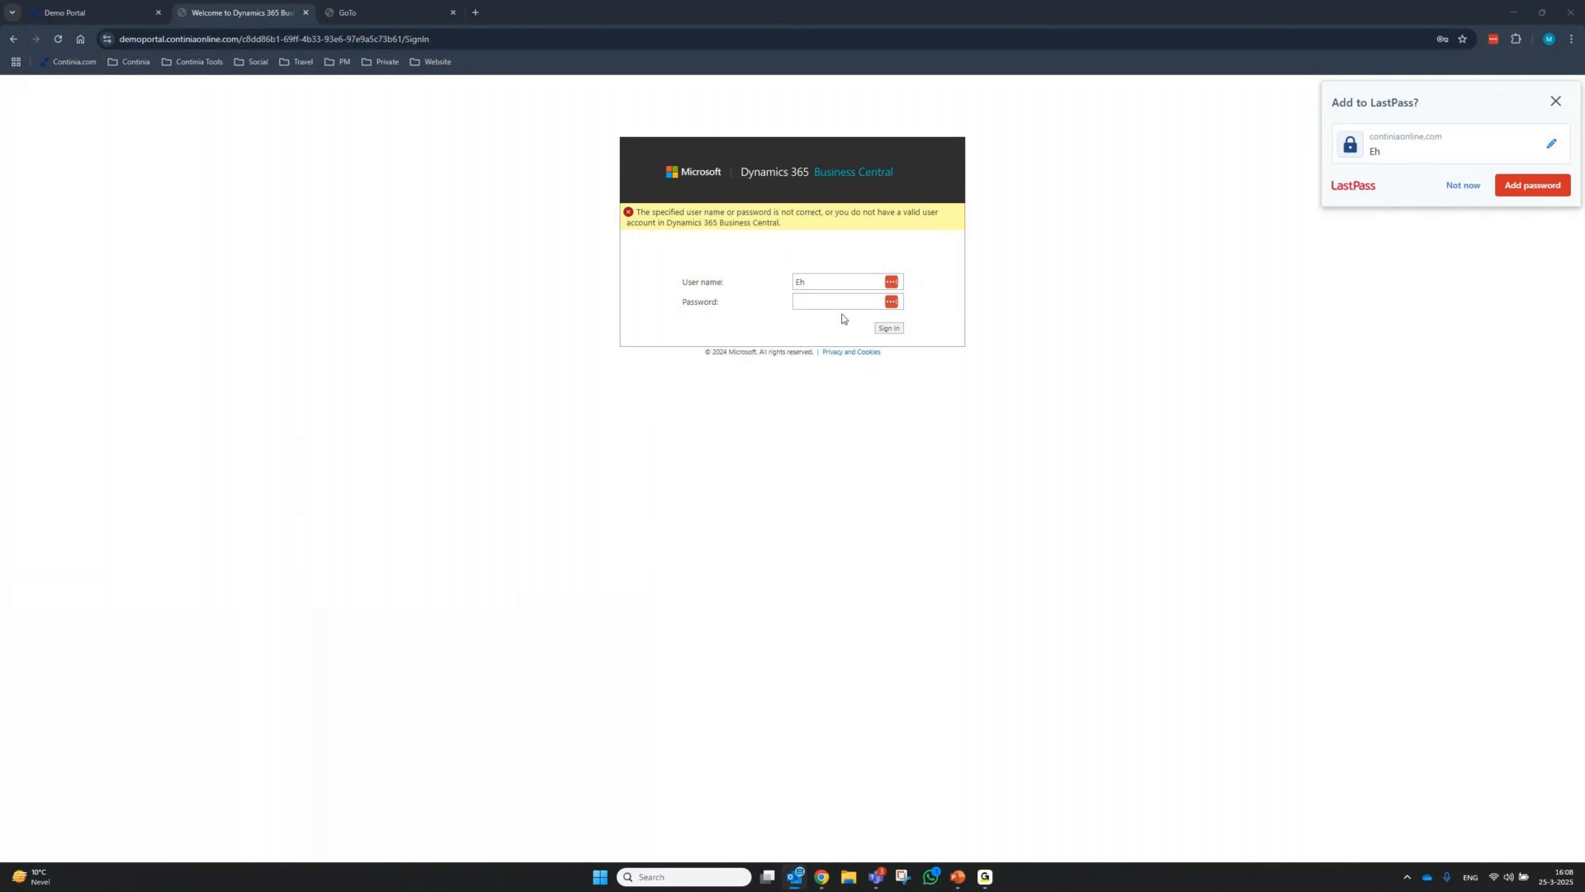
click(819, 303)
key(ctrl+v)
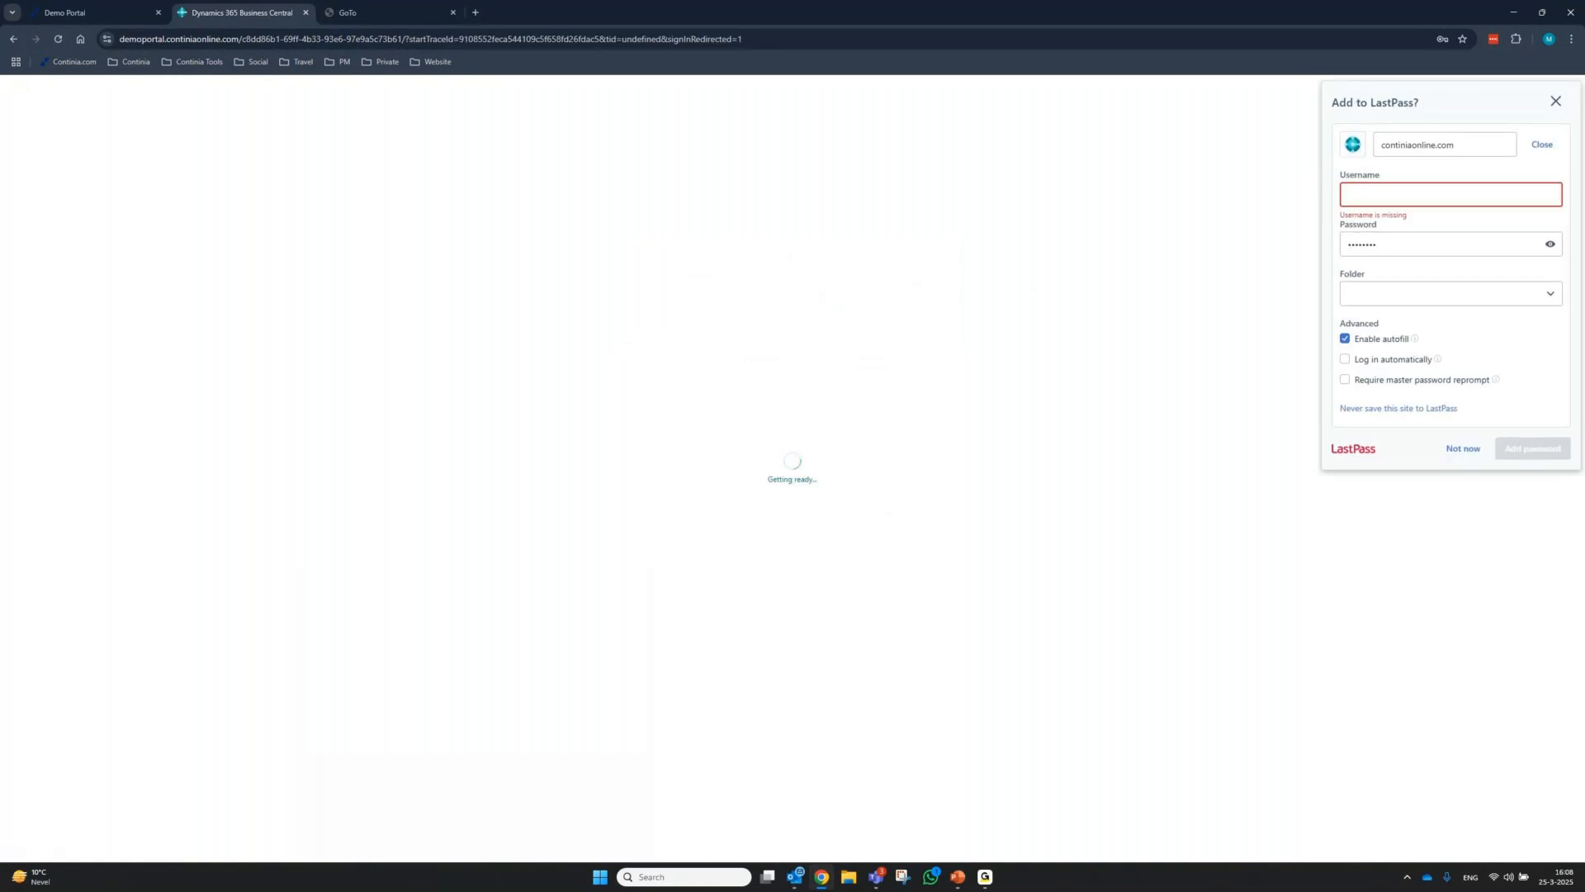
click(1463, 448)
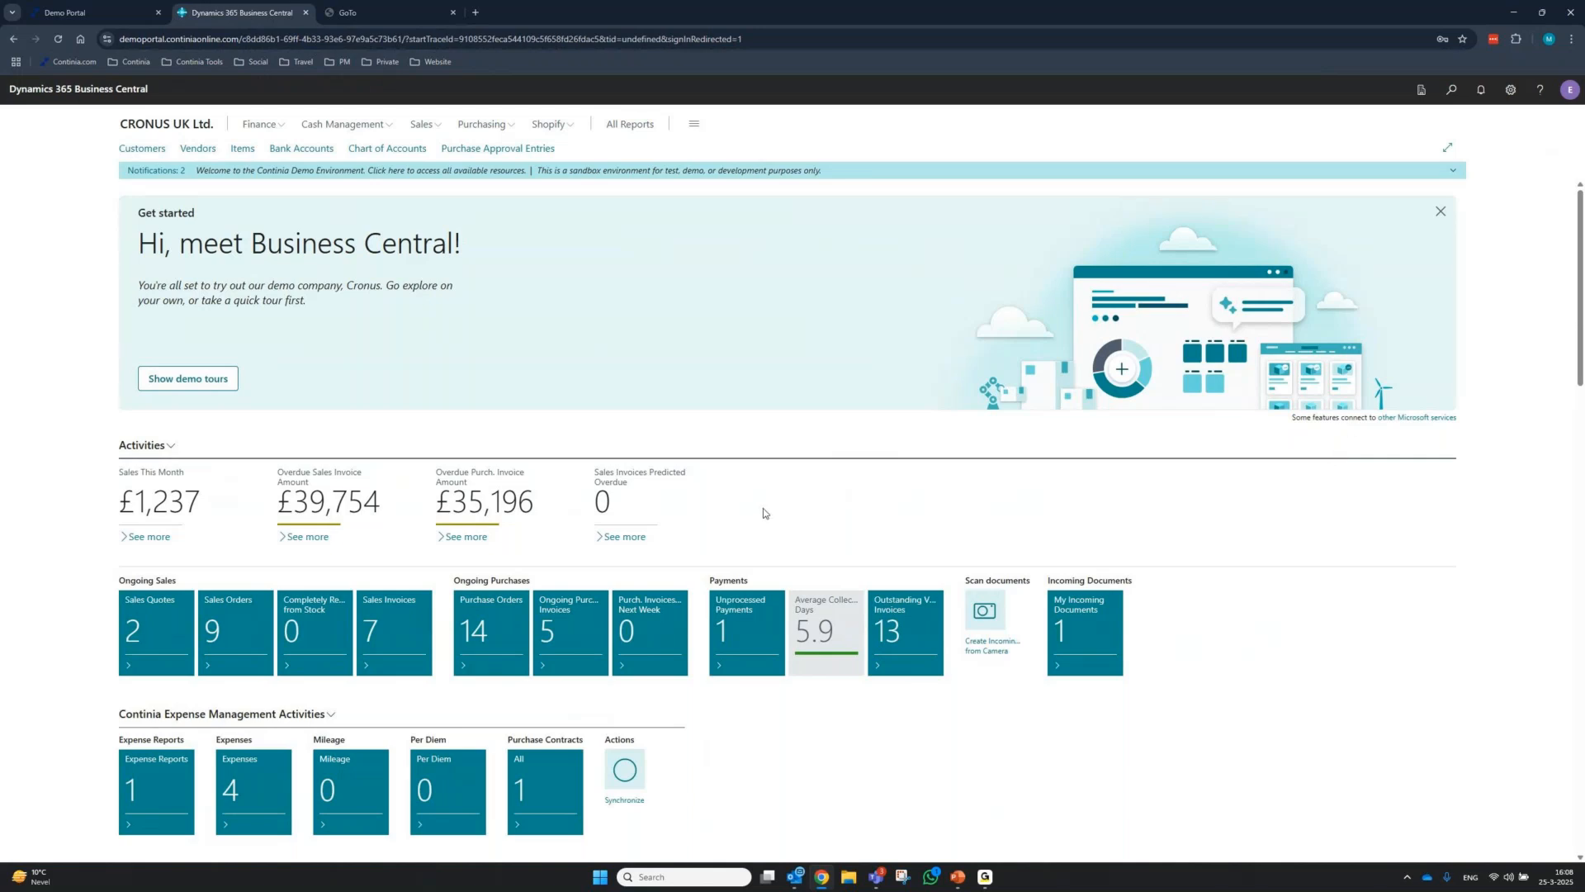
View the purchase invoices awaiting approval from the Document Capture activities and return to the role centre
scroll(763, 513, down, 1)
scroll(763, 513, down, 2)
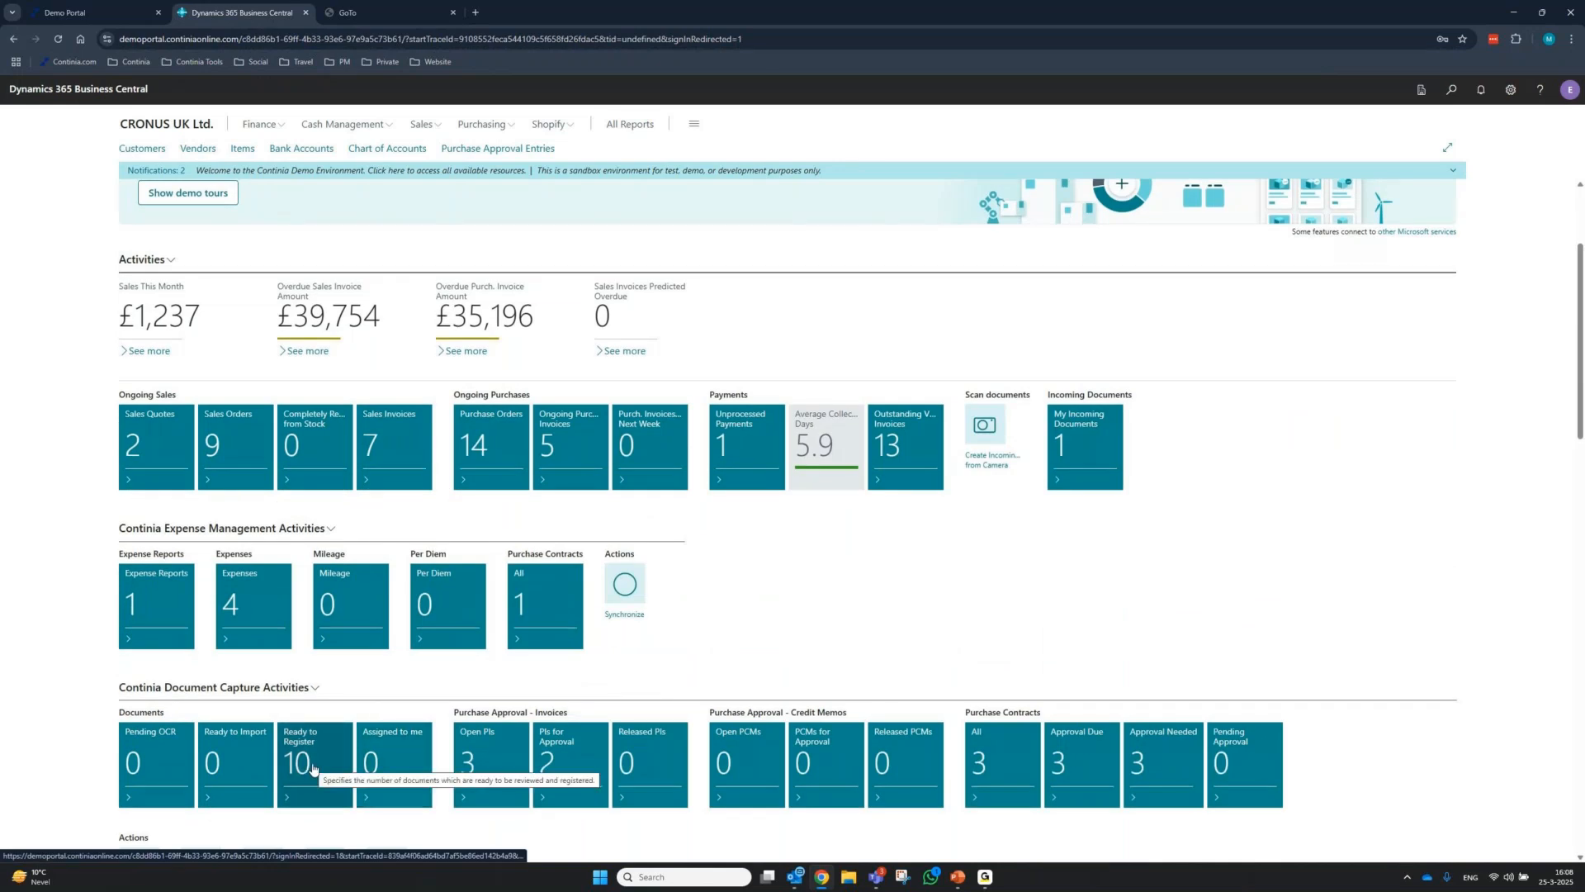
scroll(339, 763, down, 3)
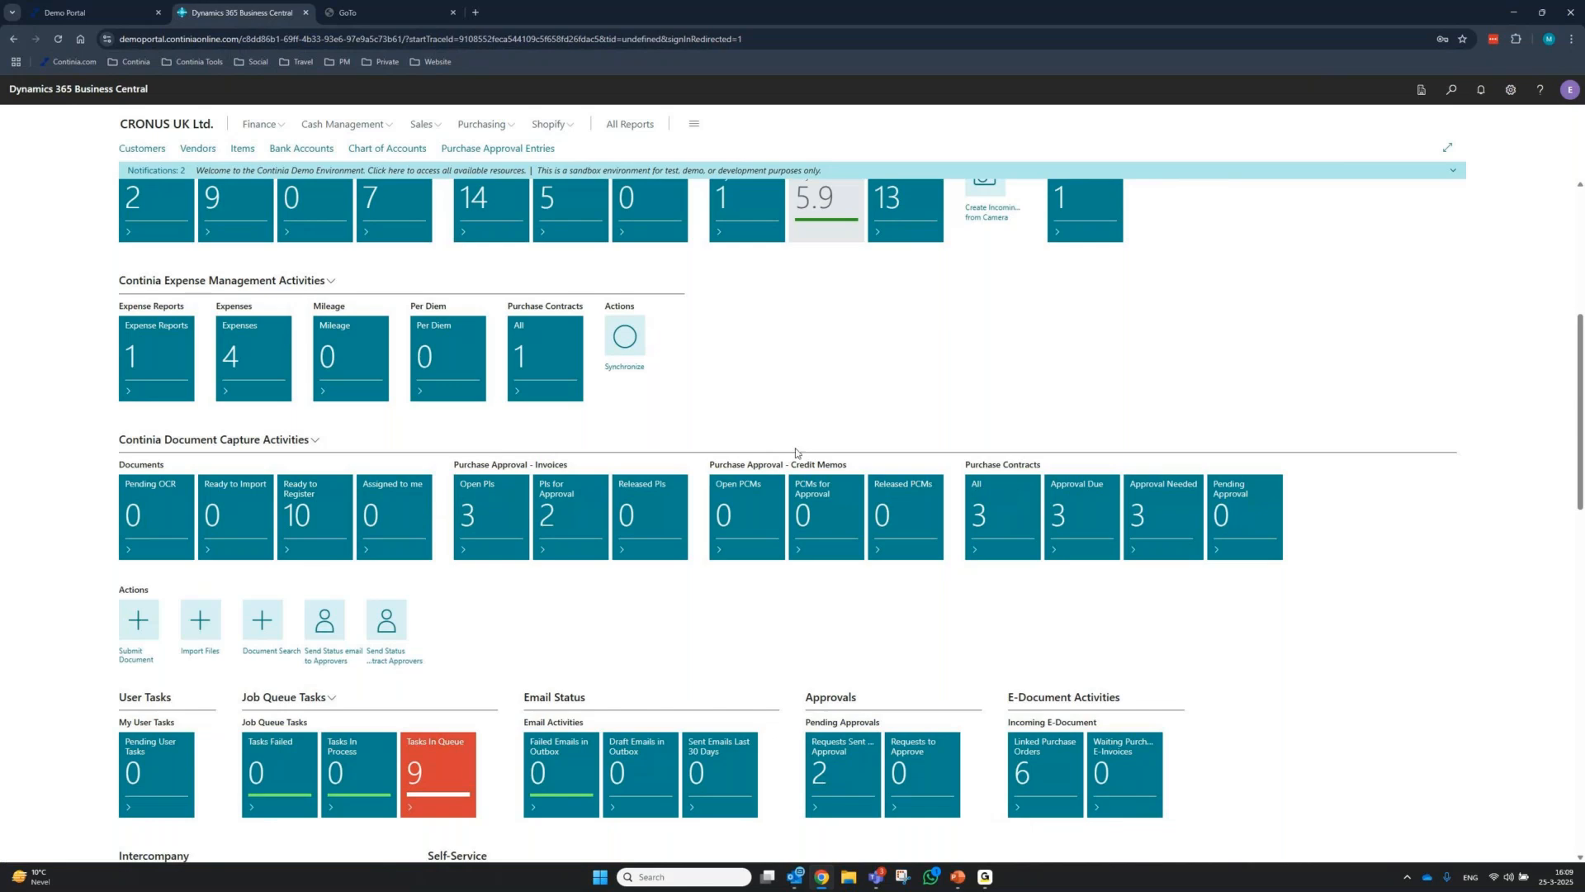
click(561, 512)
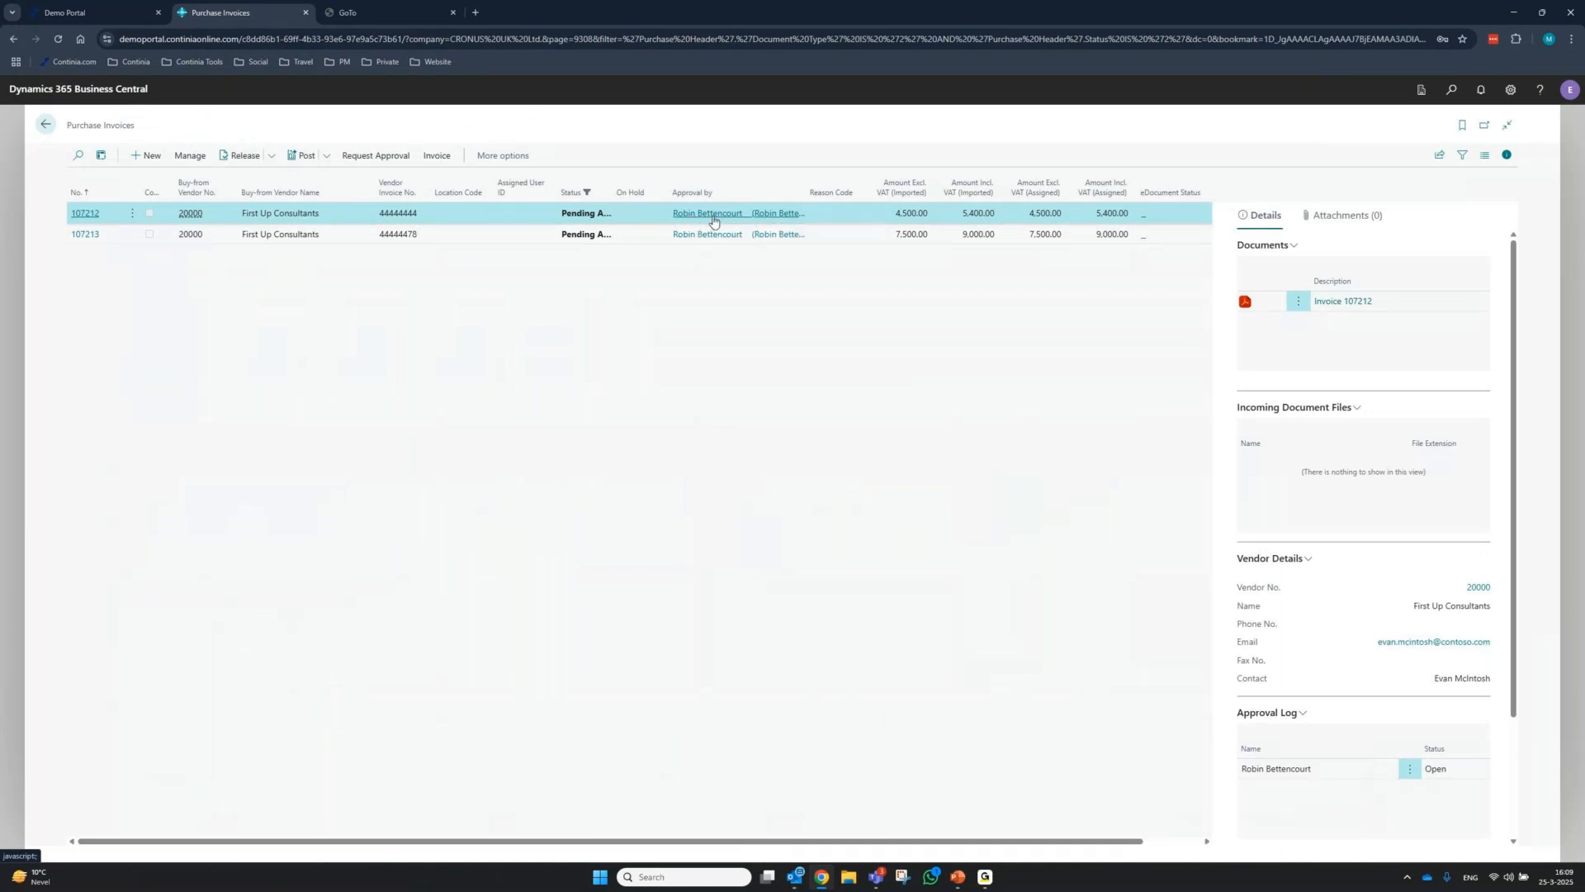
click(46, 124)
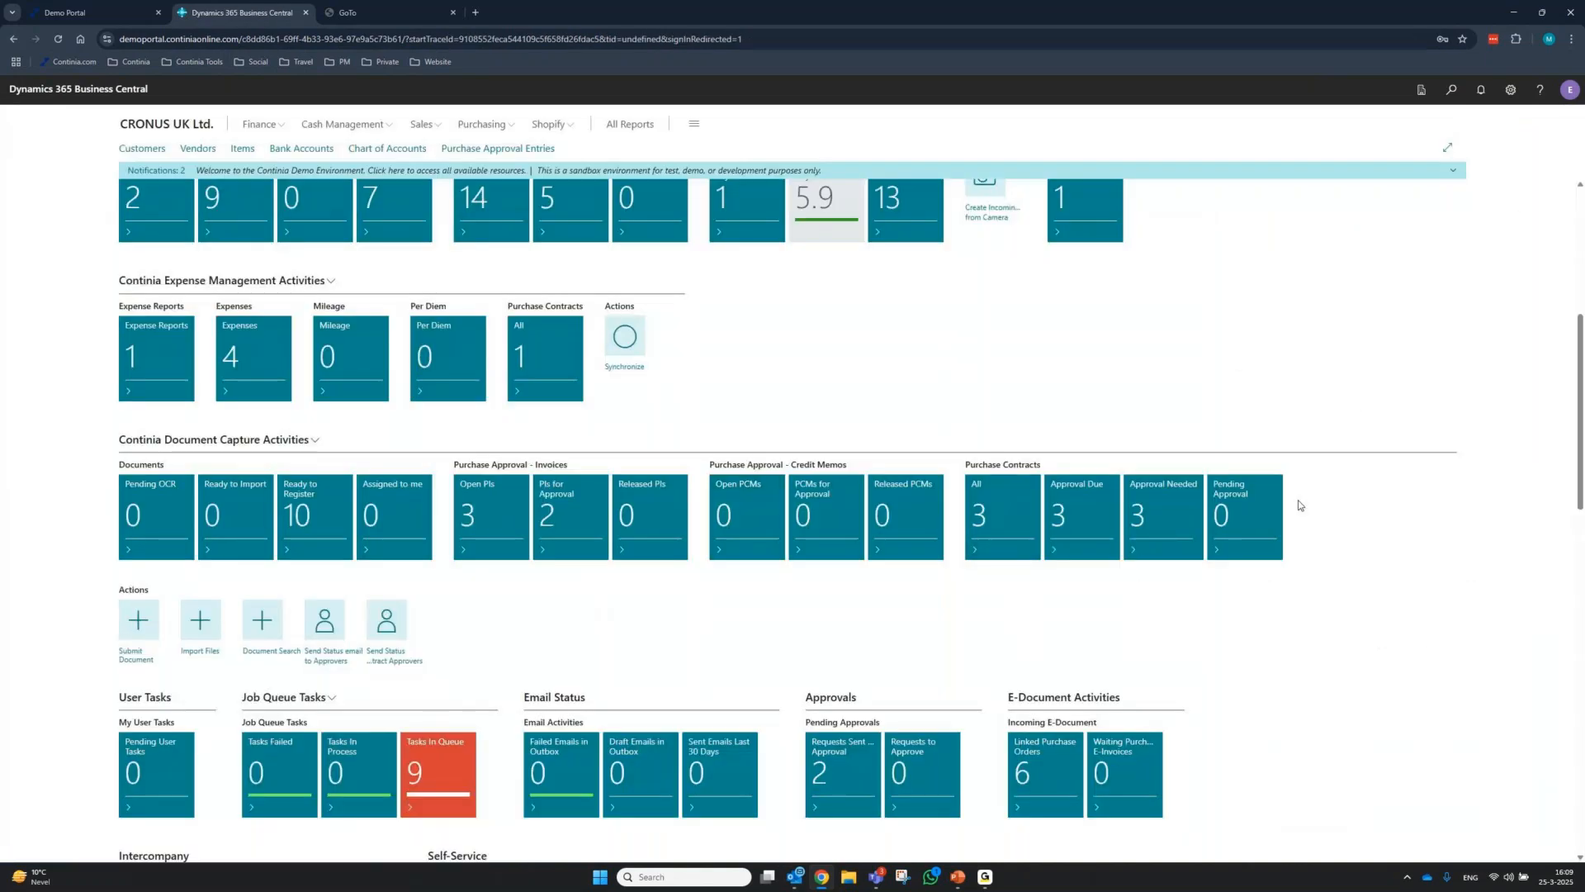
Open the Sixt car rental purchase contract and expand all of its General fields
click(996, 535)
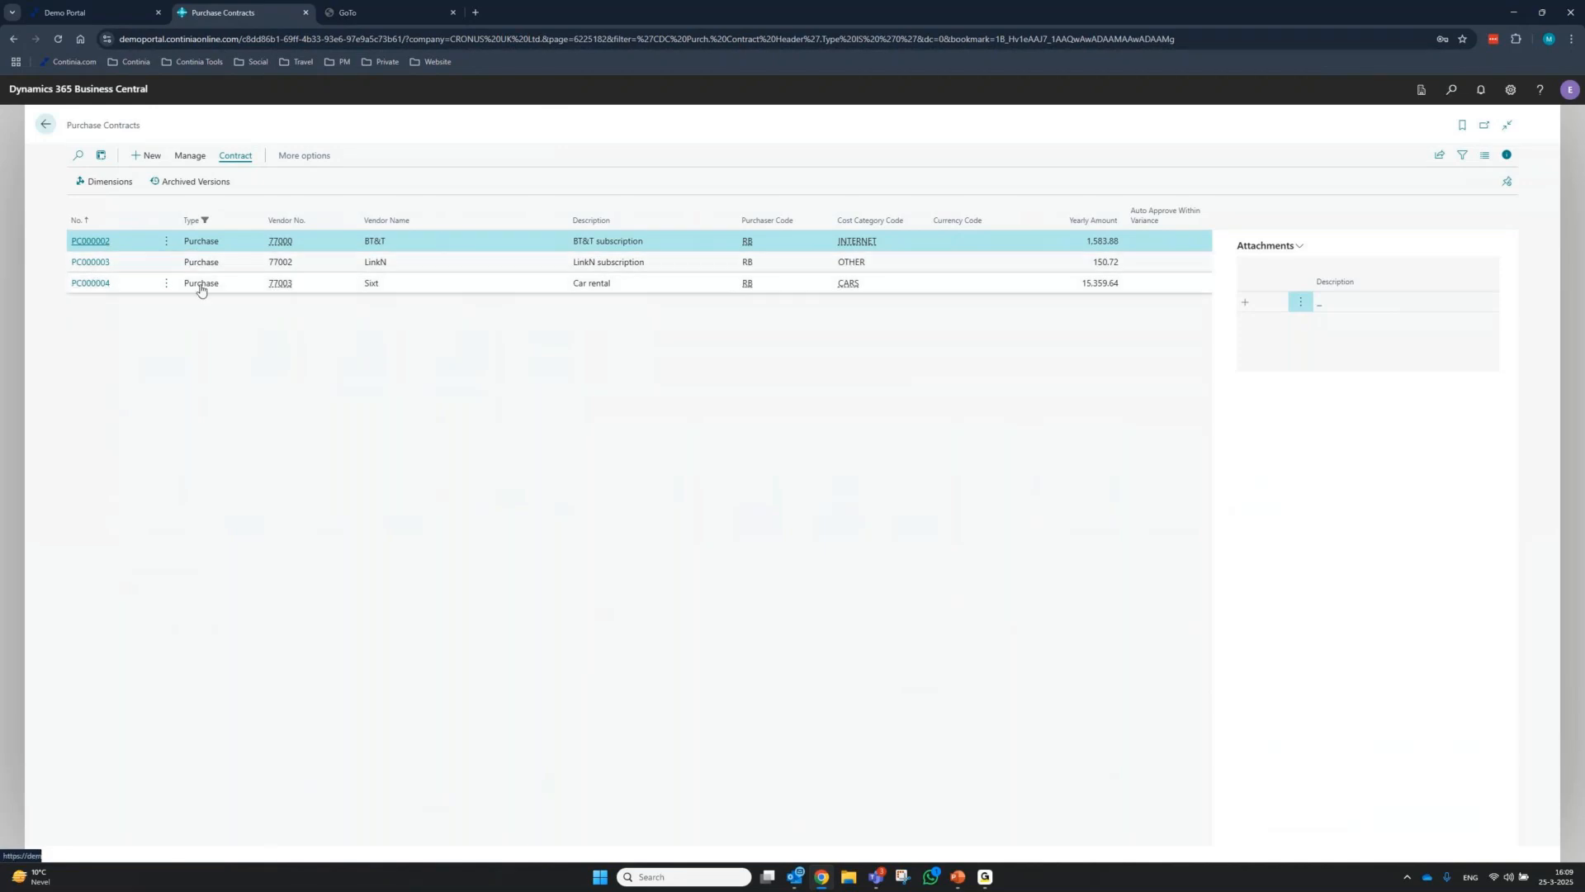
click(102, 287)
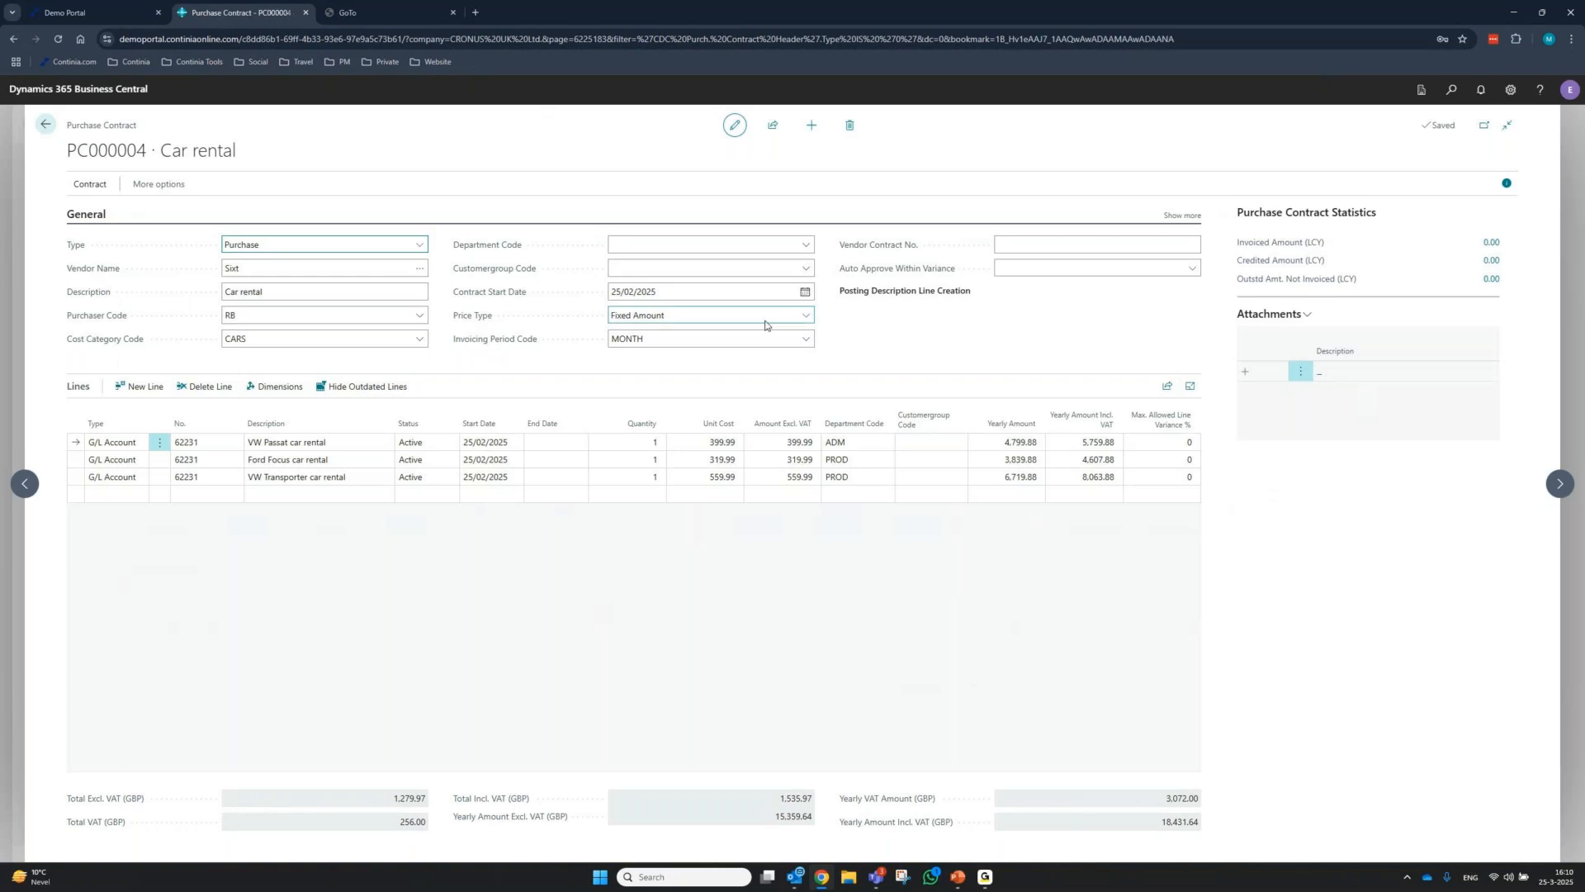
click(1184, 217)
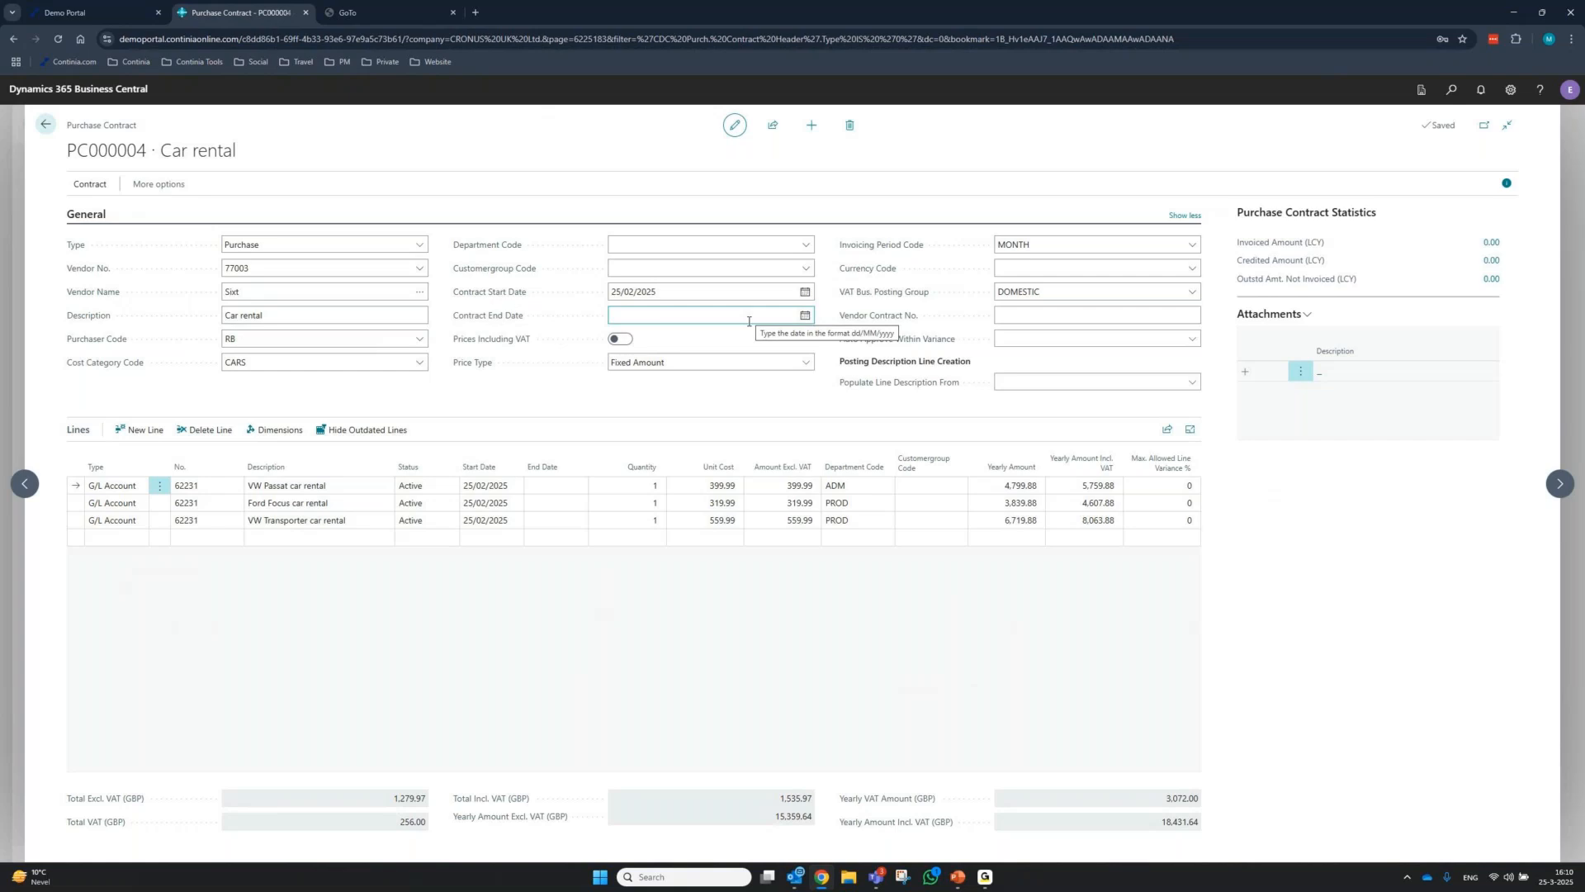
Check the contract's Price Type options without changing them and go back to the role centre
click(732, 364)
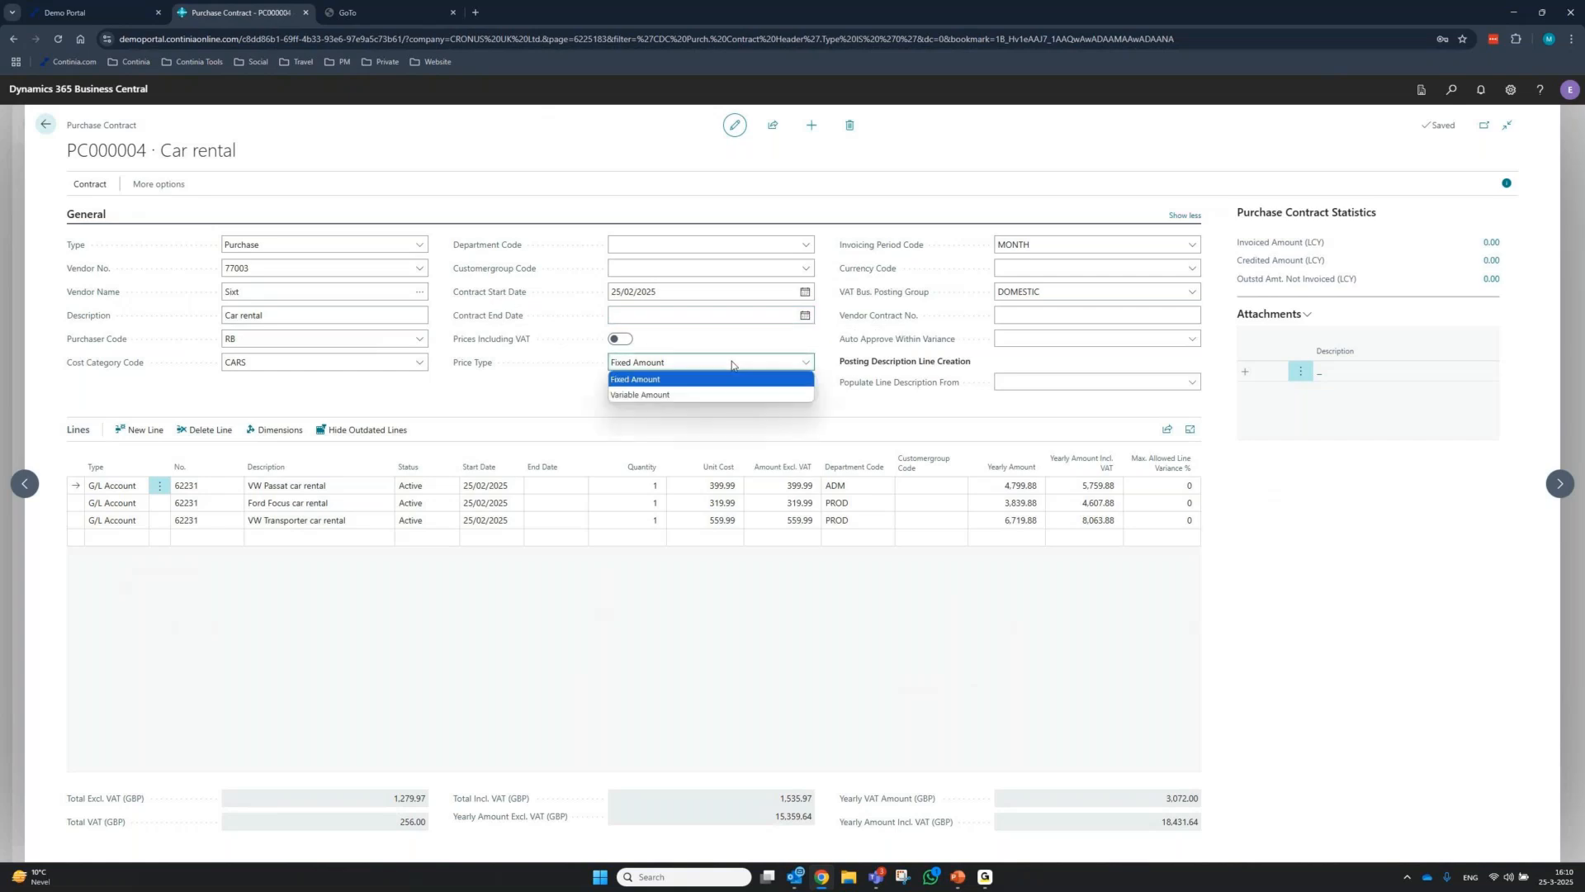
click(733, 351)
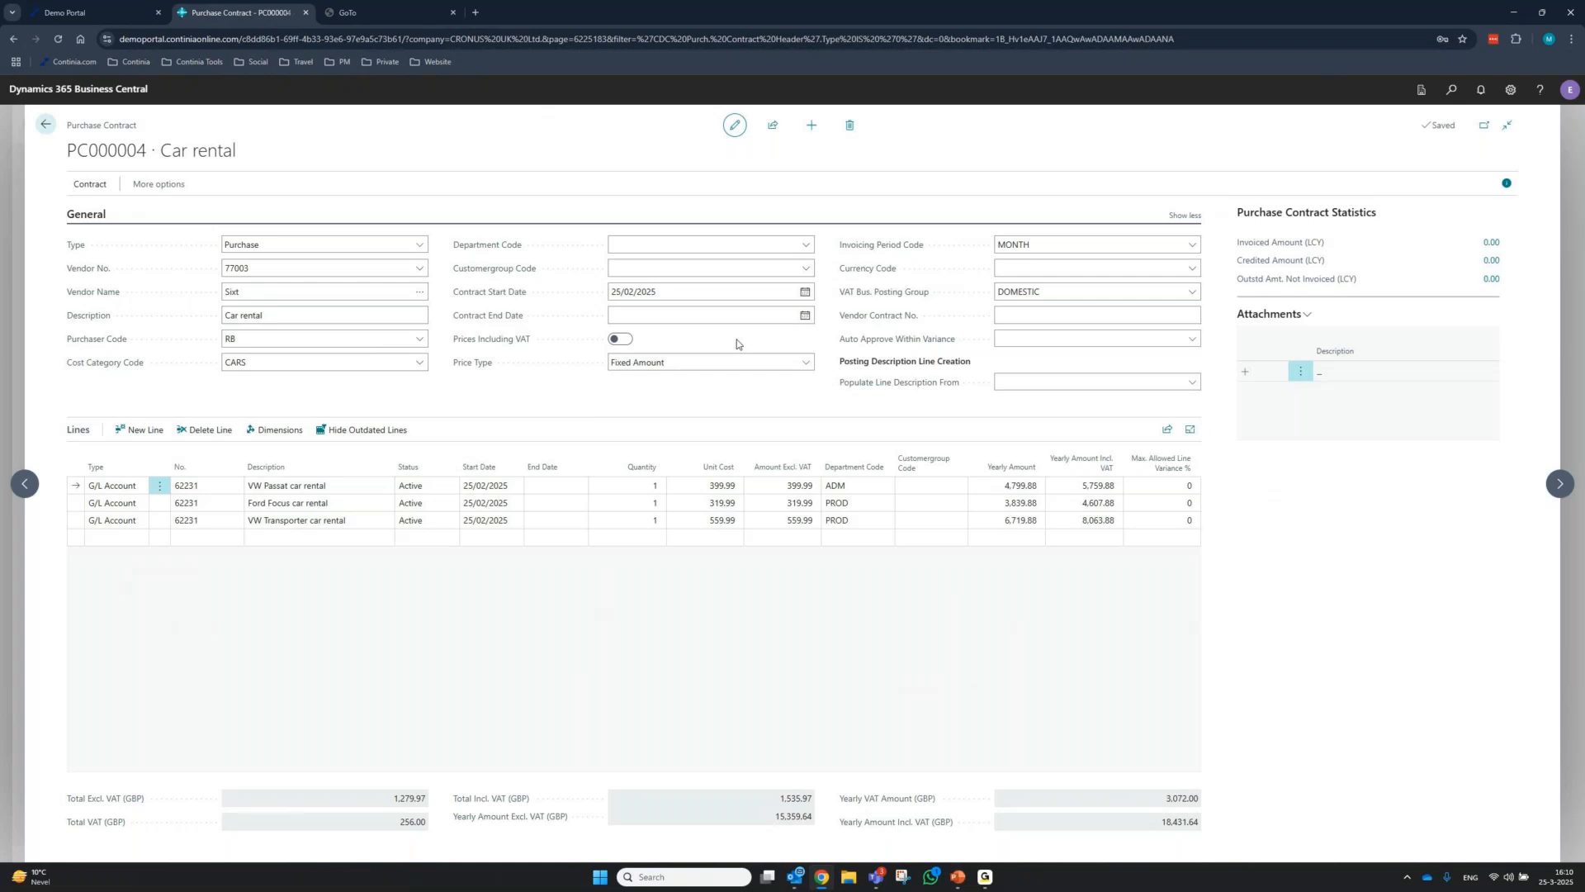
click(632, 314)
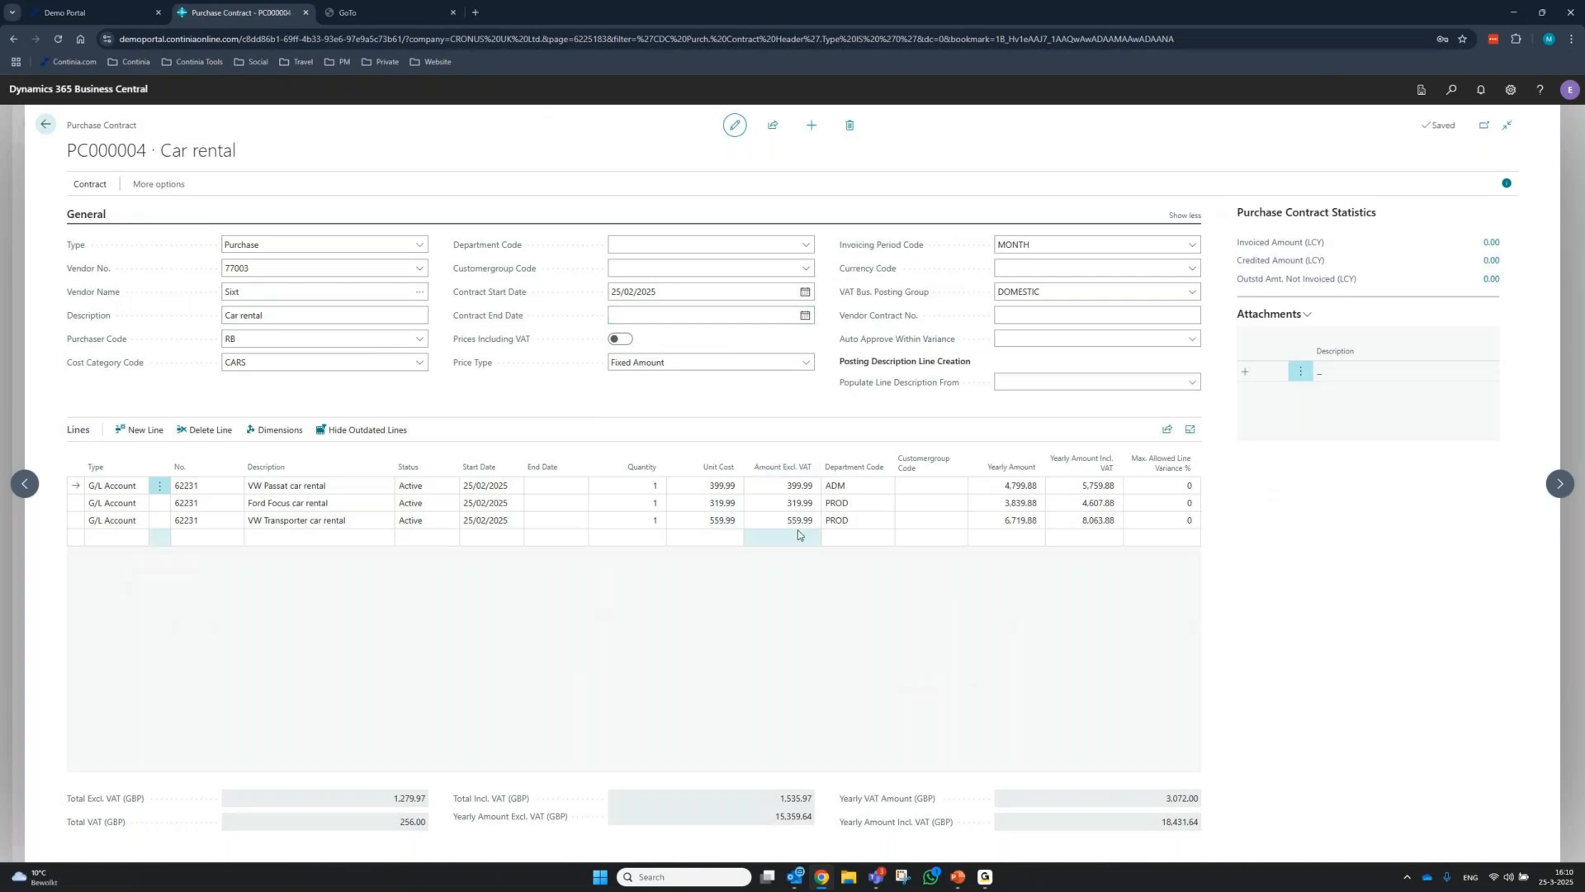
click(46, 124)
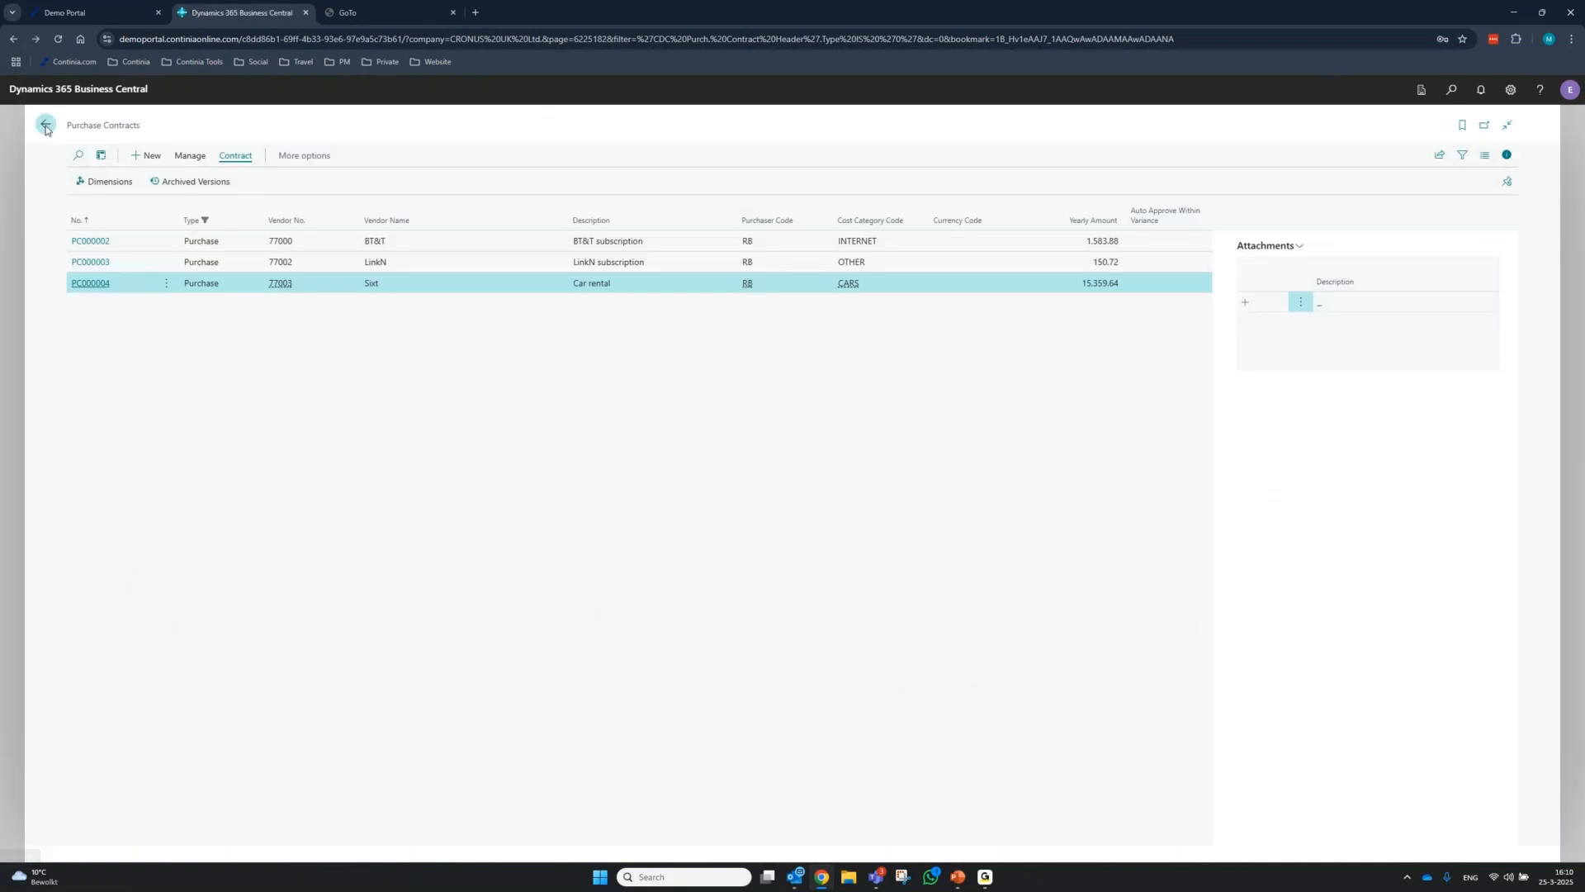
click(45, 125)
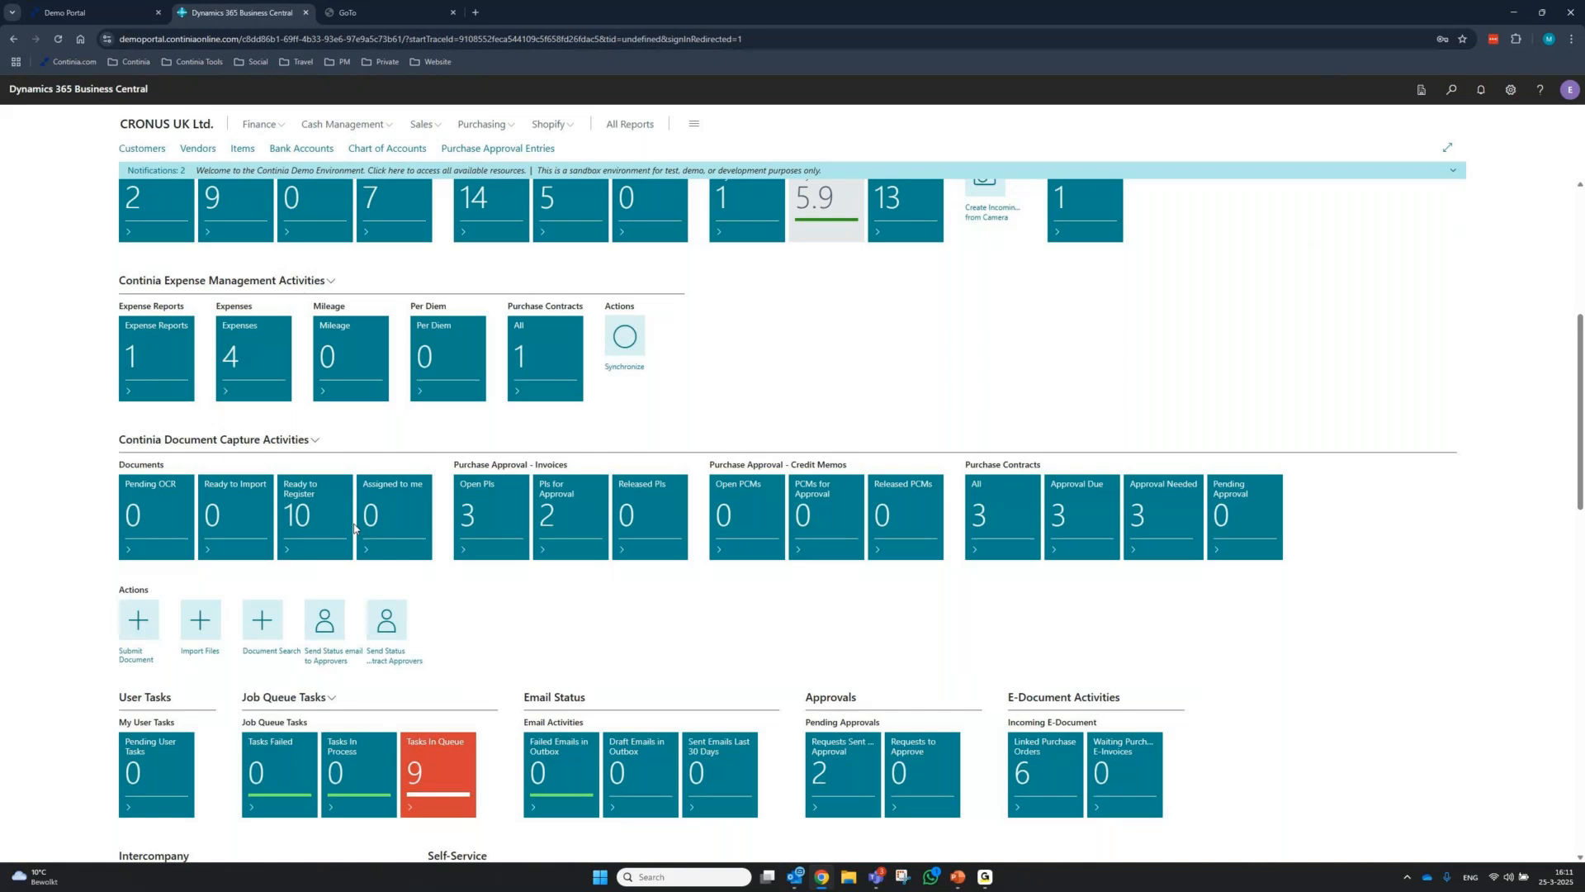
Open the documents ready to register, widen the document preview and enlarge the invoice image to 30%
click(327, 517)
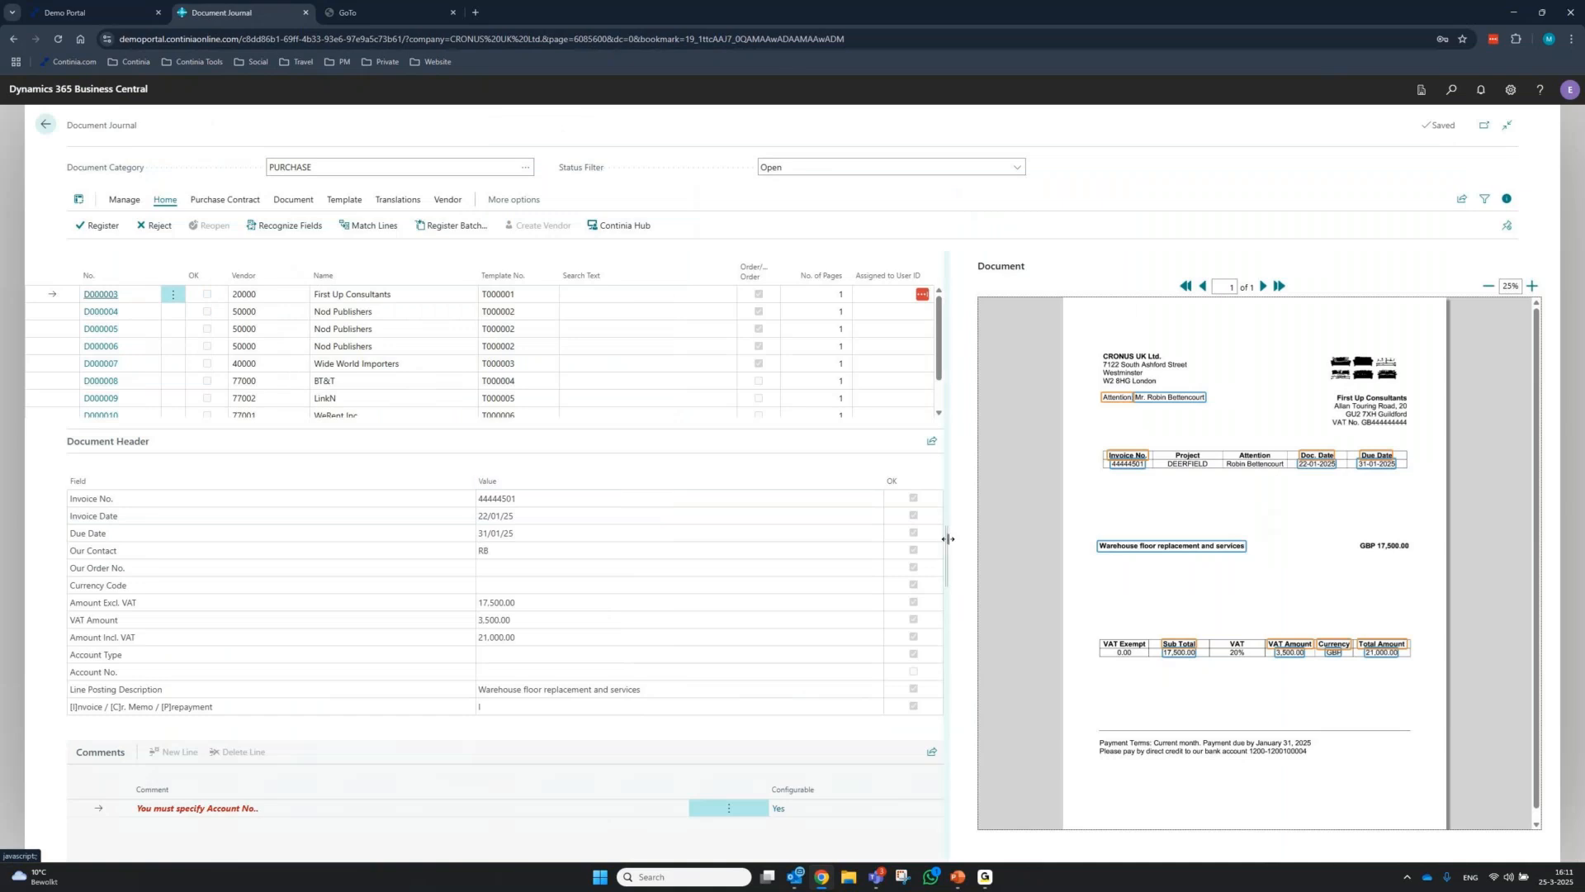
drag(948, 539, 847, 568)
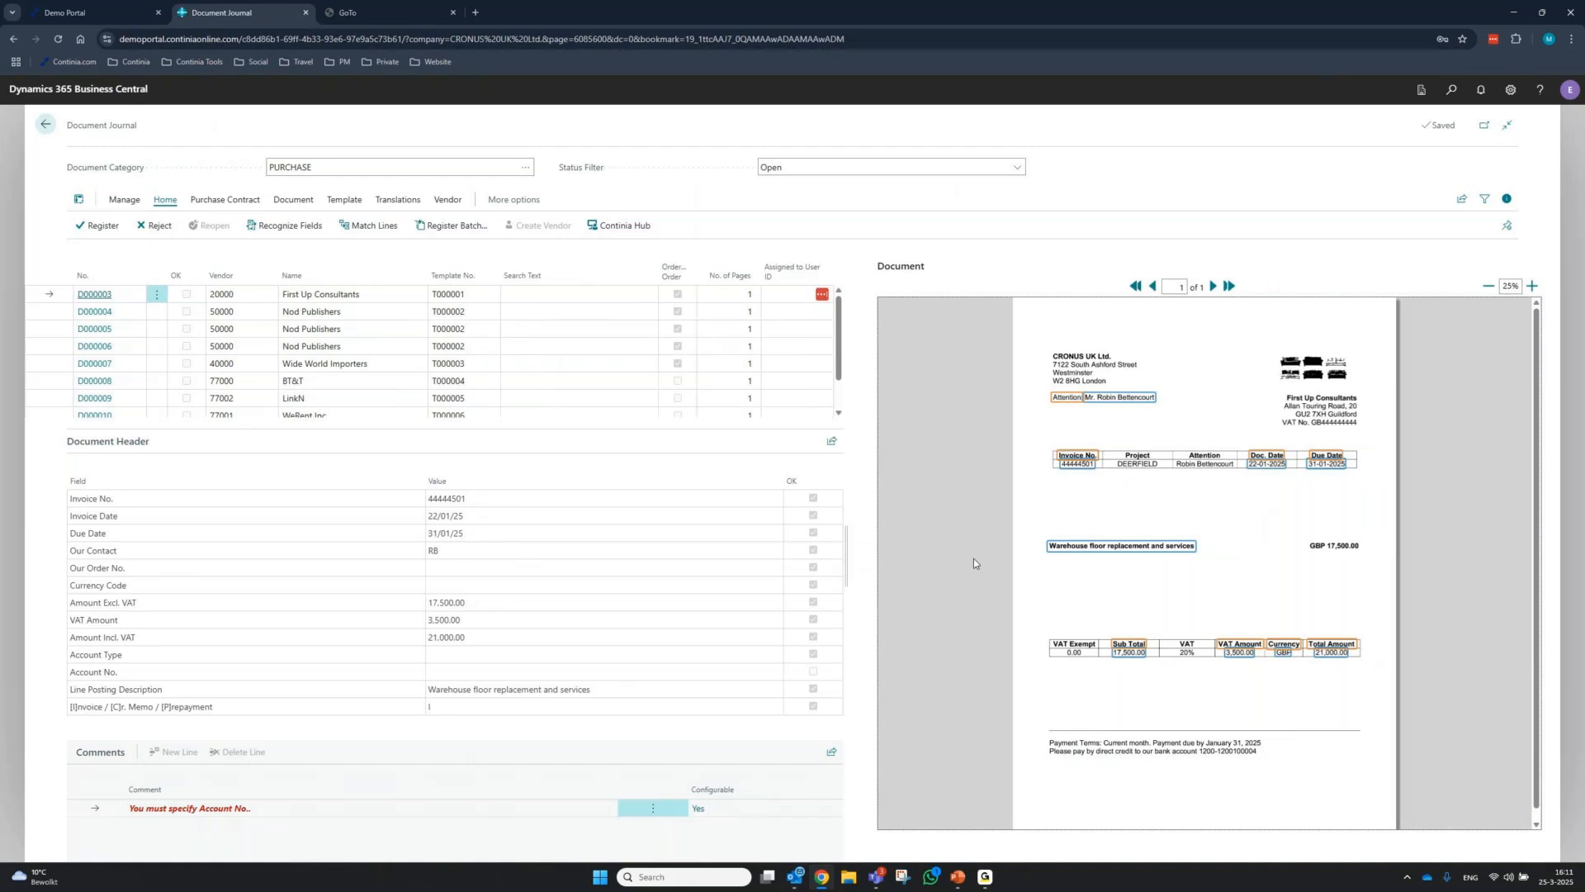
click(1532, 286)
scroll(1404, 413, up, 1)
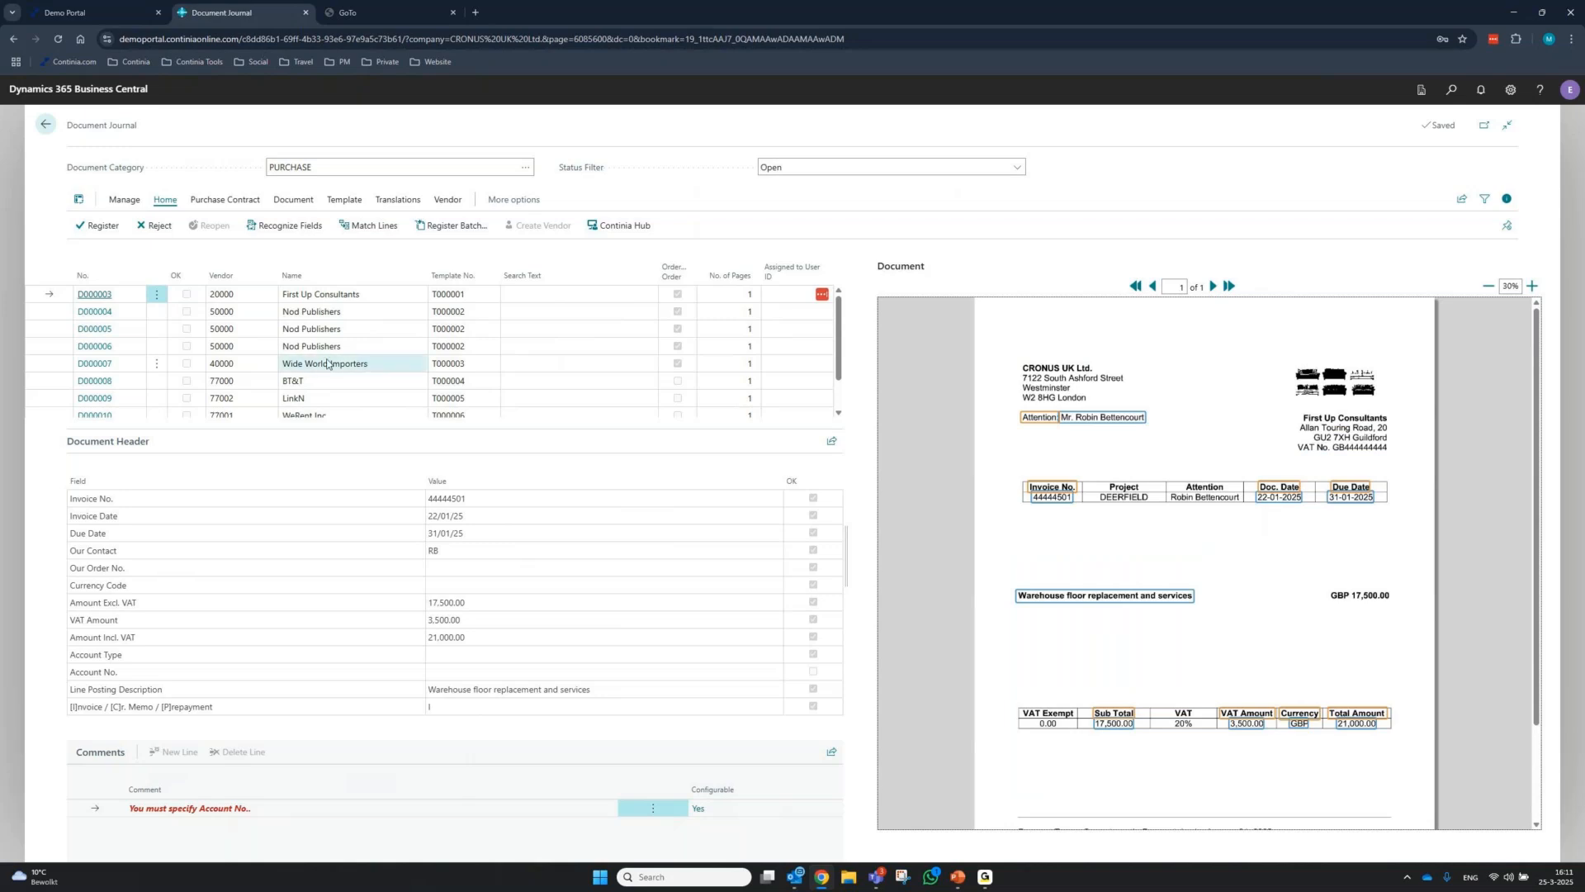
Review the captured header fields of the First Up Consultants document and register it as a purchase invoice
scroll(370, 338, down, 1)
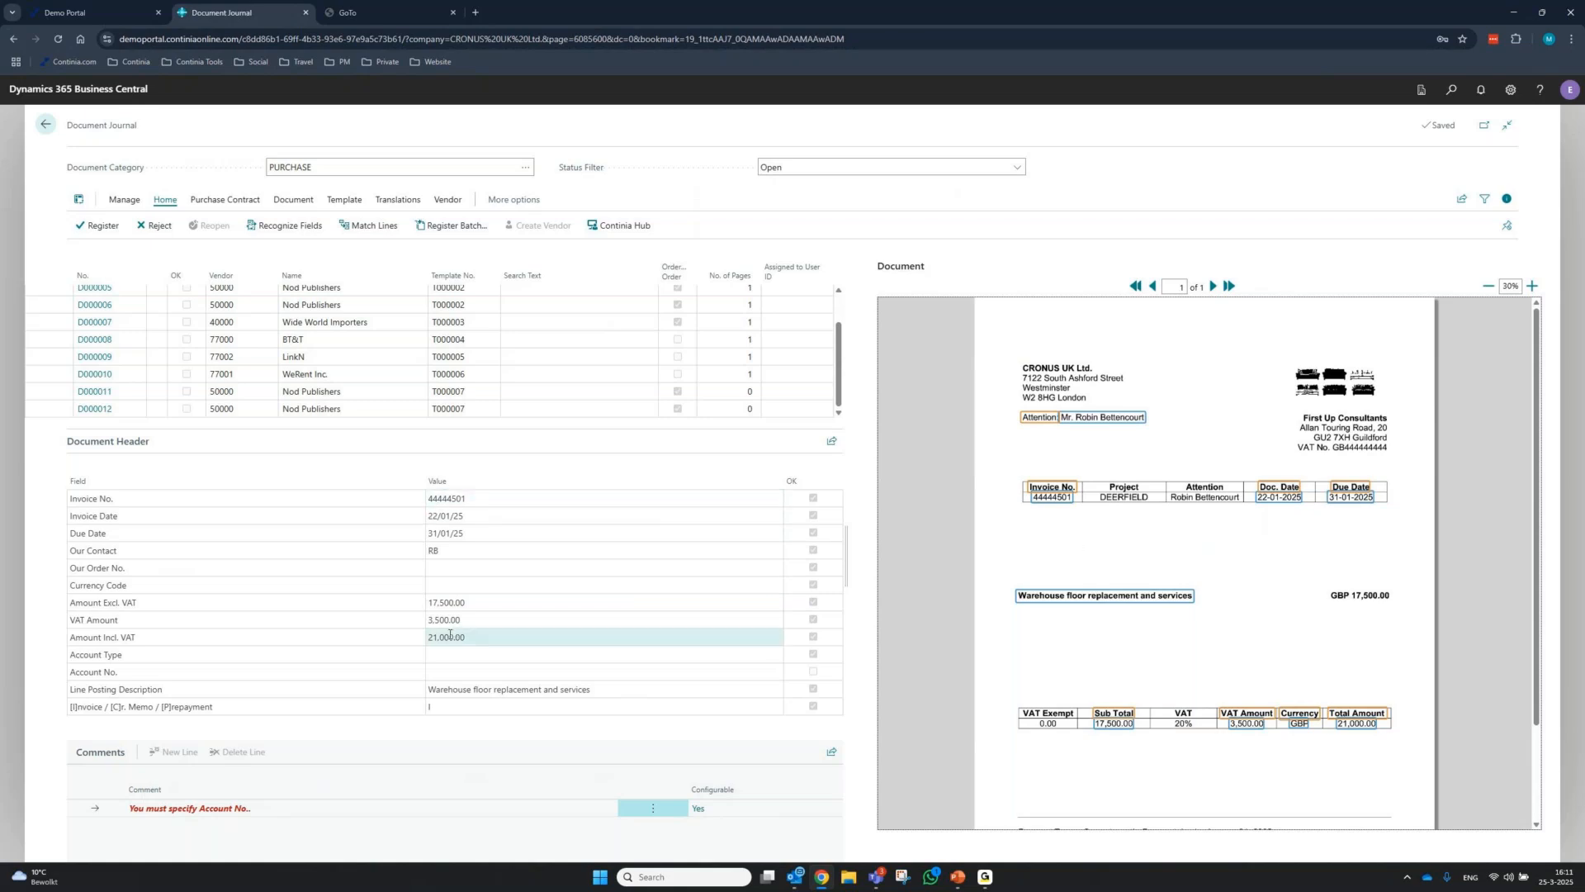
click(450, 676)
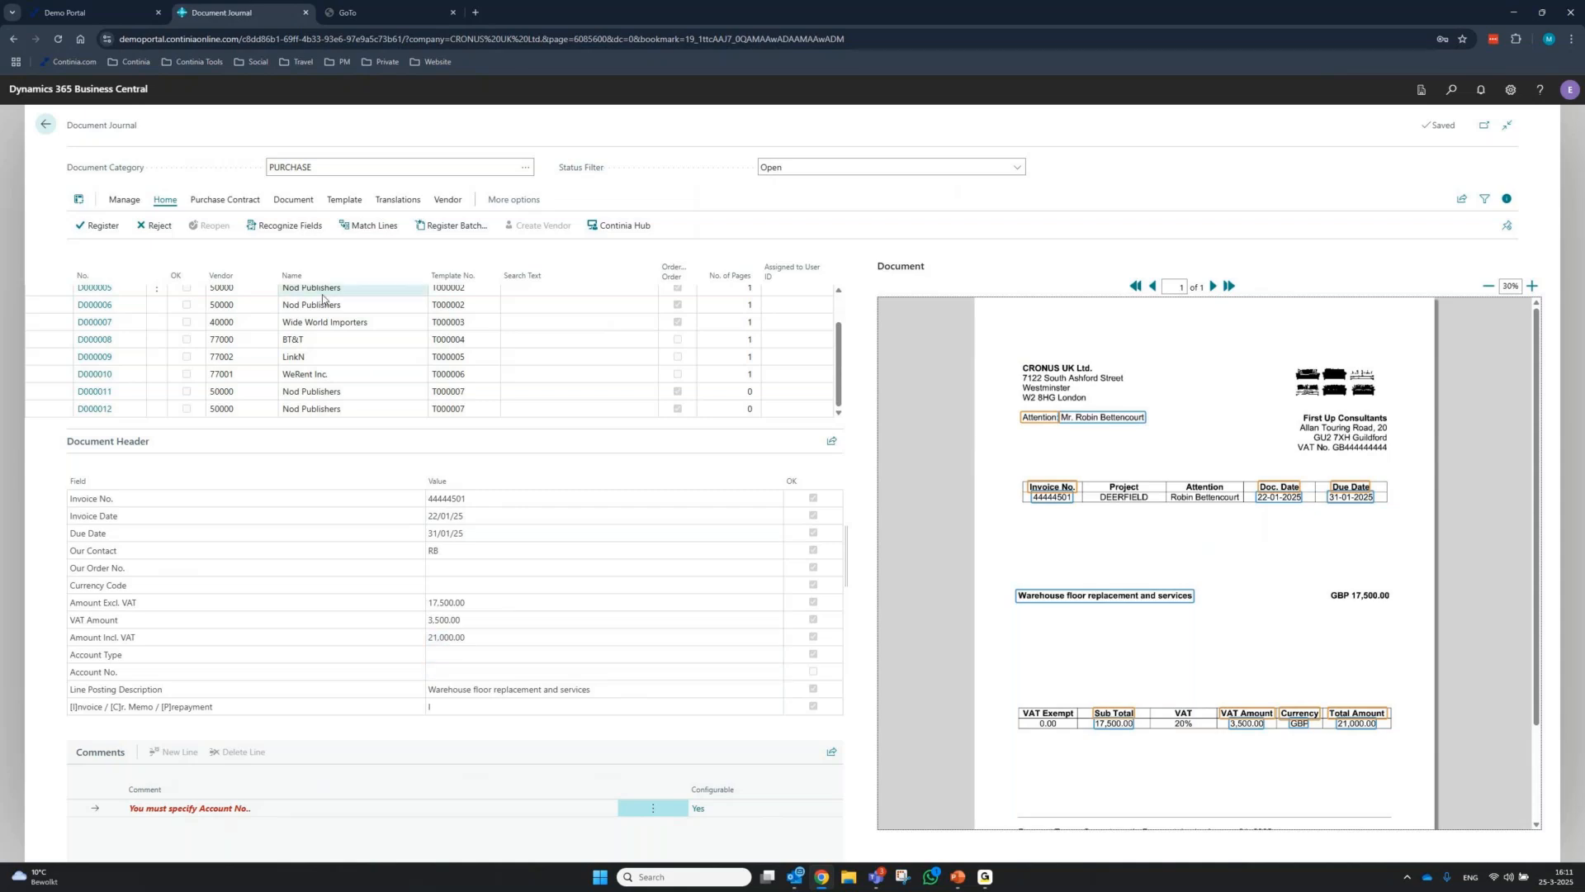
scroll(331, 333, up, 1)
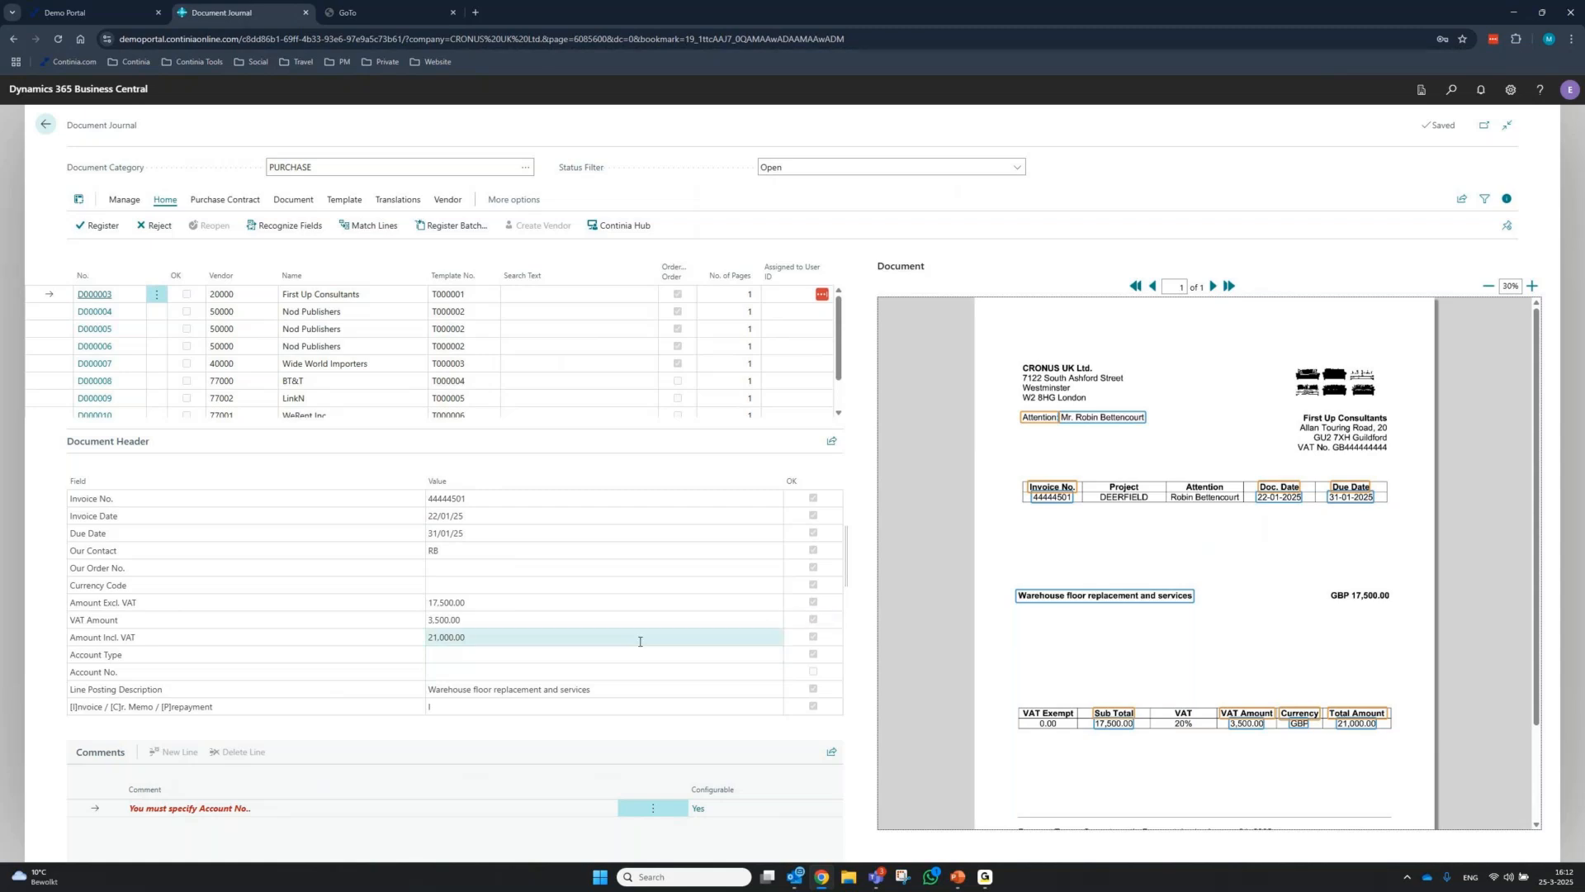
click(104, 226)
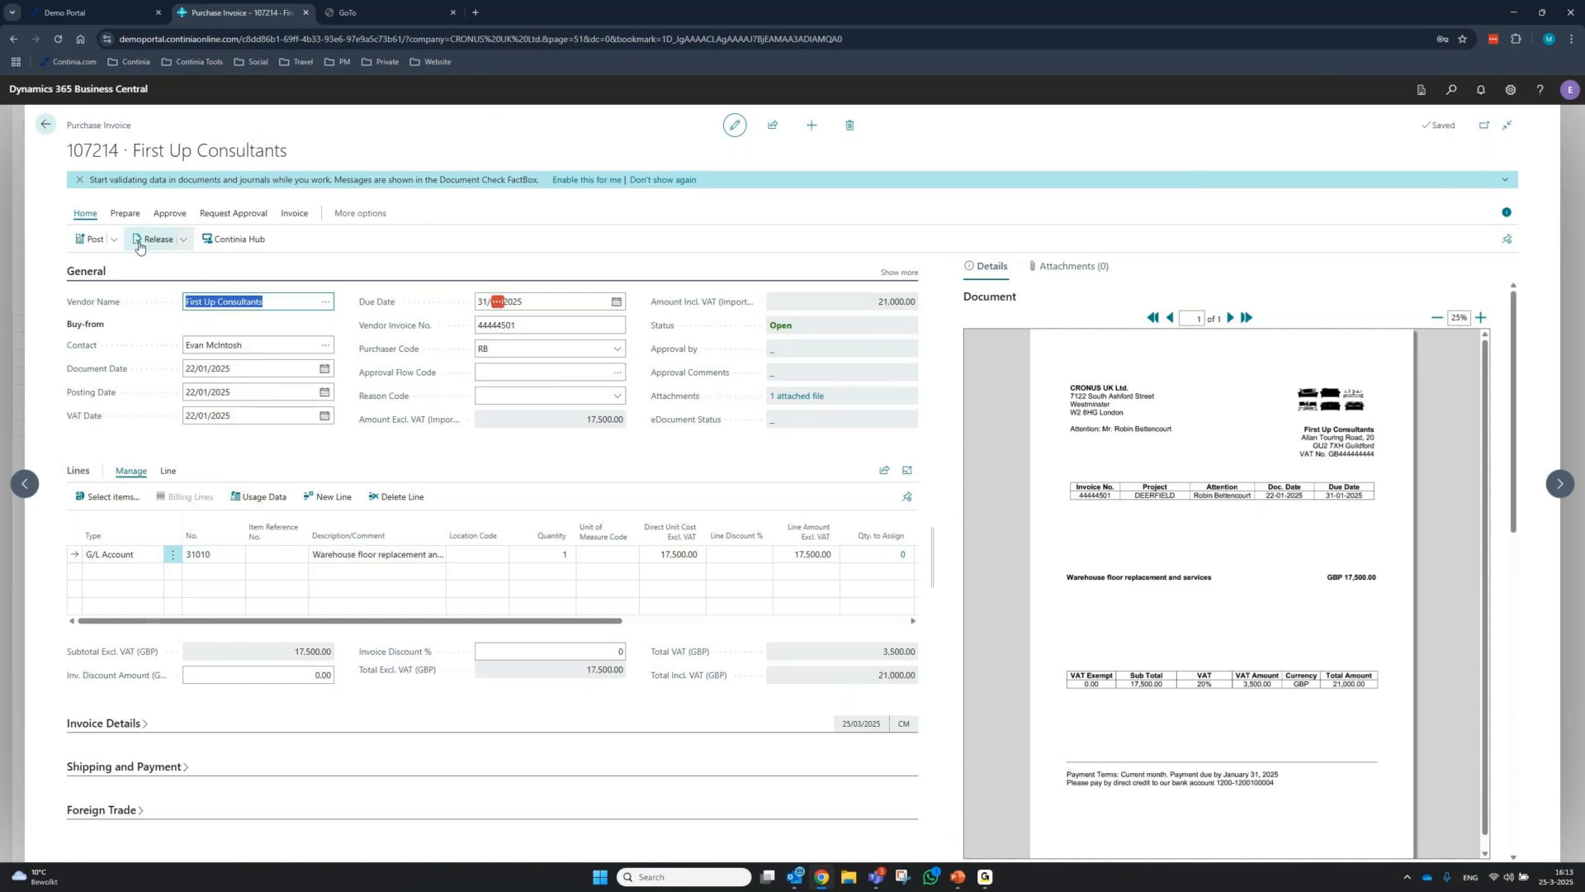
Send an approval request for the First Up Consultants purchase invoice and return to the Document Journal
click(222, 214)
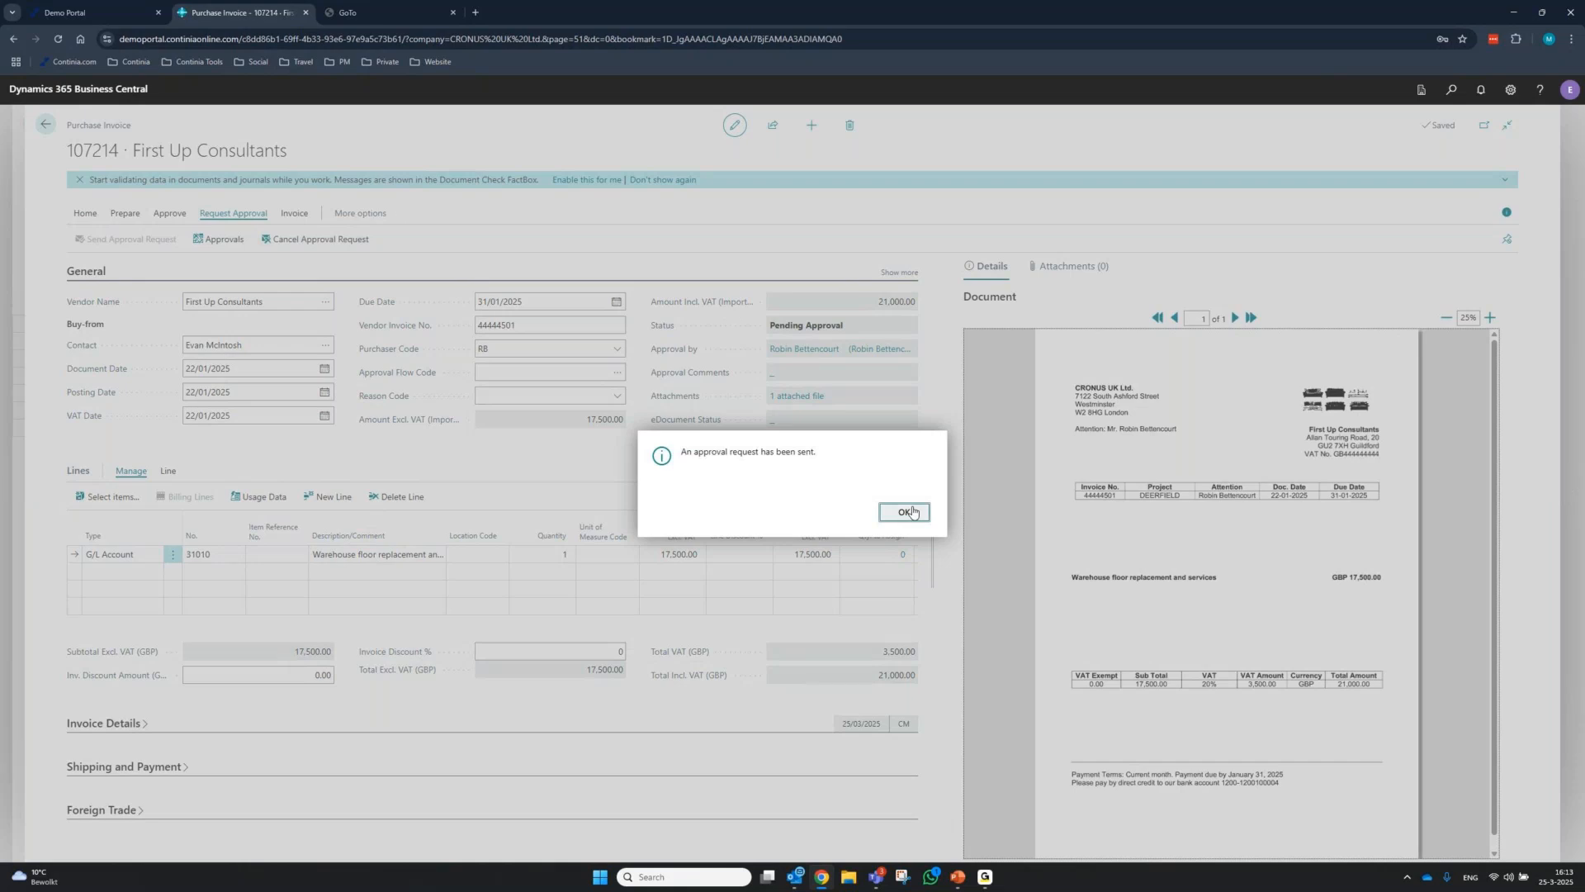
click(904, 512)
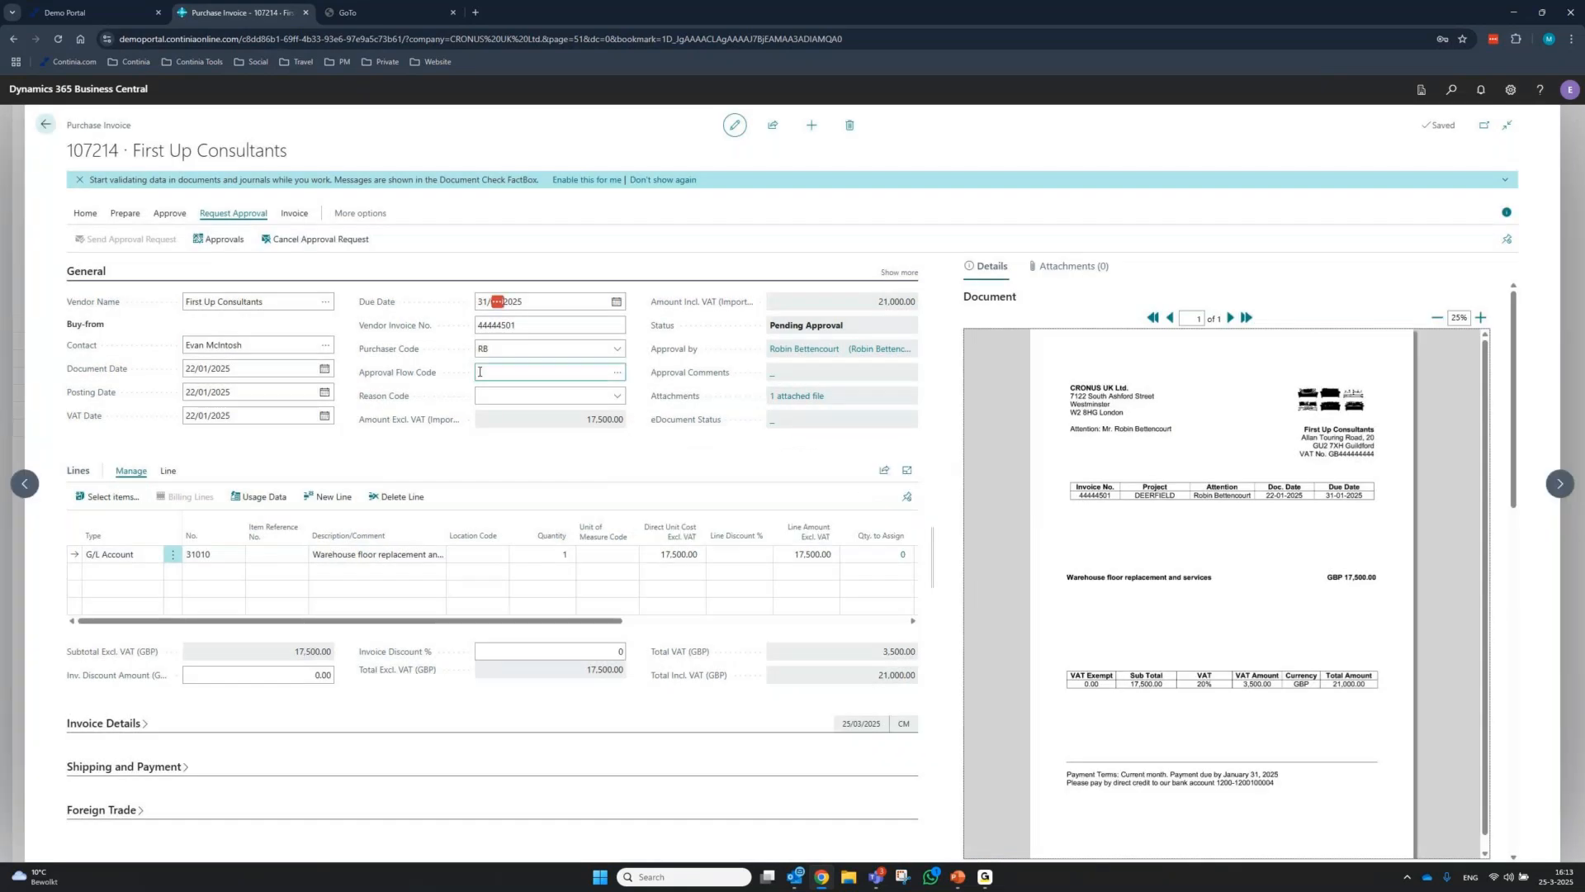
click(46, 127)
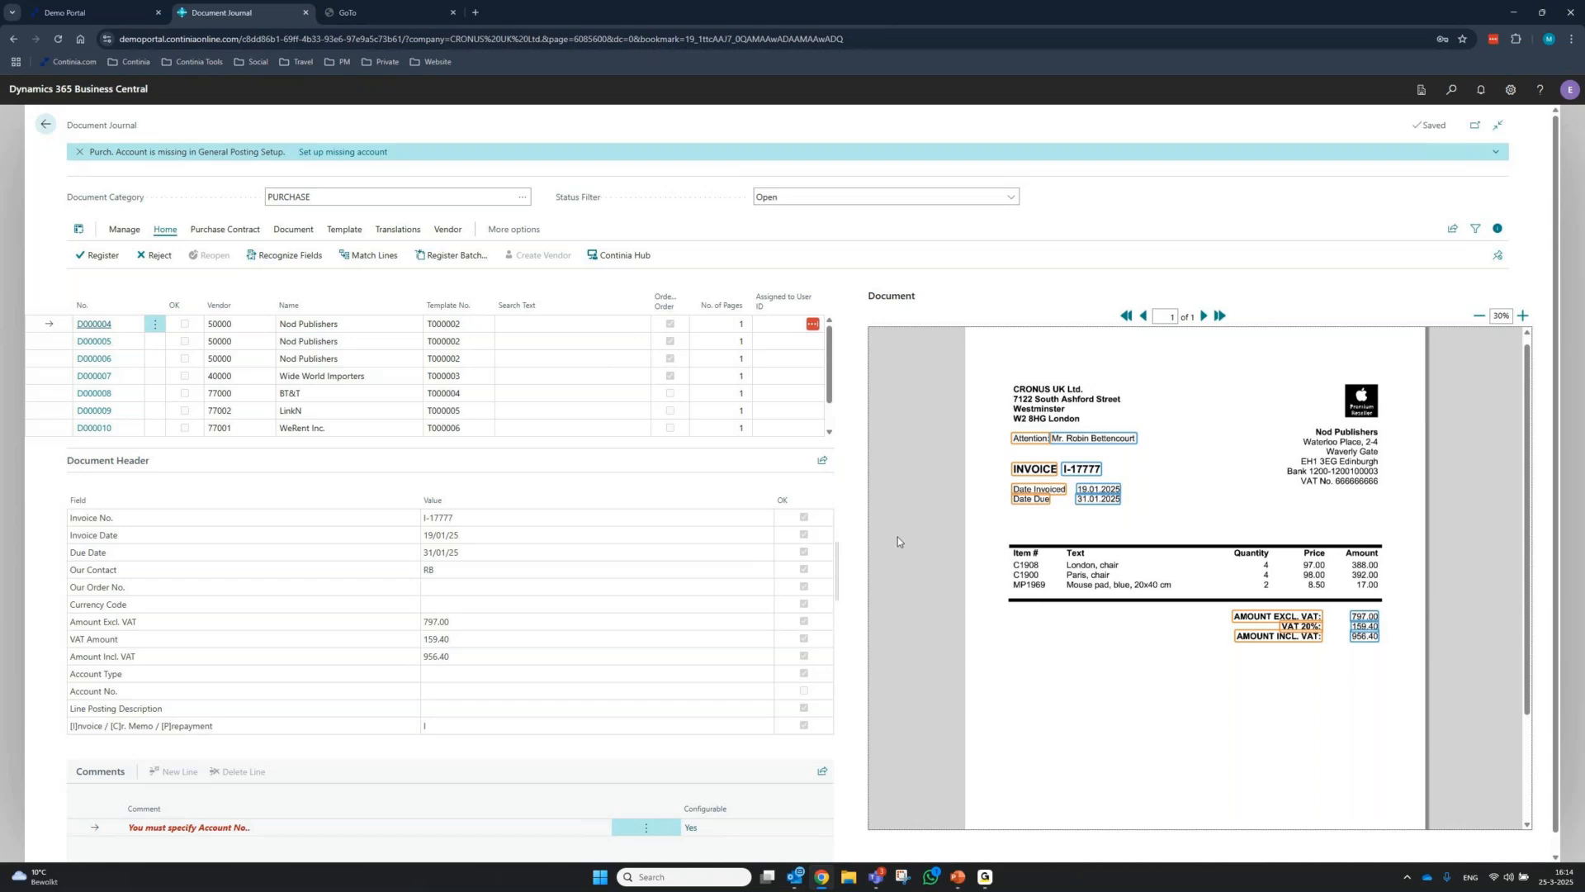
Select the Wide World Importers document and recapture its Invoice No. as 765 from the invoice image
click(336, 378)
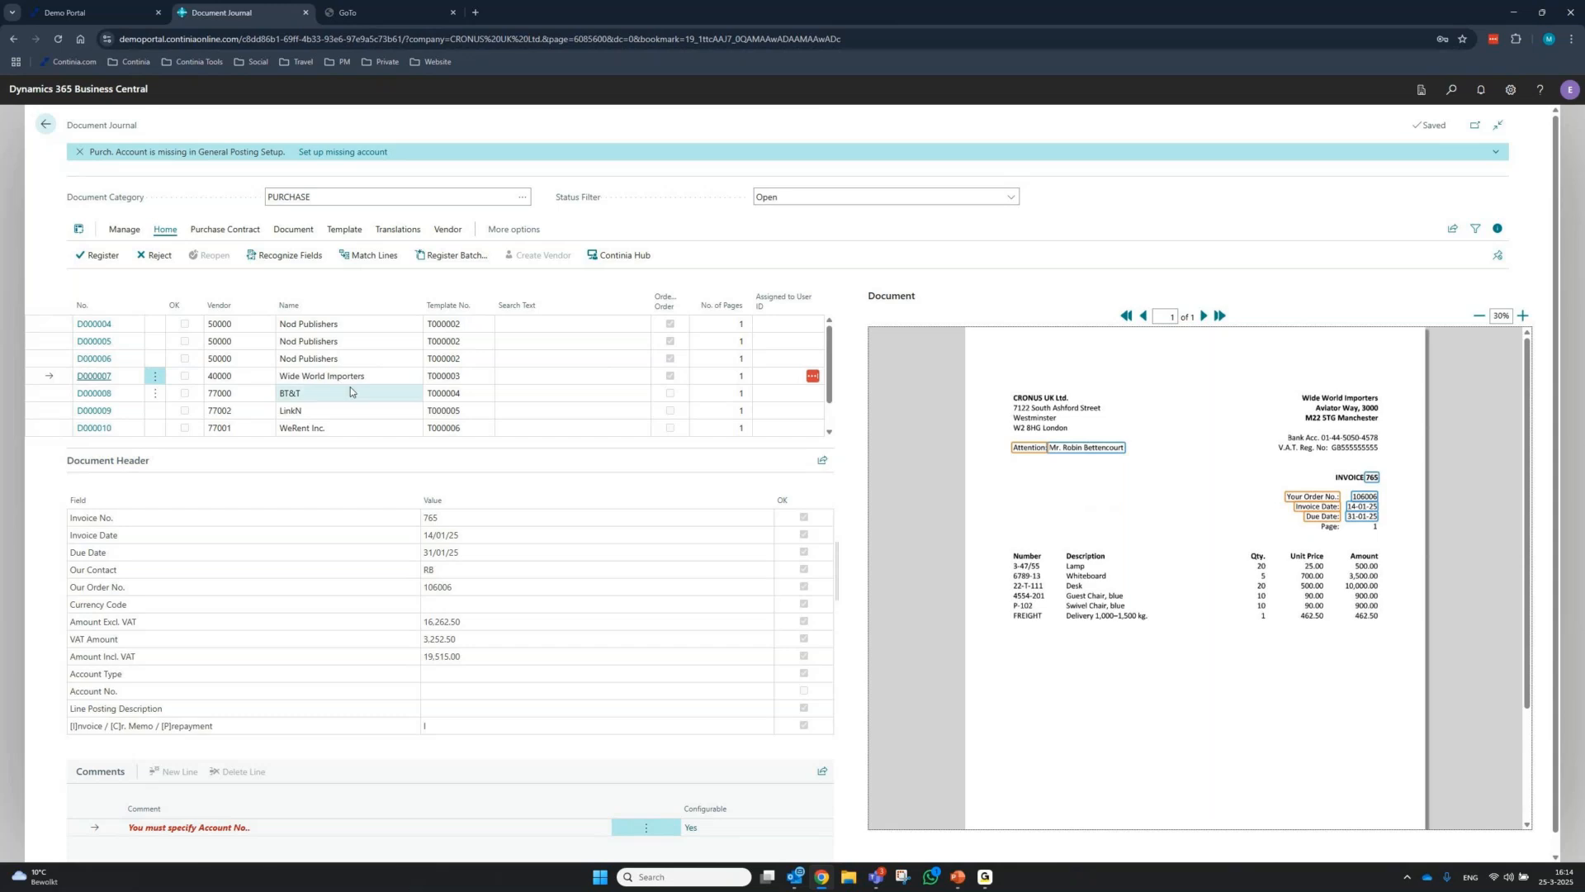
click(1056, 504)
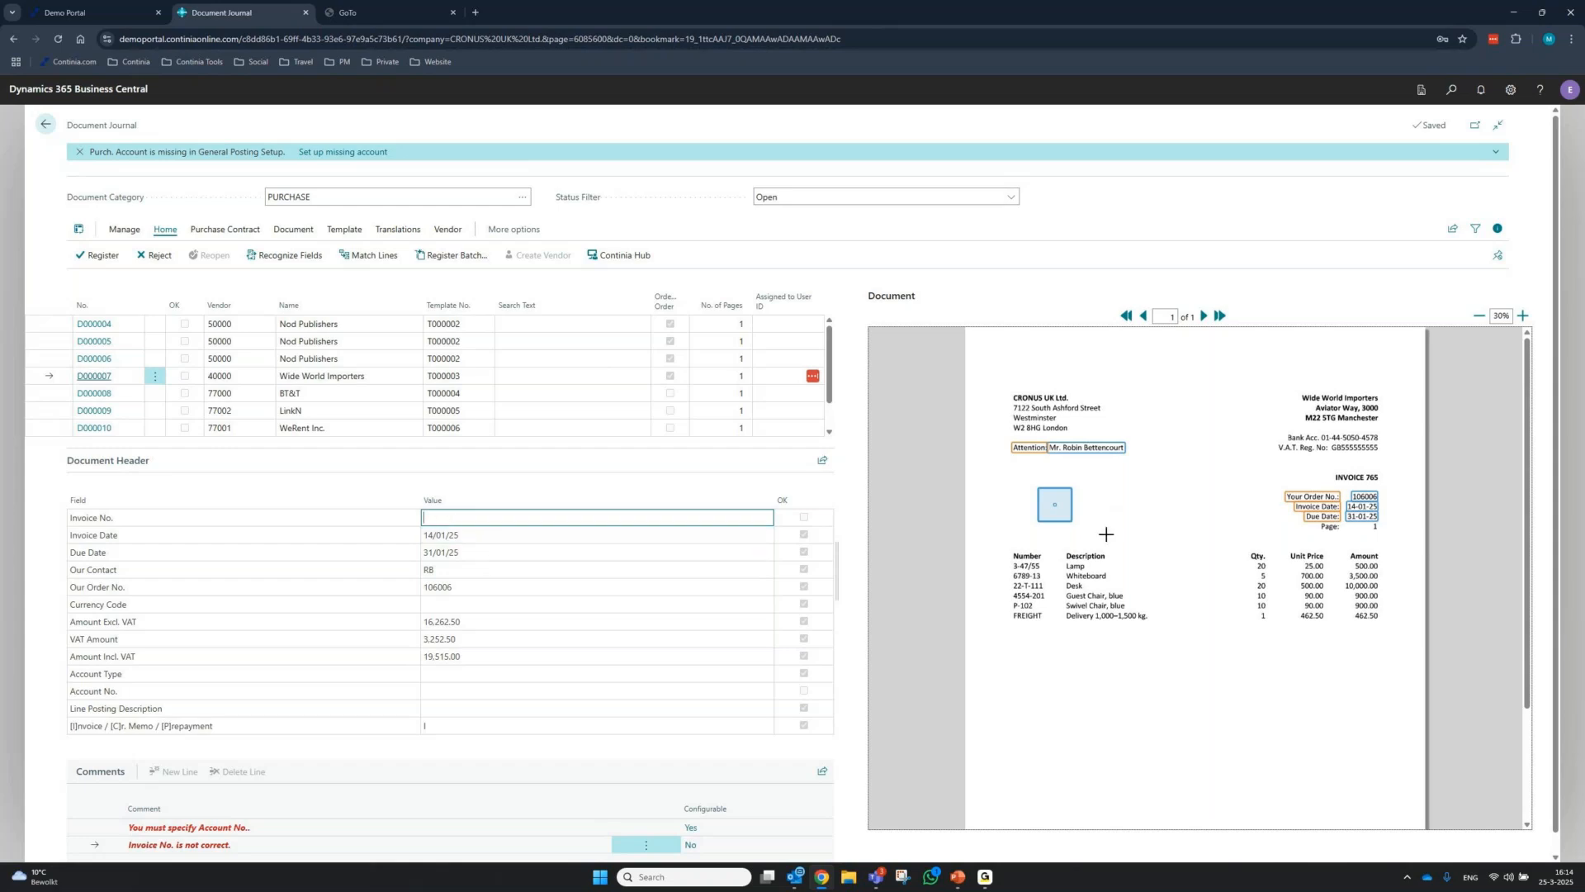
scroll(147, 802, down, 1)
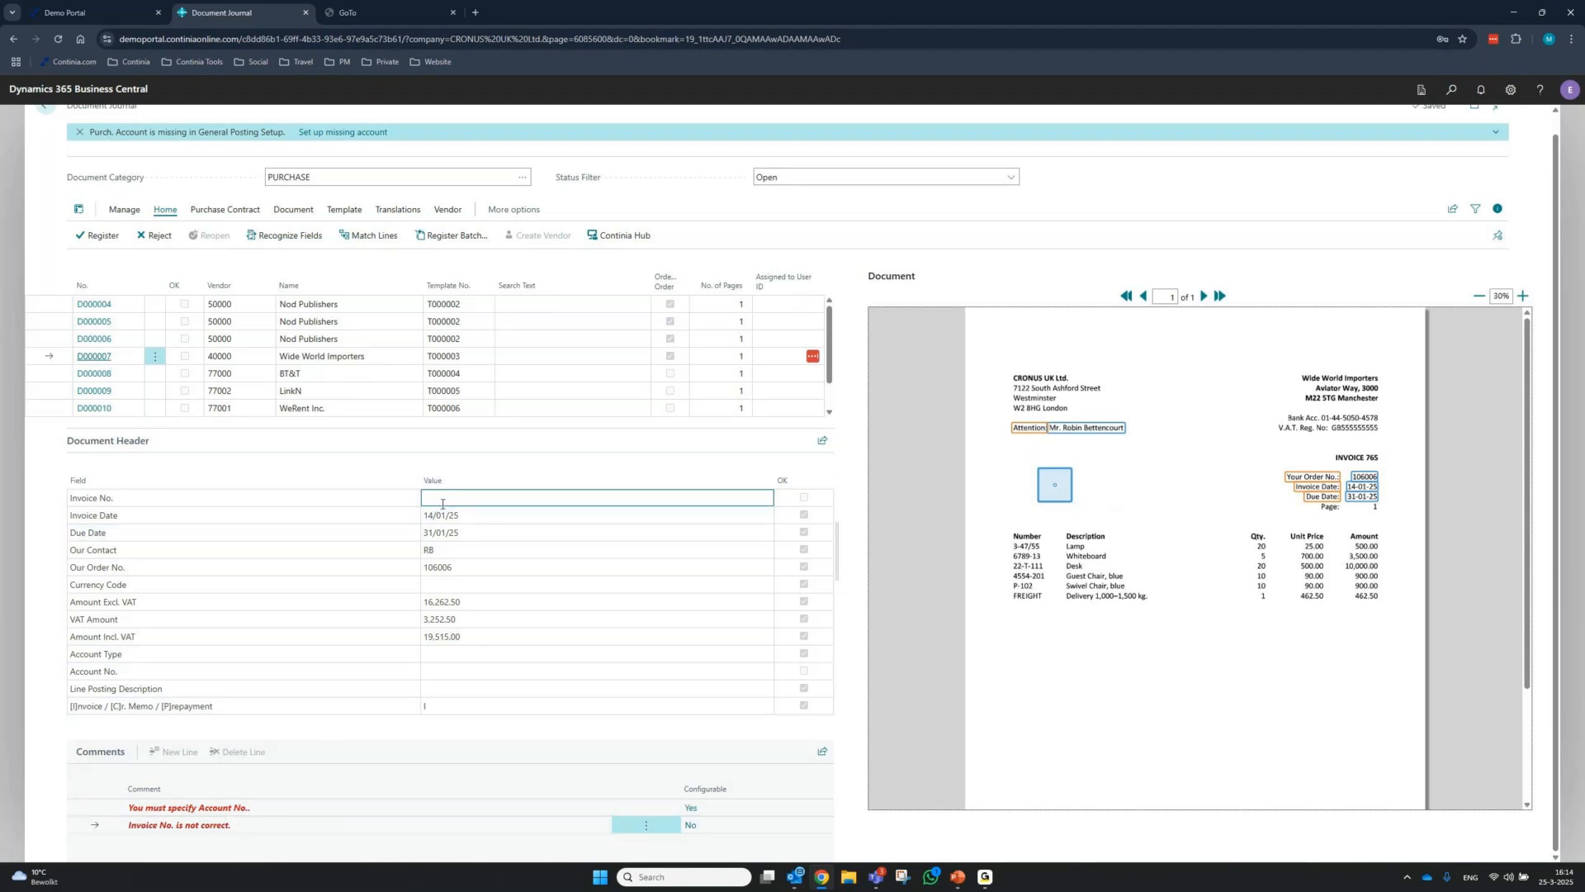
click(495, 497)
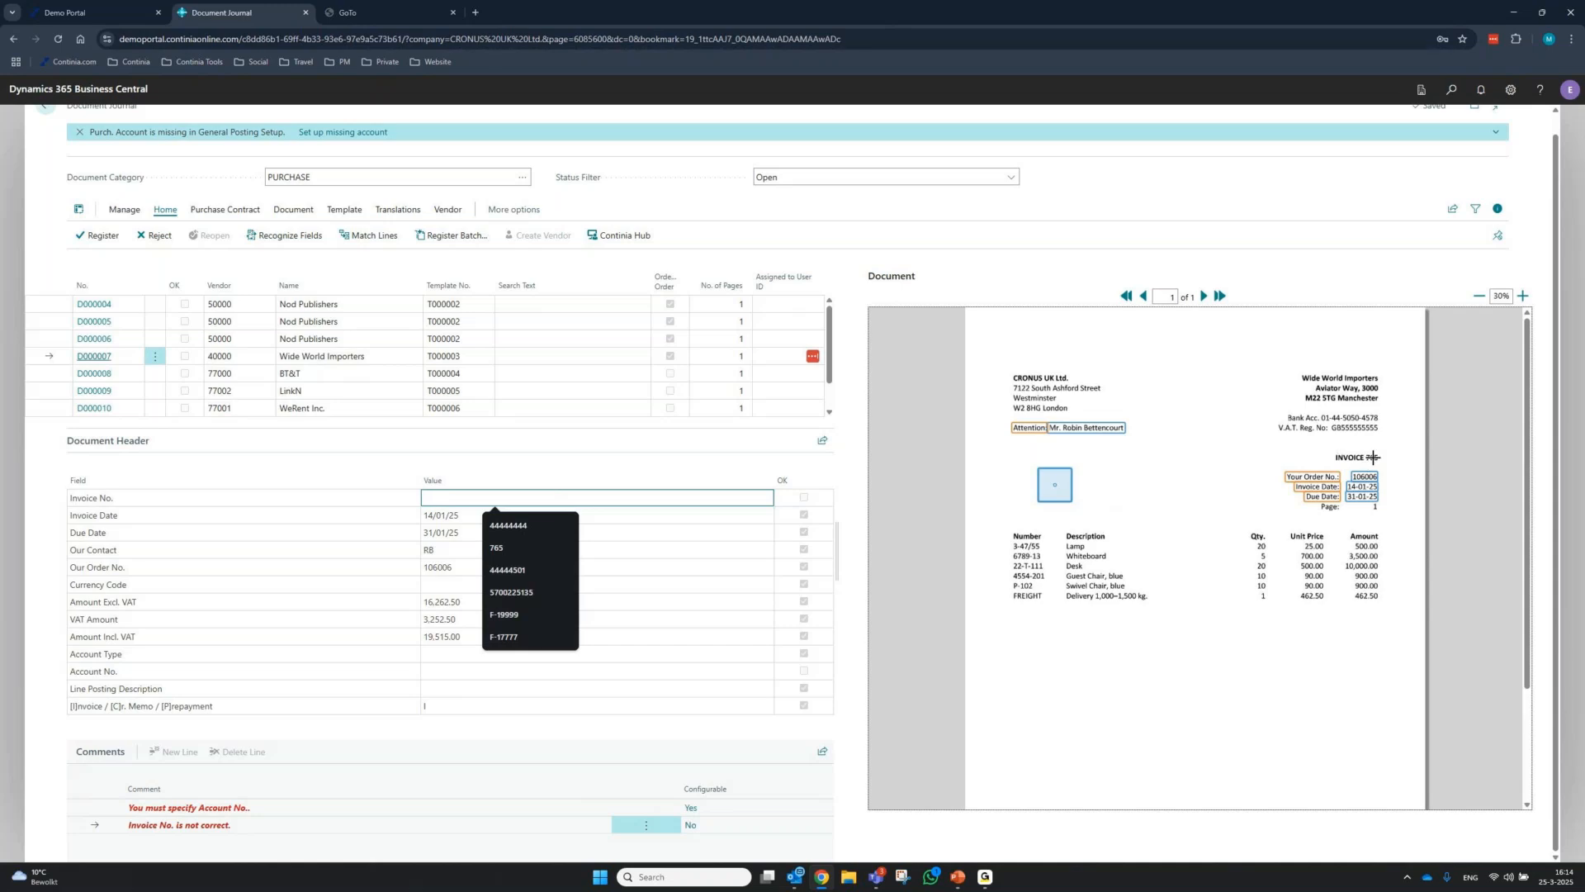
drag(1350, 438, 1395, 477)
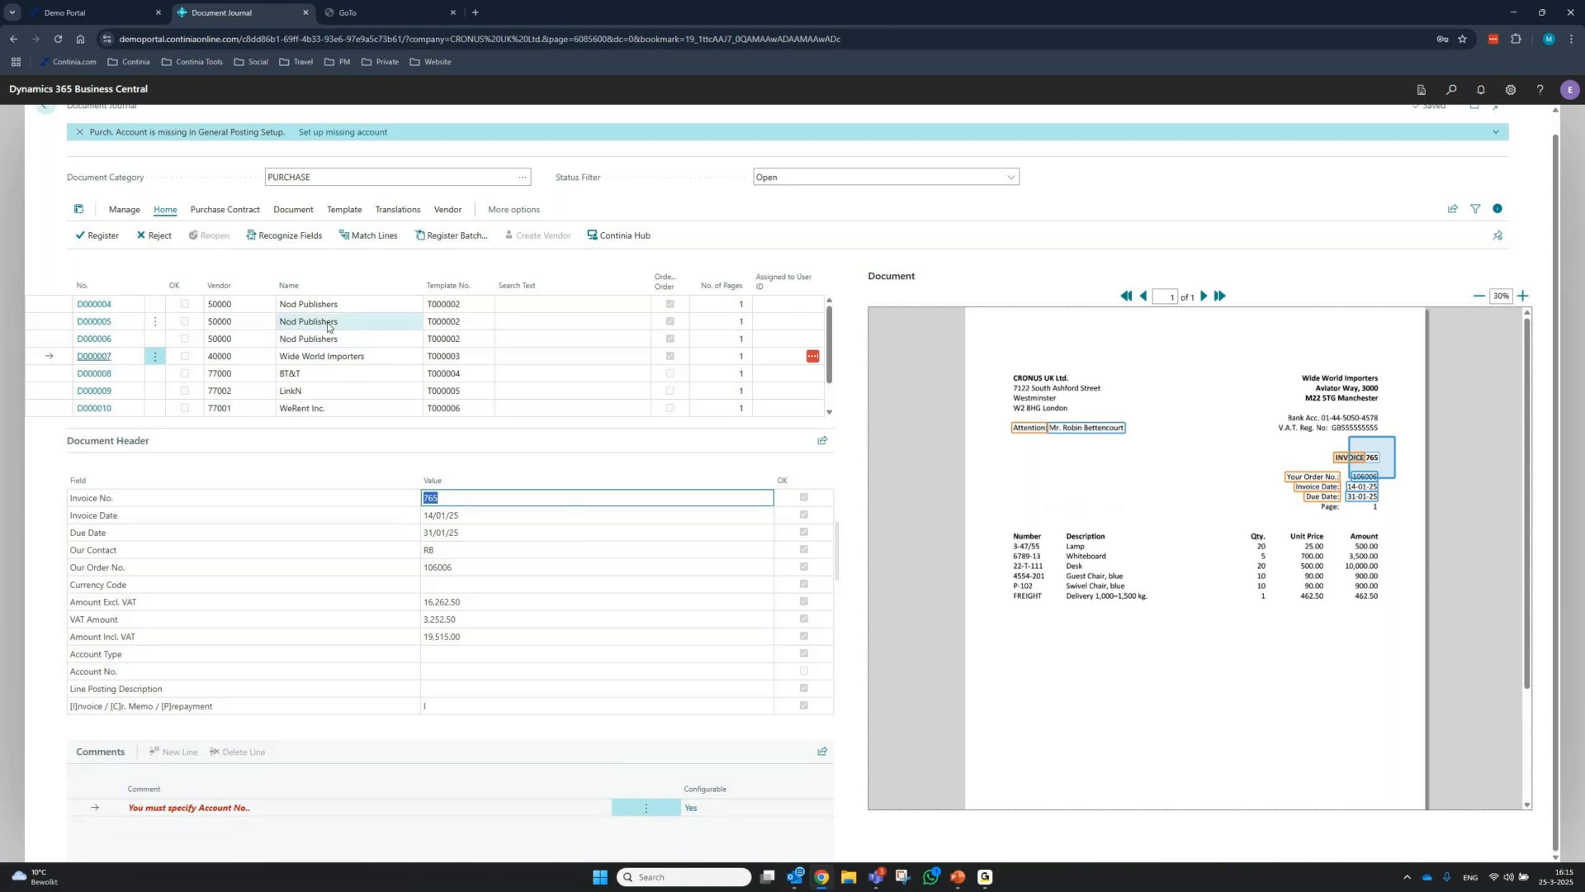
Open line matching for the Wide World Importers document, widen the document preview and enlarge the invoice image to 35%
click(356, 238)
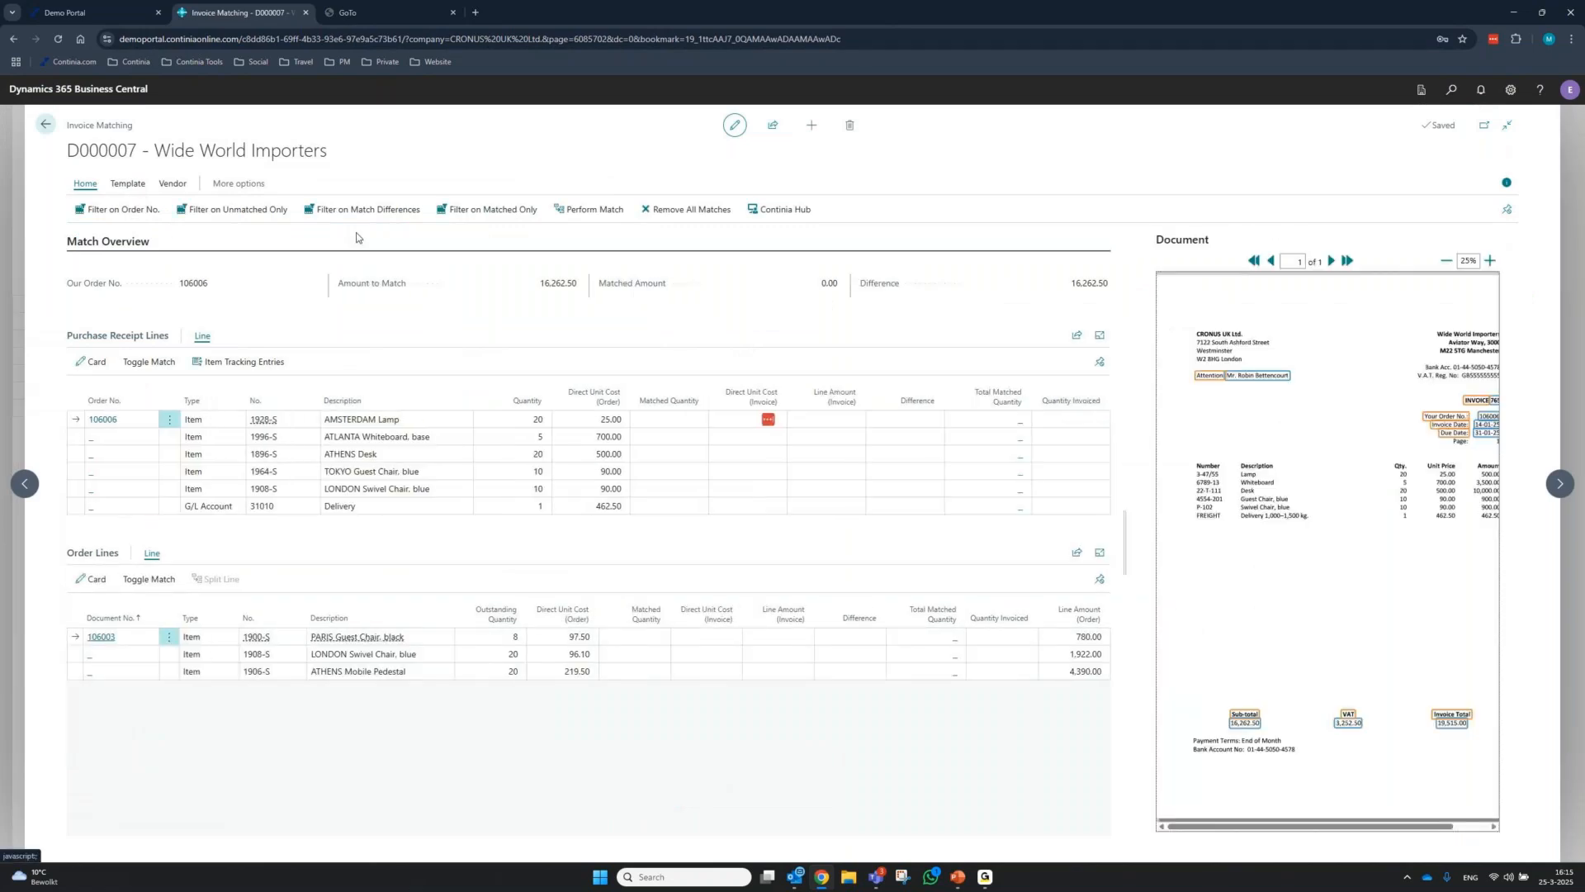
drag(1126, 536, 1058, 551)
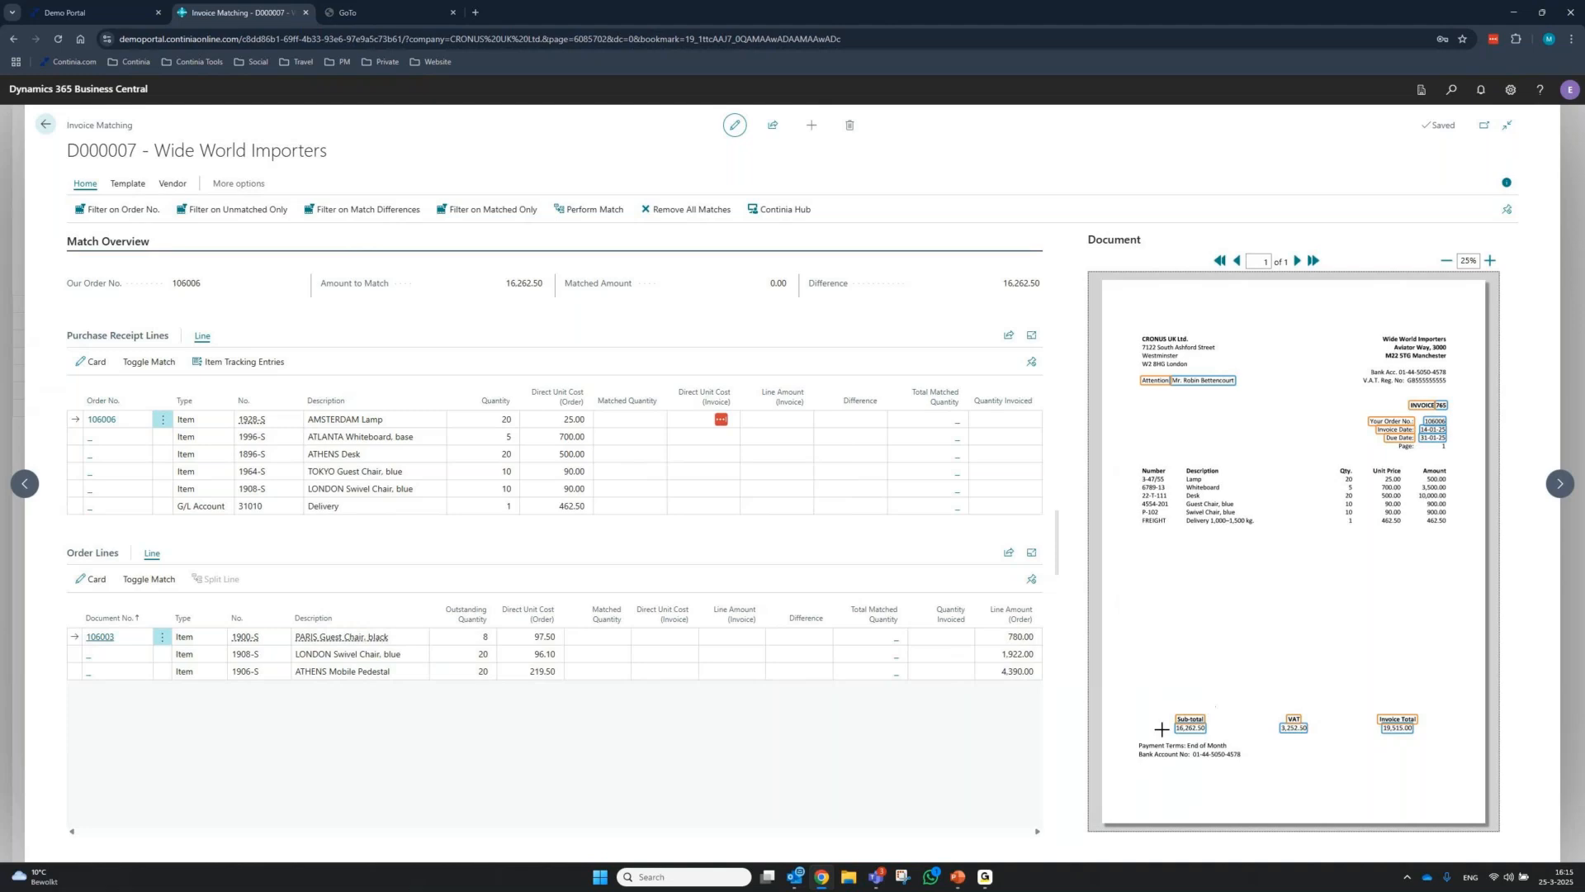
drag(1054, 548, 861, 554)
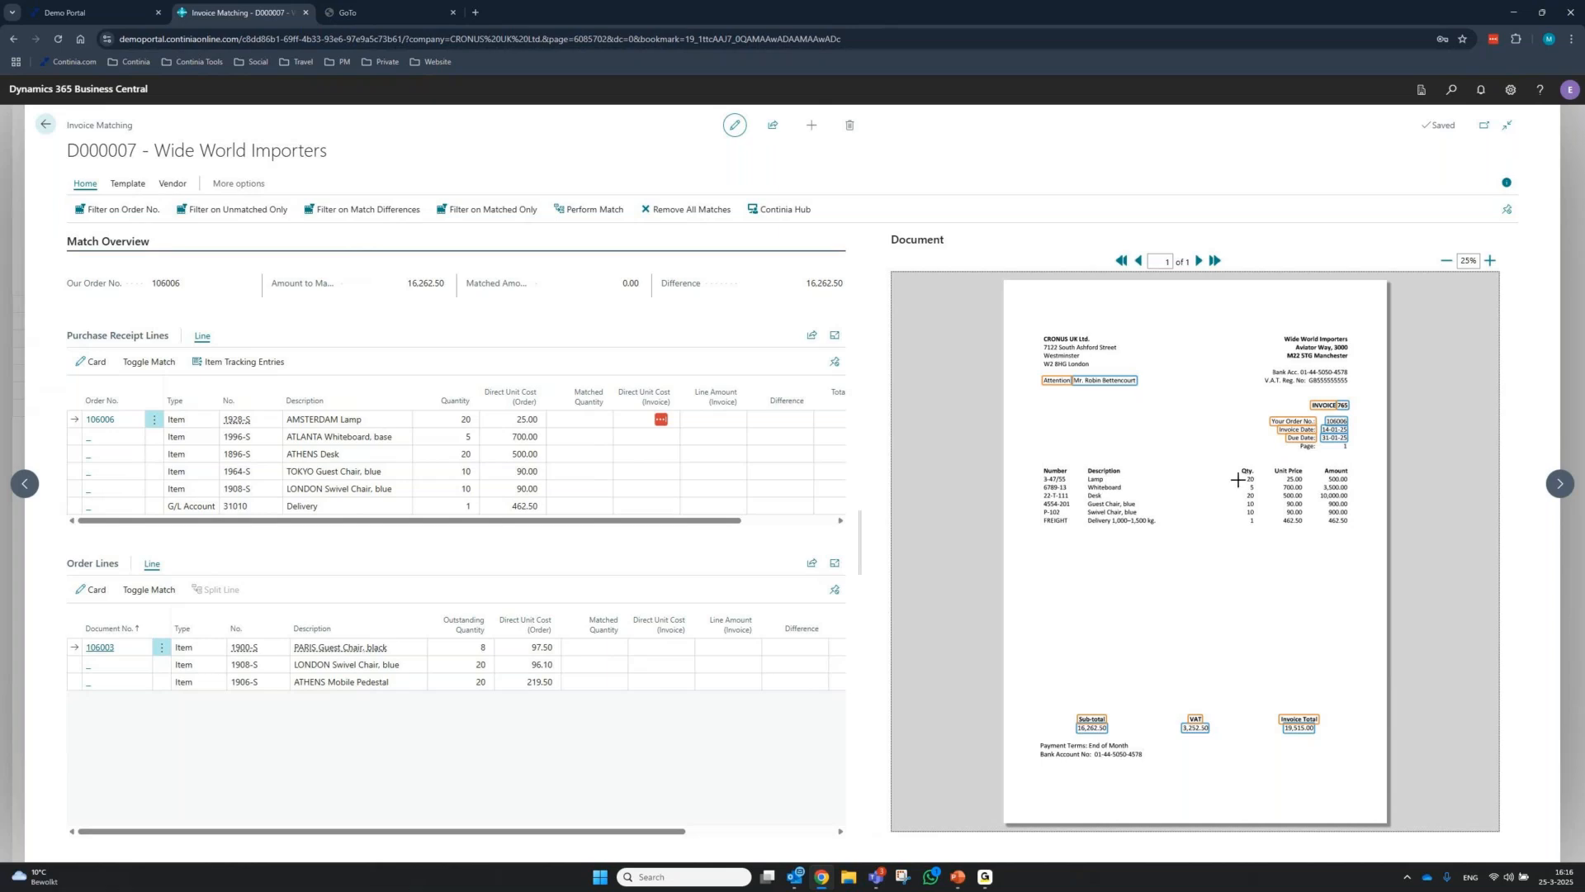
click(1490, 261)
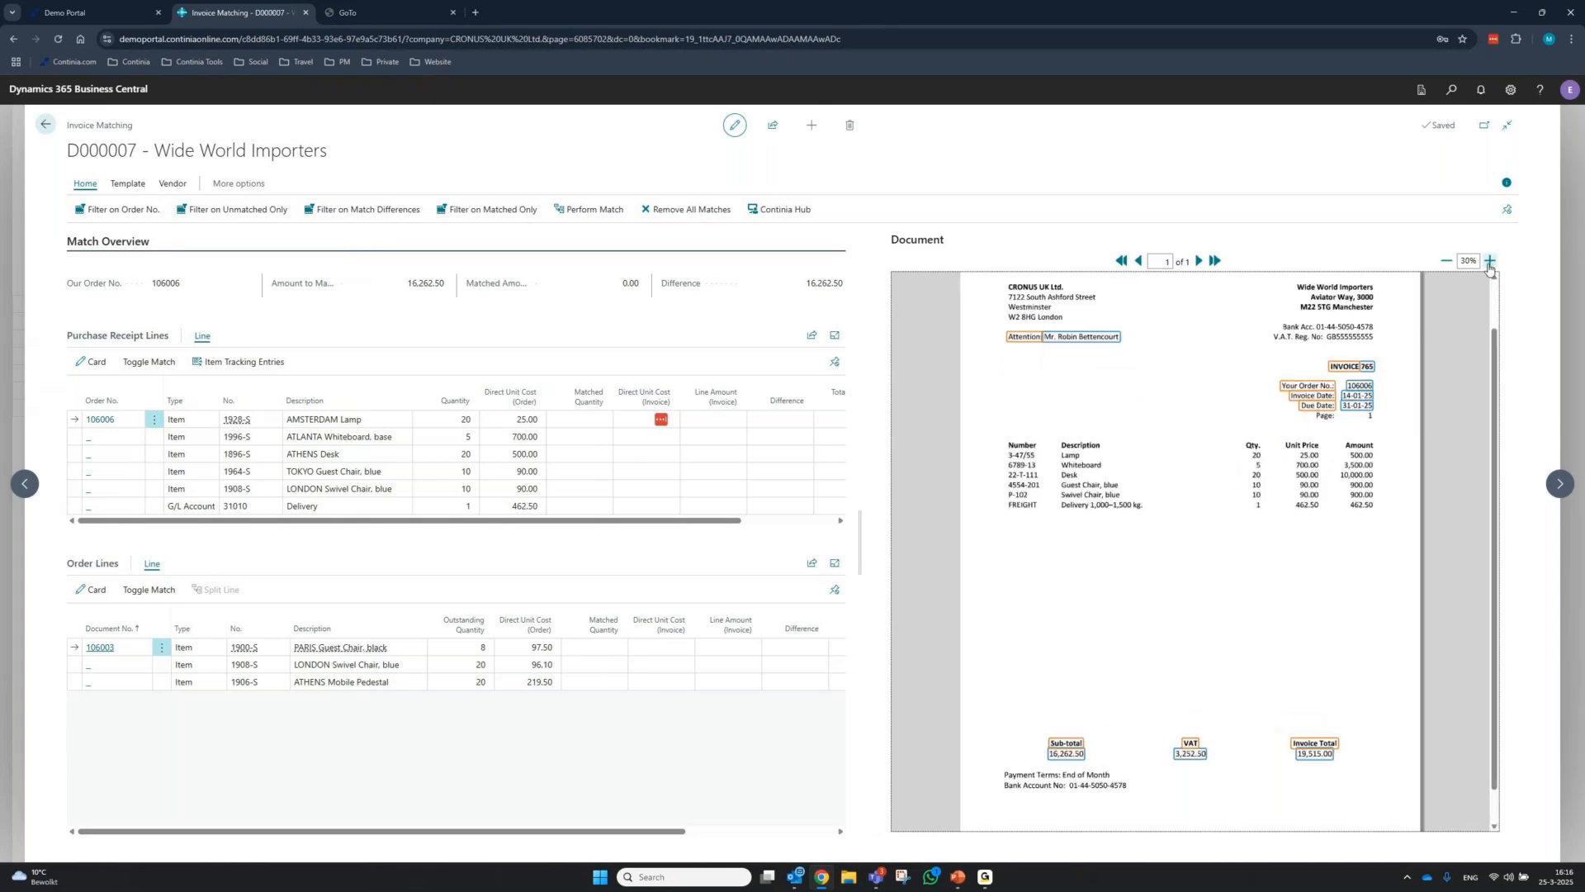
click(1490, 262)
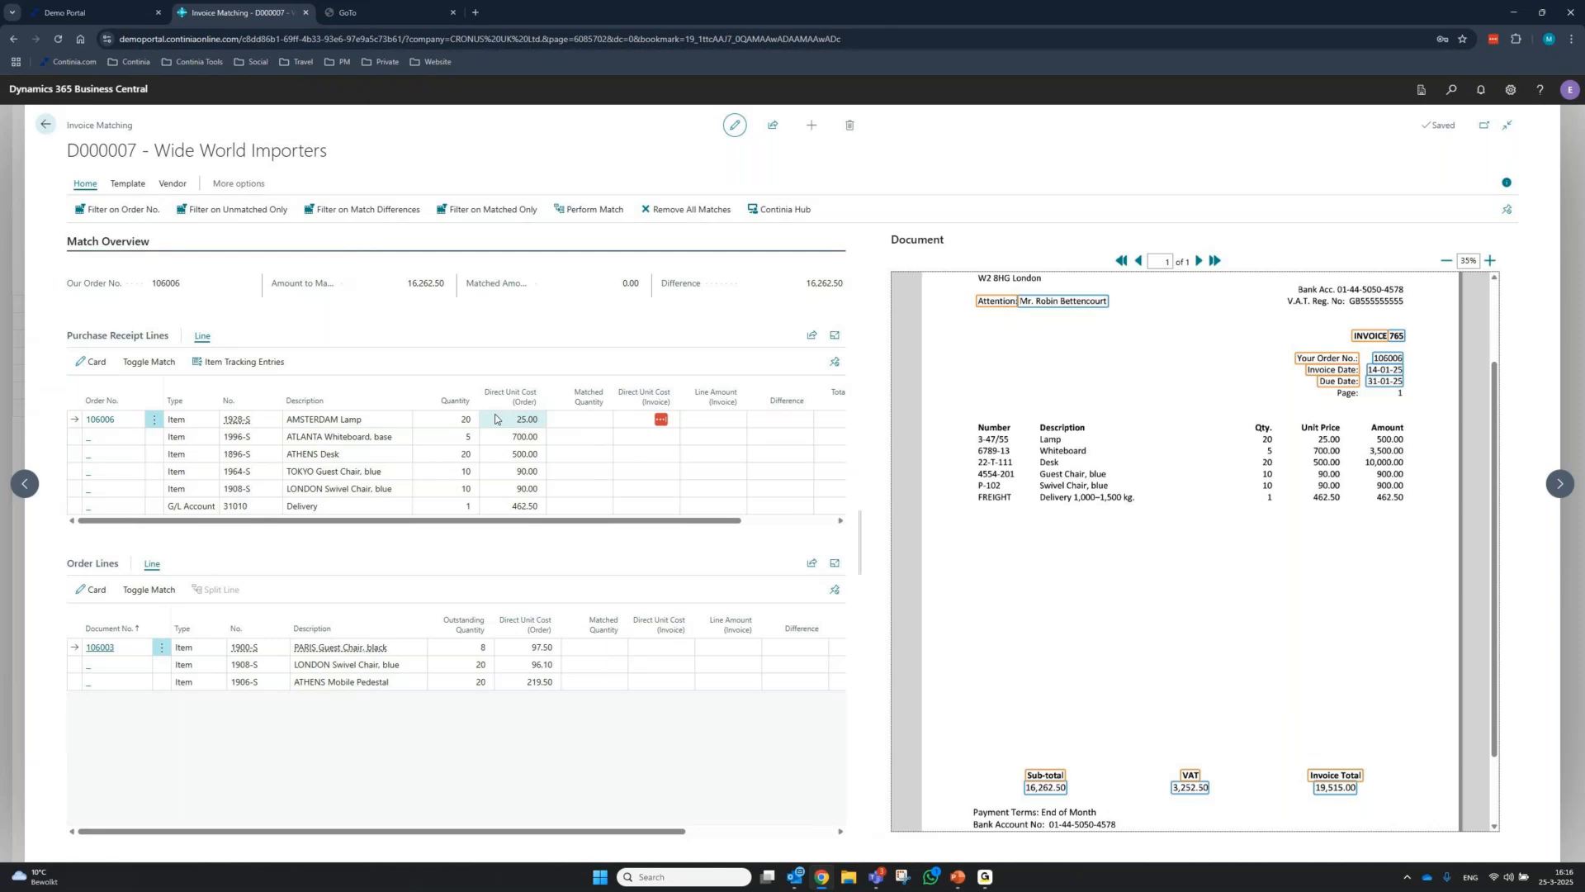
Filter the receipt and order lines on the invoice's order number, perform the match and review the matched quantities
click(97, 209)
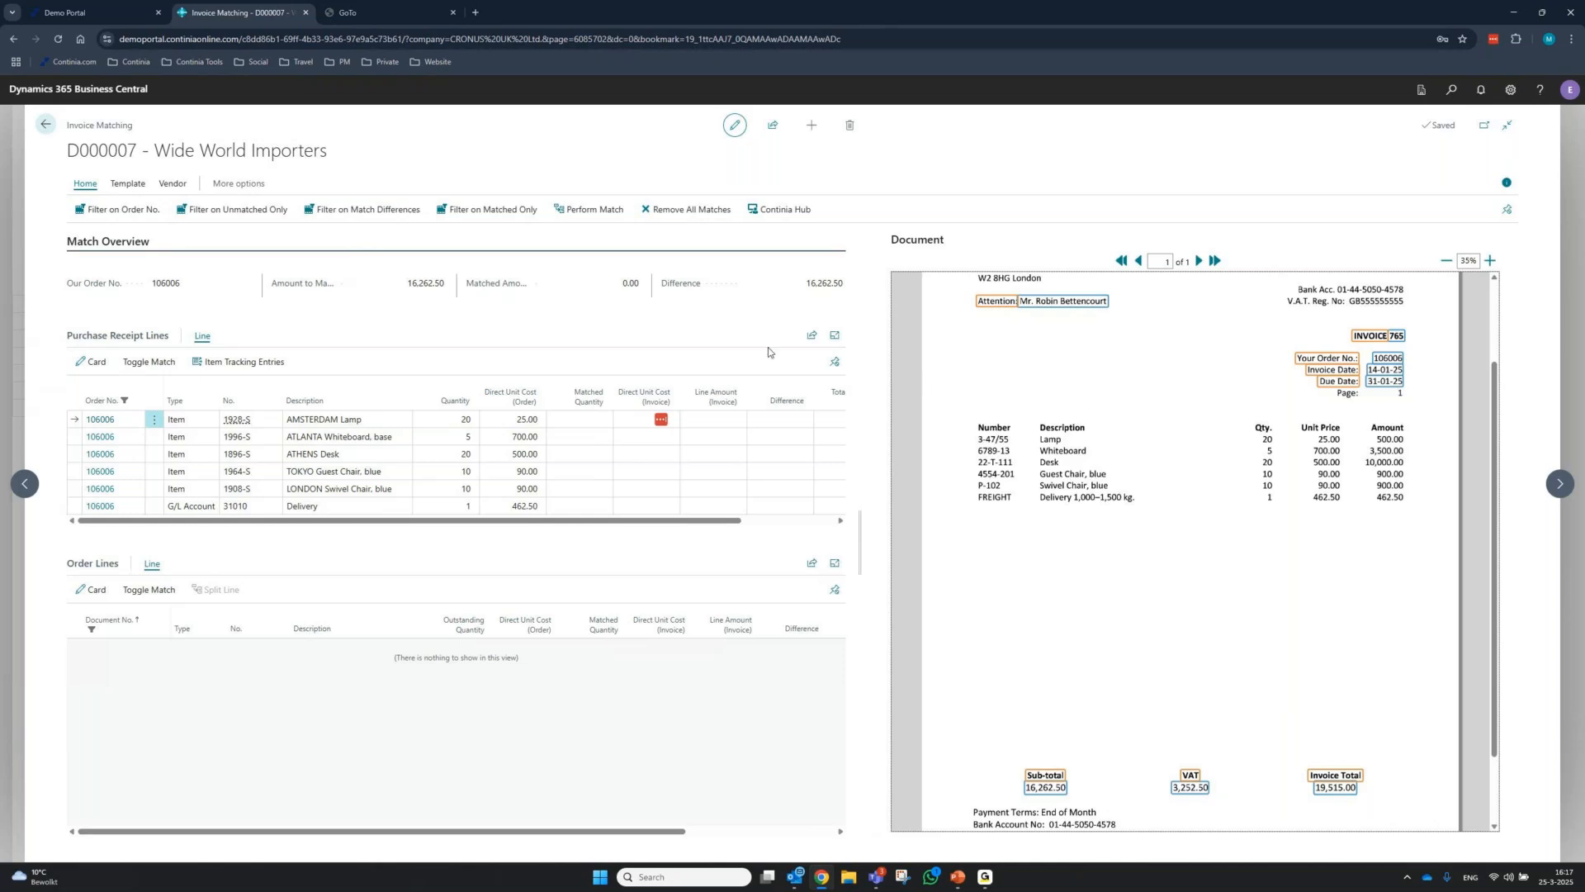
click(584, 211)
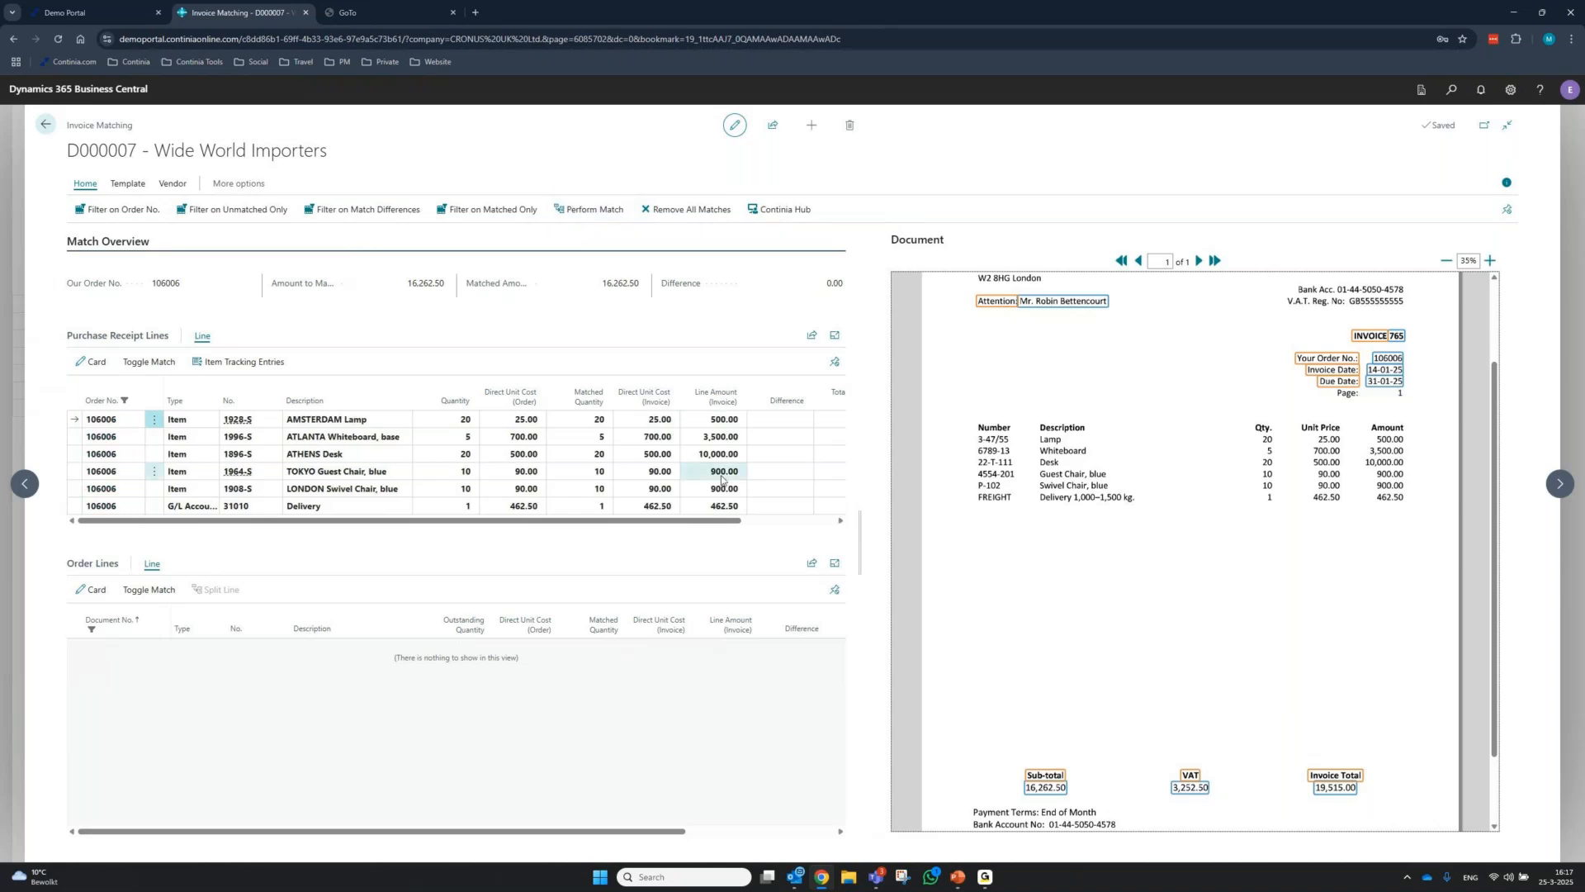
drag(734, 521, 852, 520)
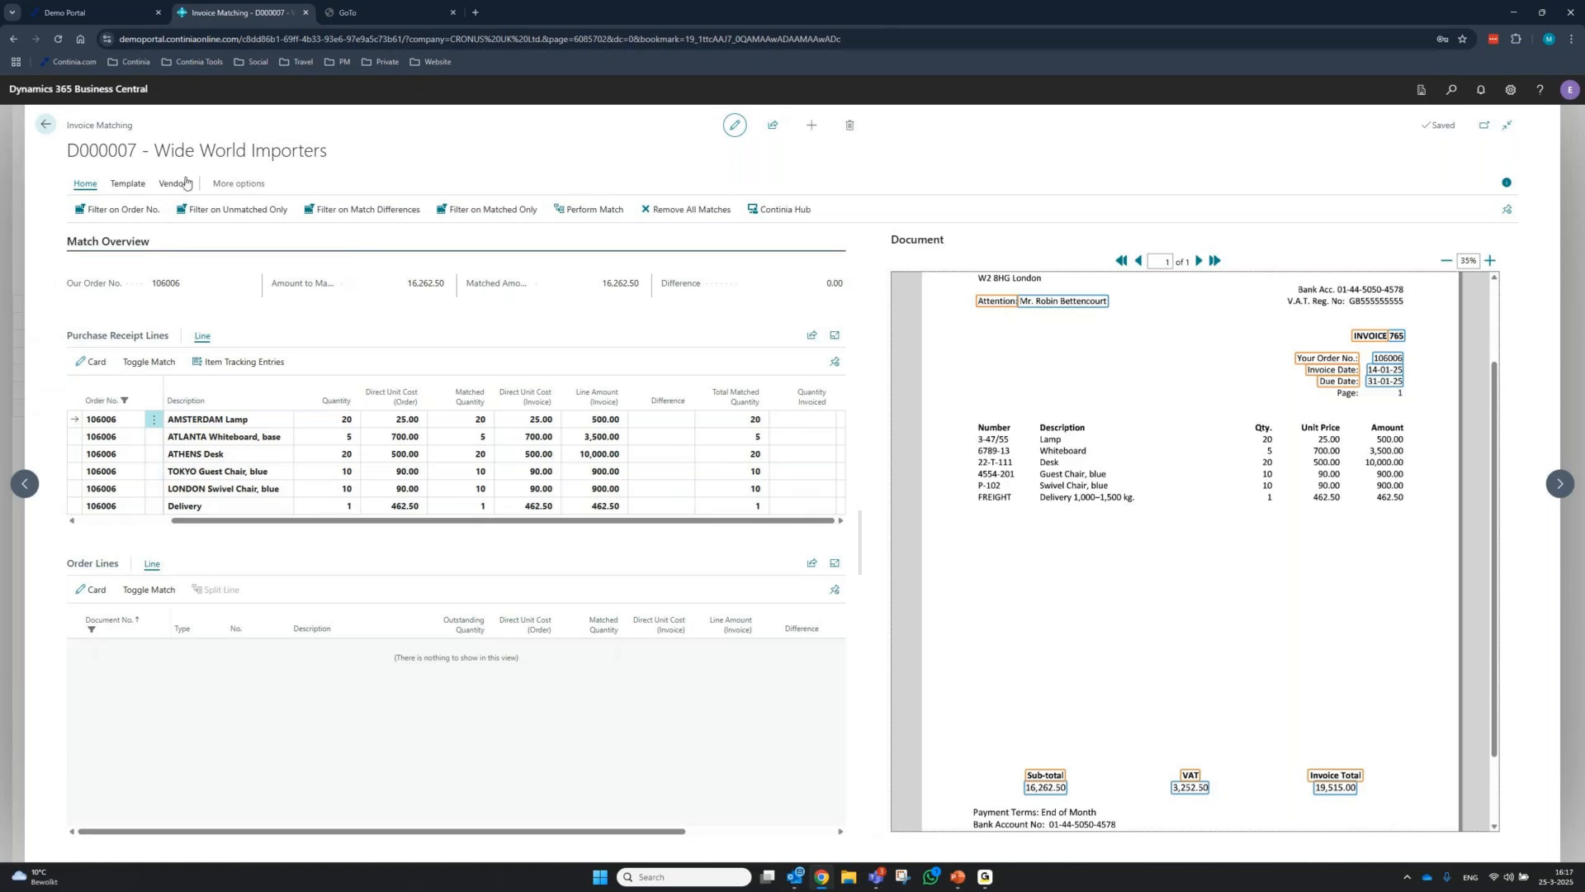
Register the matched Wide World Importers document as a purchase invoice and send an approval request for it, returning to the Document Journal
click(45, 126)
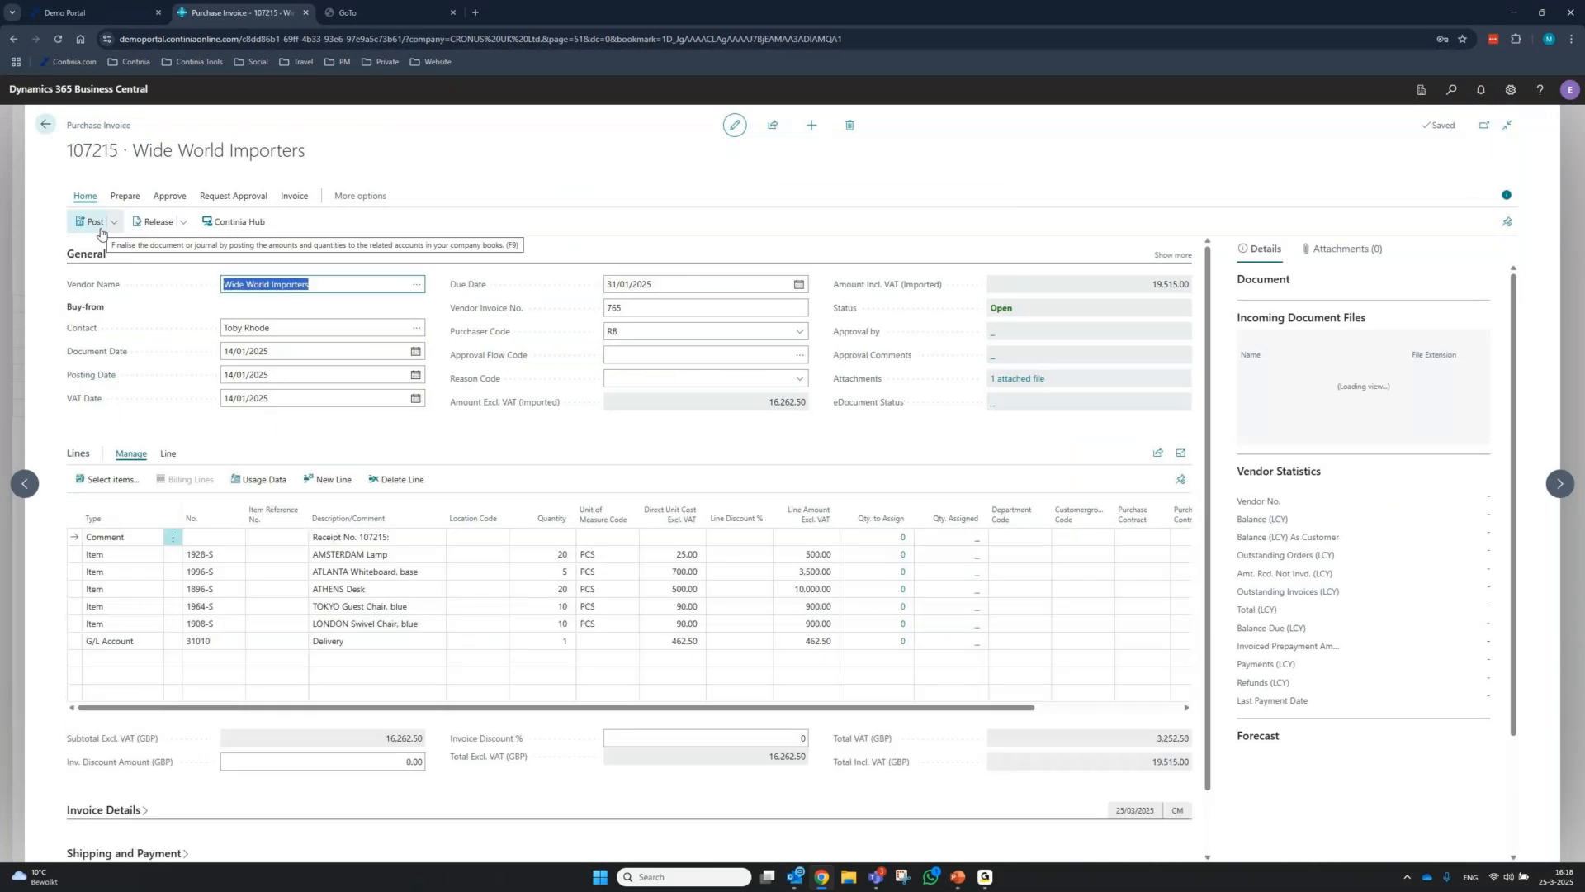
click(227, 216)
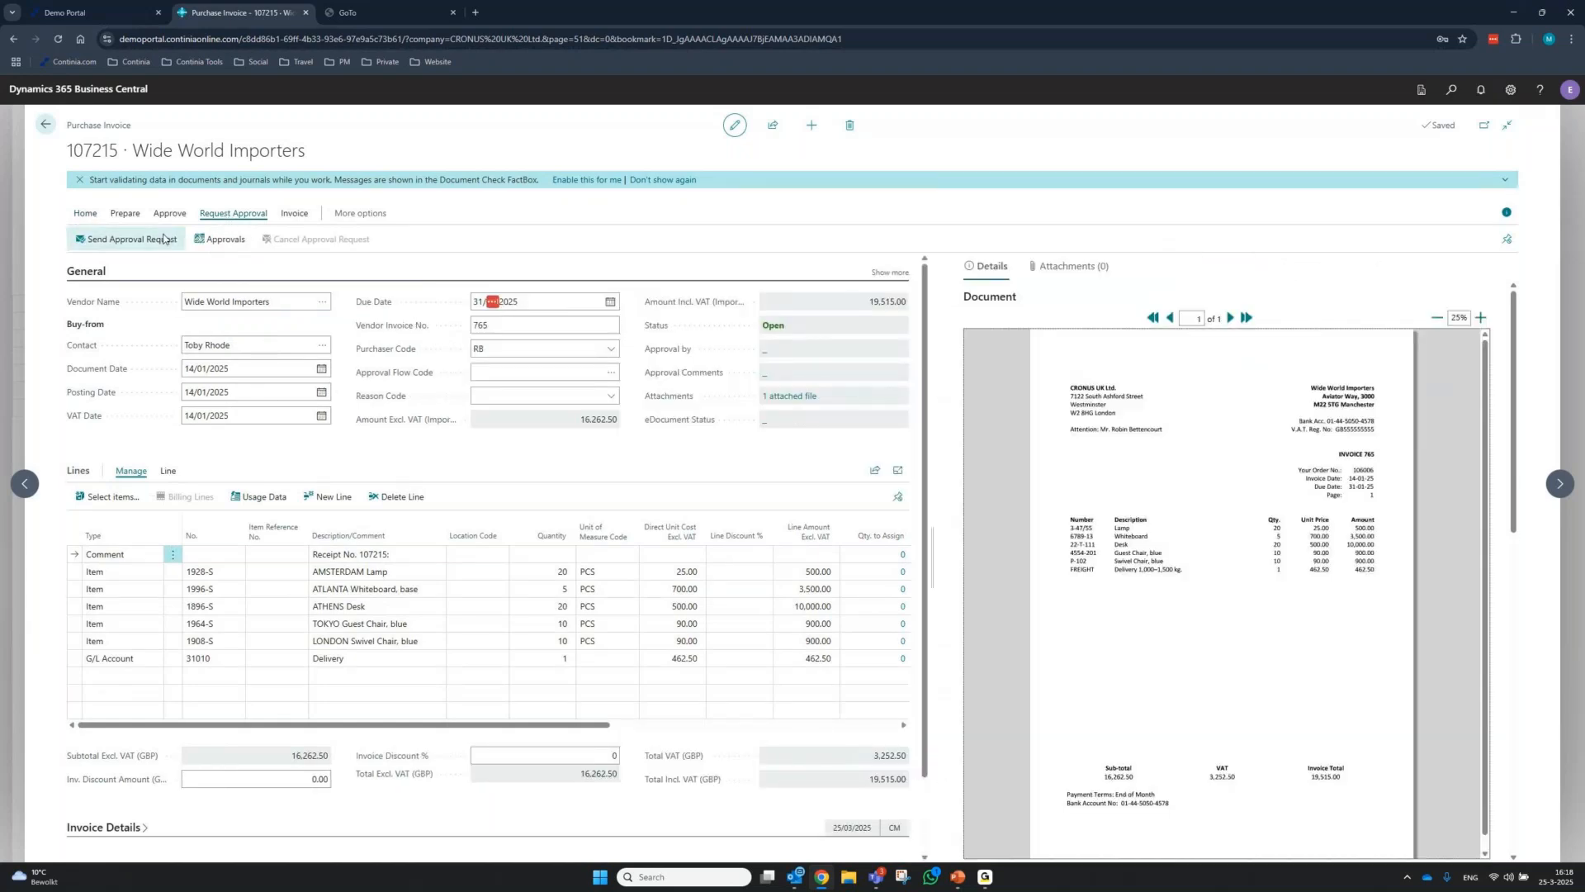
click(162, 238)
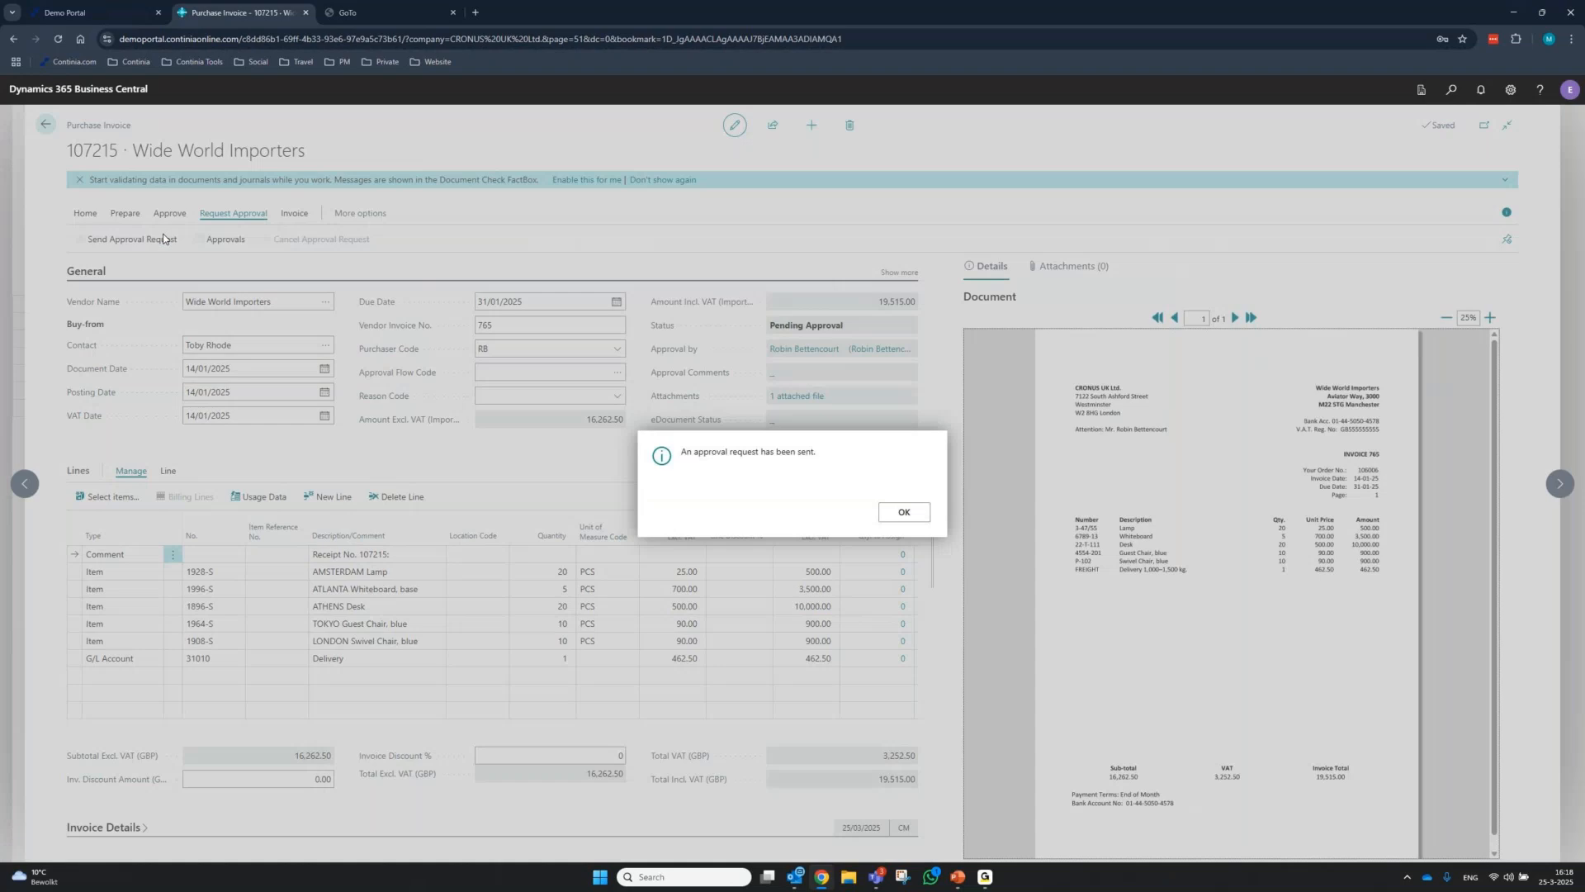
click(903, 513)
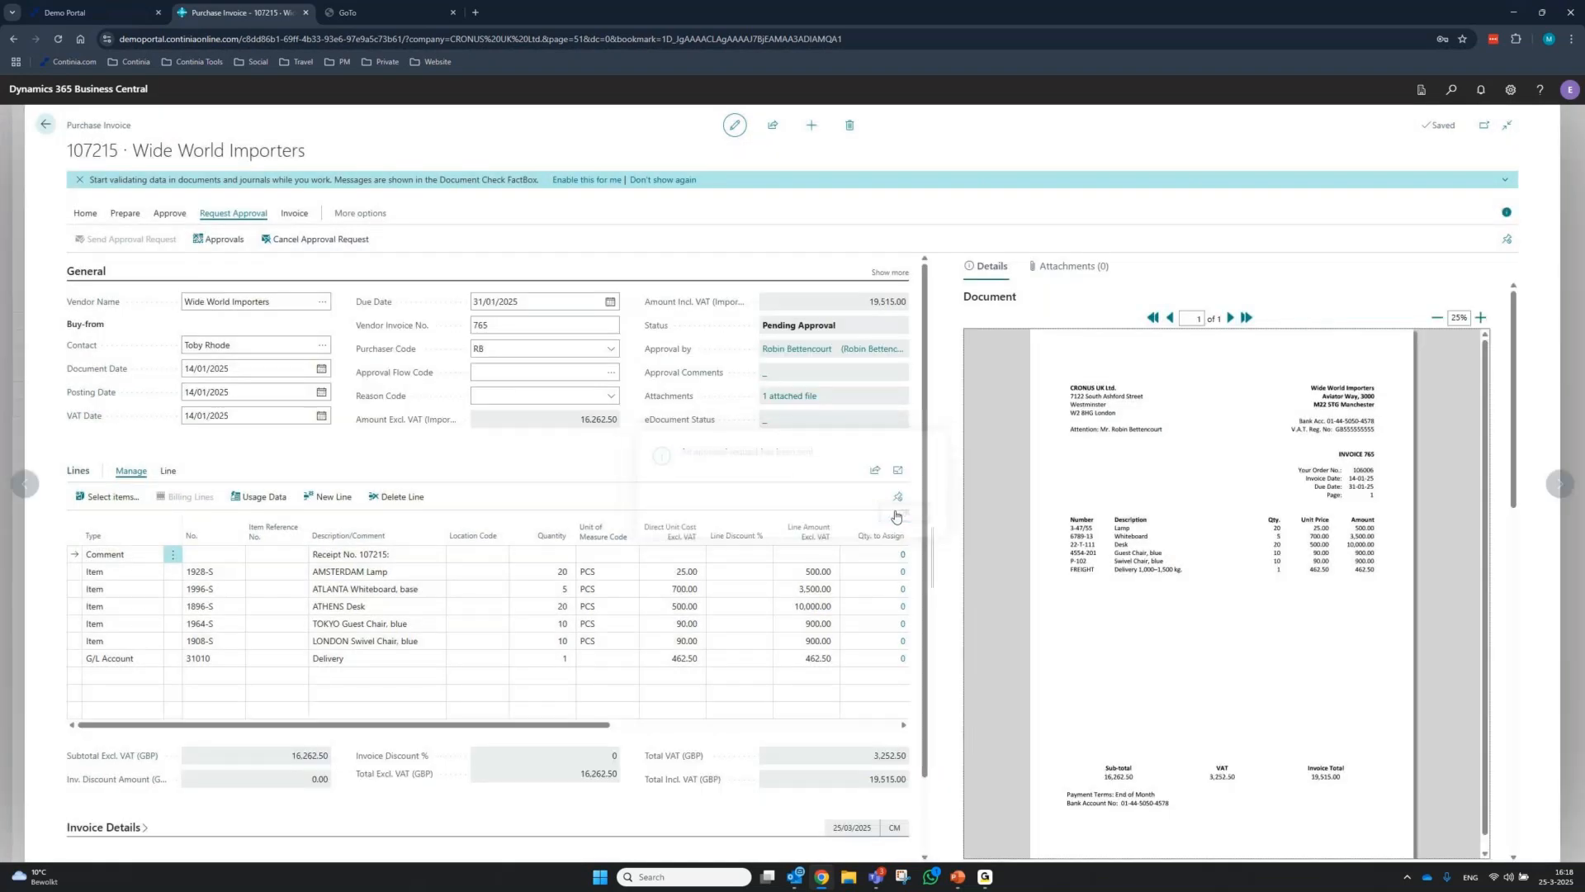
key(Escape)
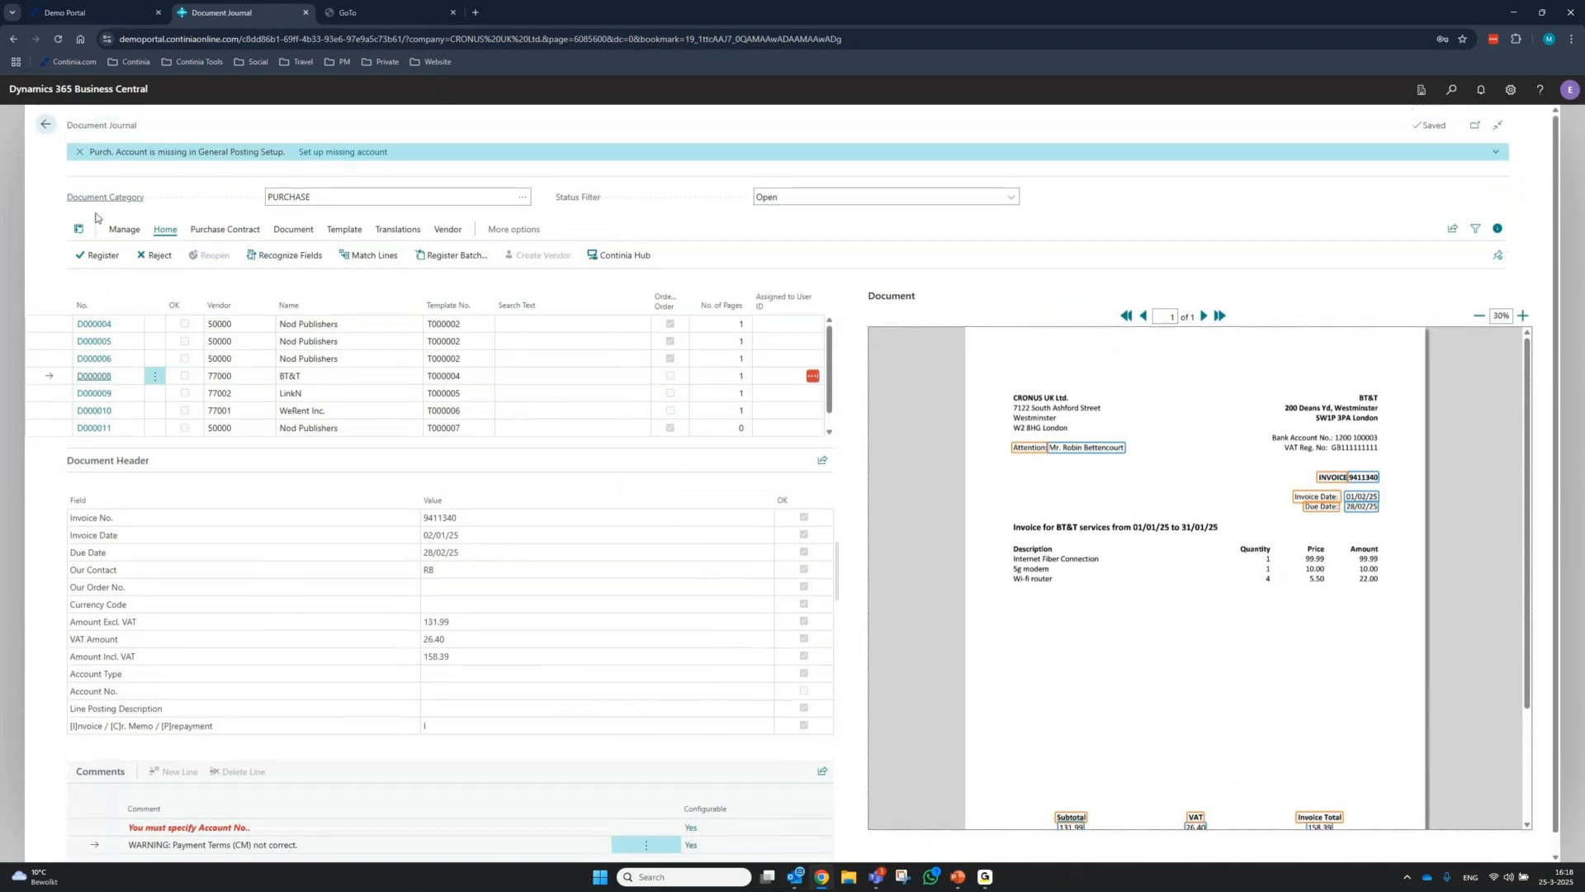
Open the Document Card of Nod Publishers document D000004 and widen its document preview
click(318, 330)
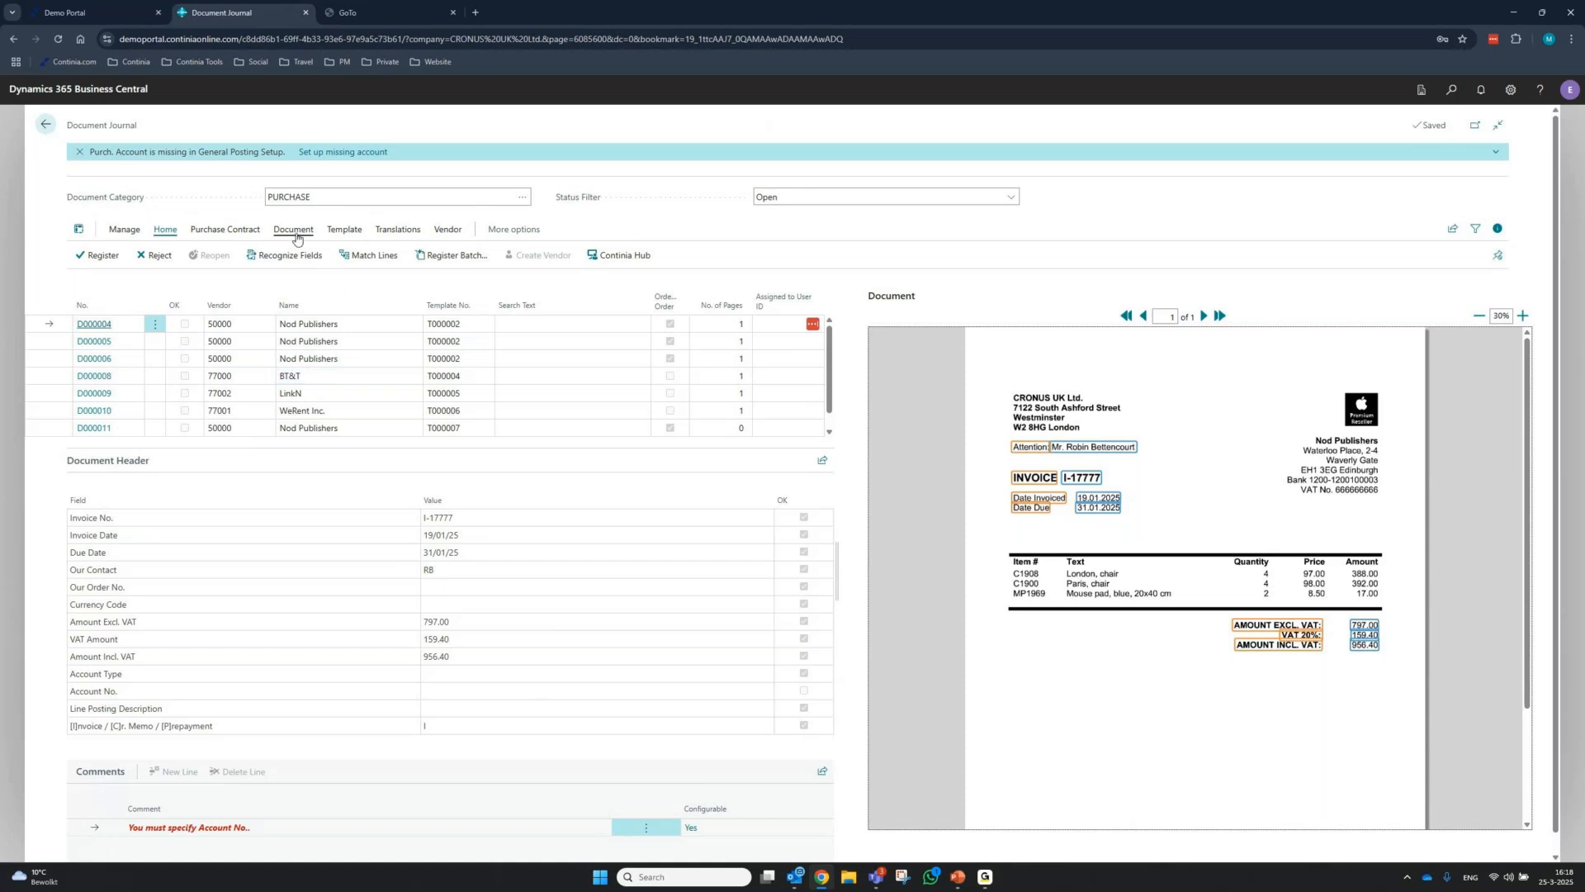
click(301, 233)
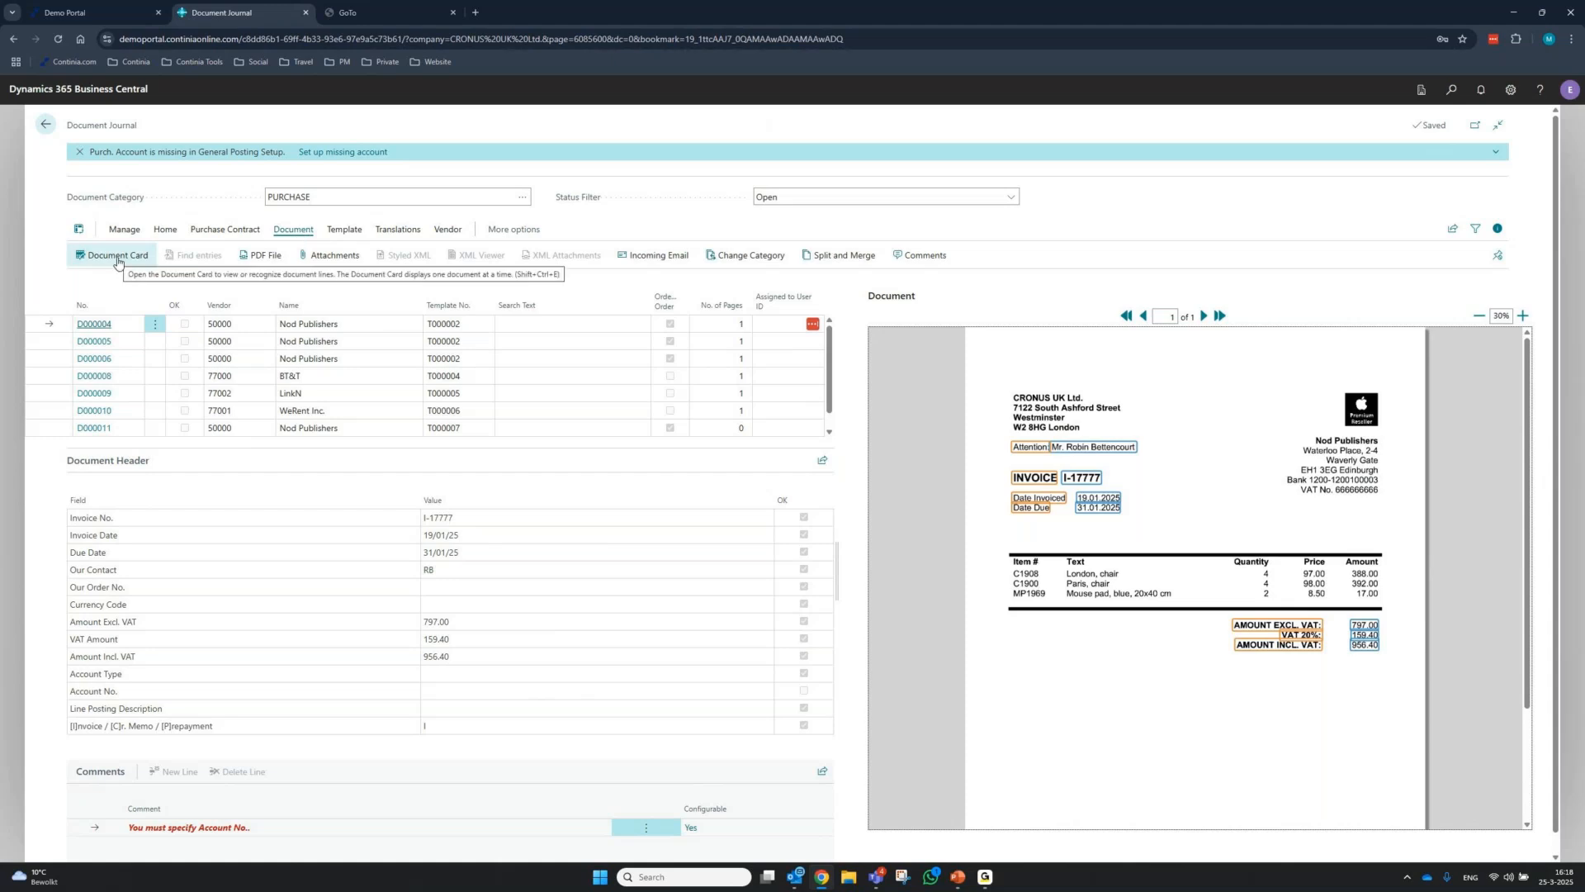
click(118, 263)
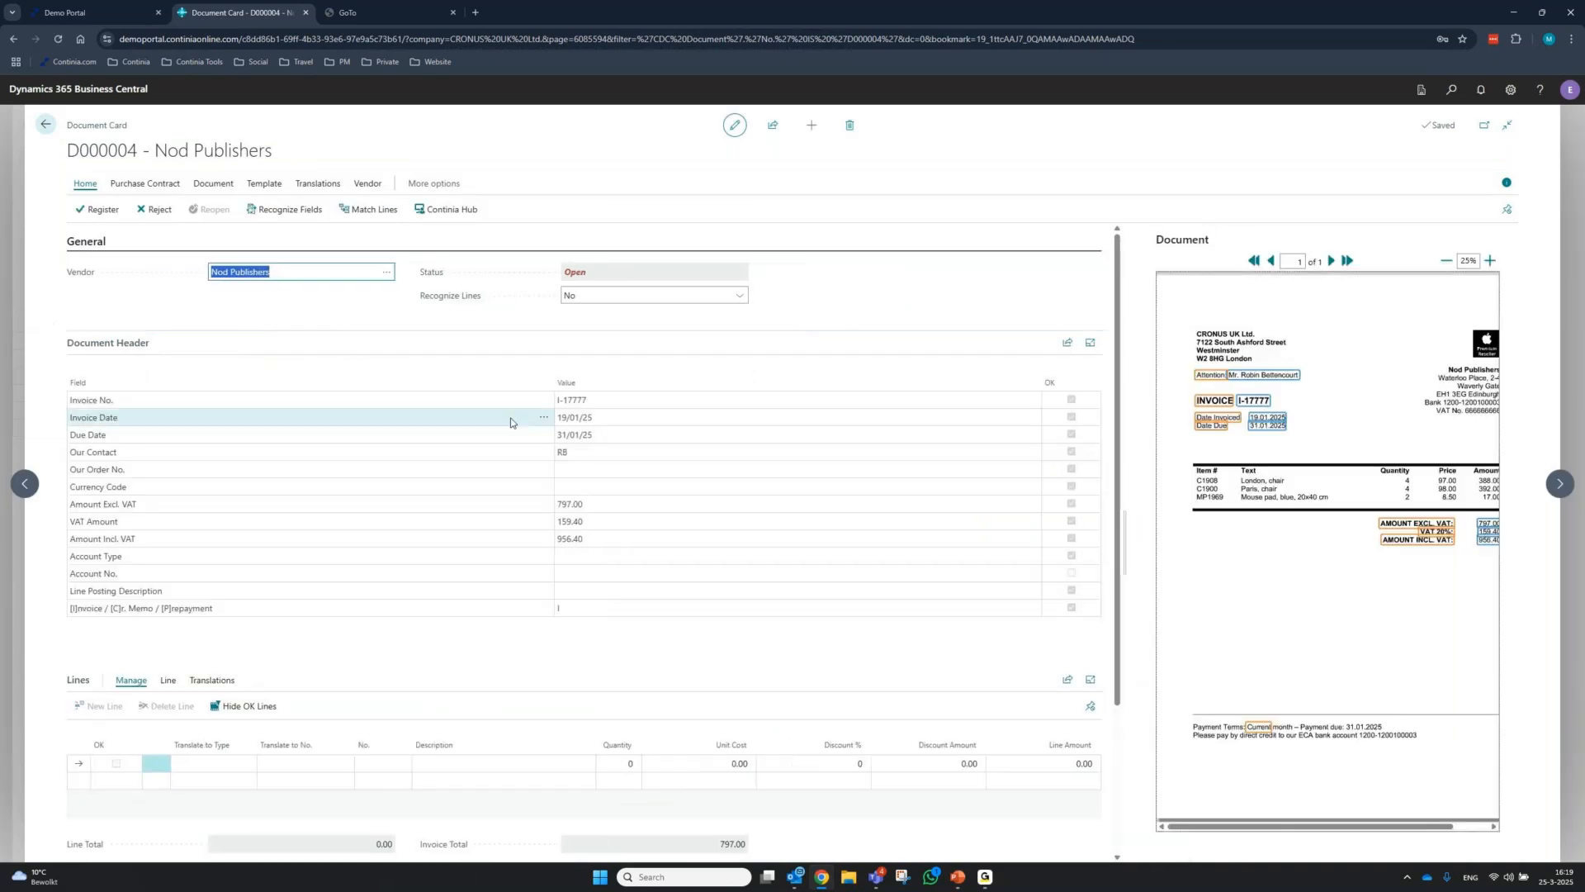
drag(1126, 536, 1085, 540)
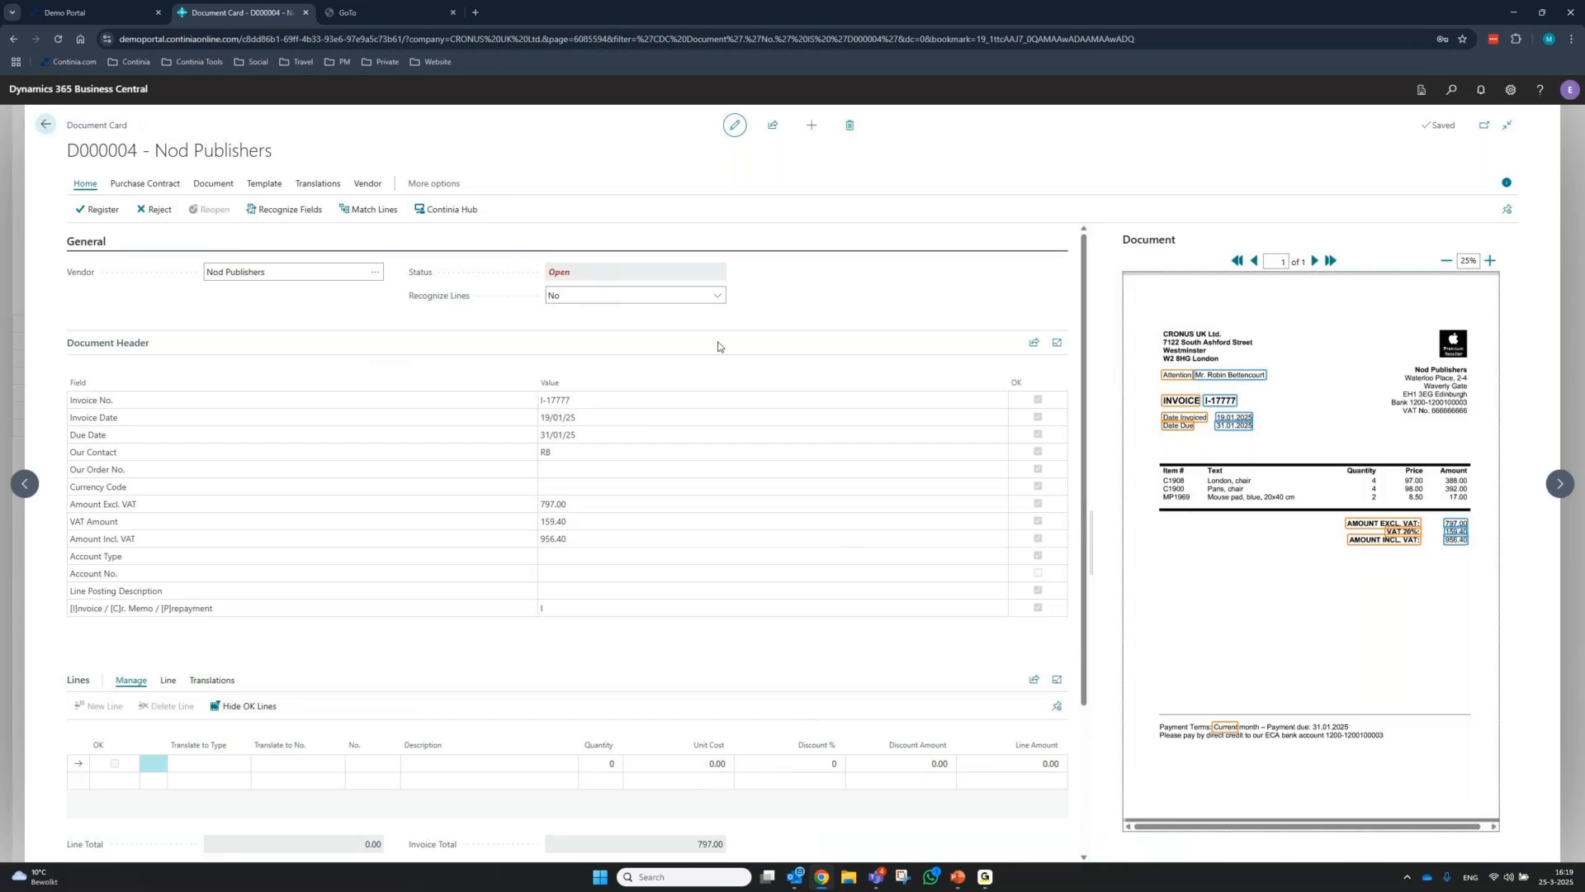
Set Recognize Lines to AI for the Nod Publishers document and review the captured lines beside a wider invoice preview
click(703, 295)
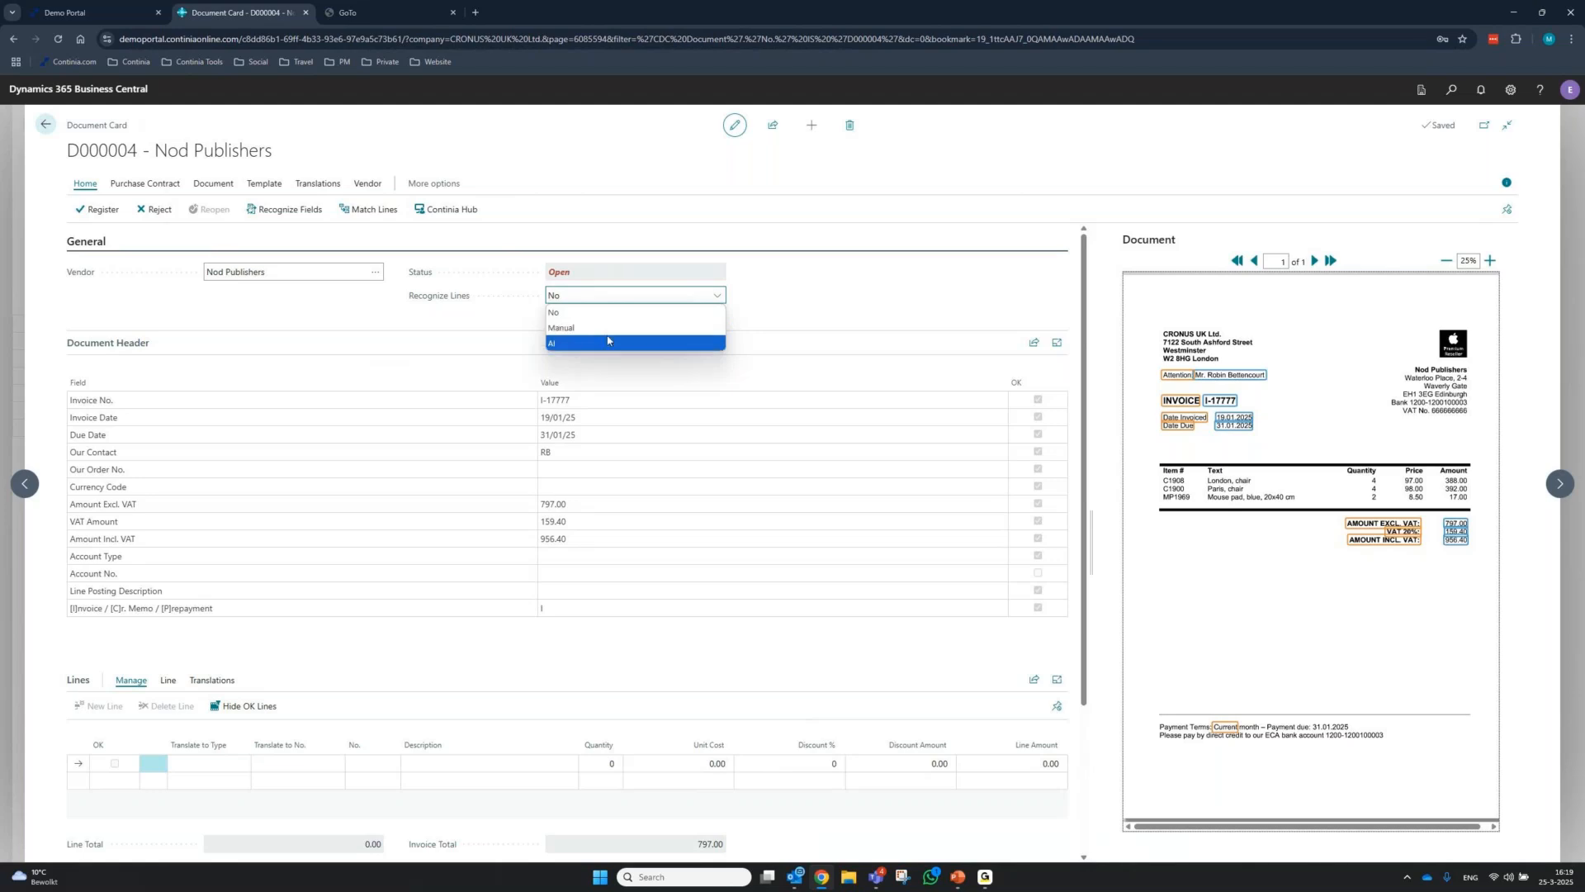
click(606, 343)
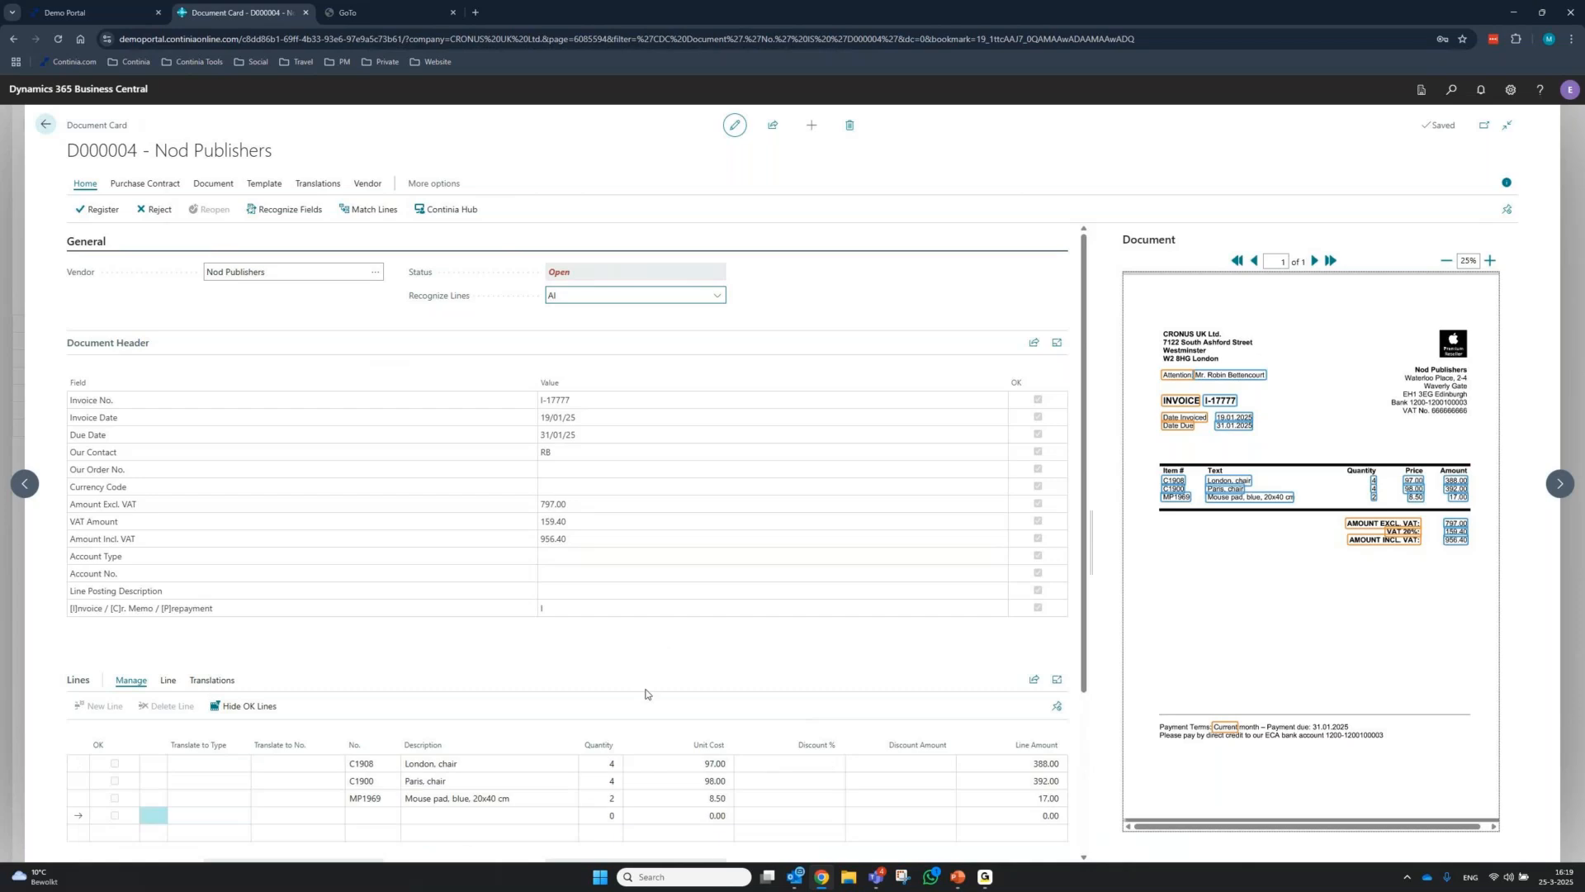
scroll(646, 693, down, 3)
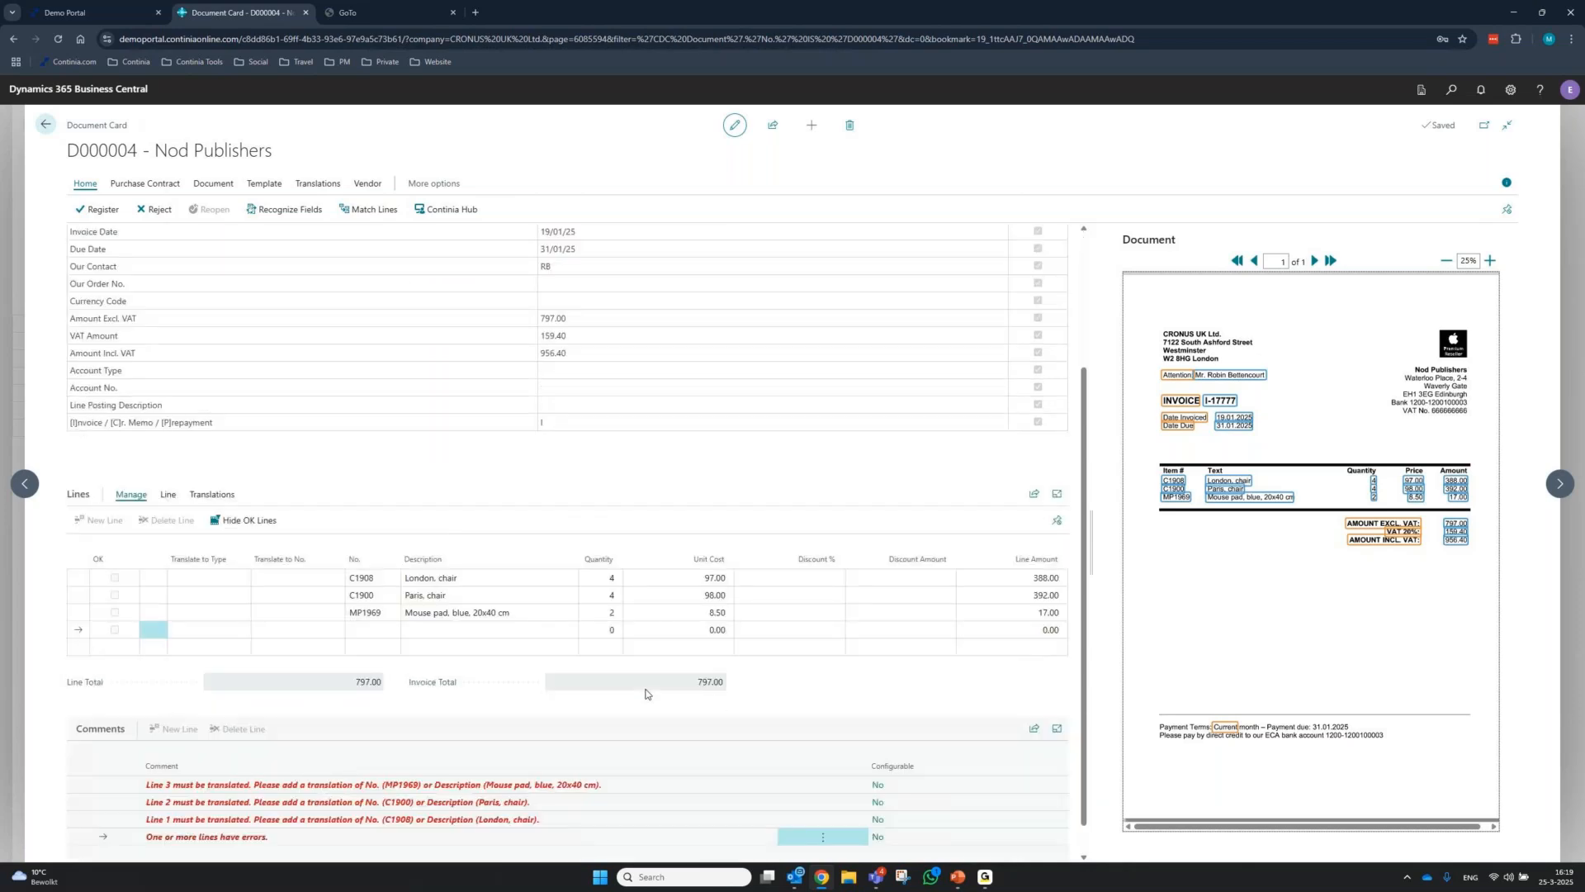
drag(1088, 530, 1004, 545)
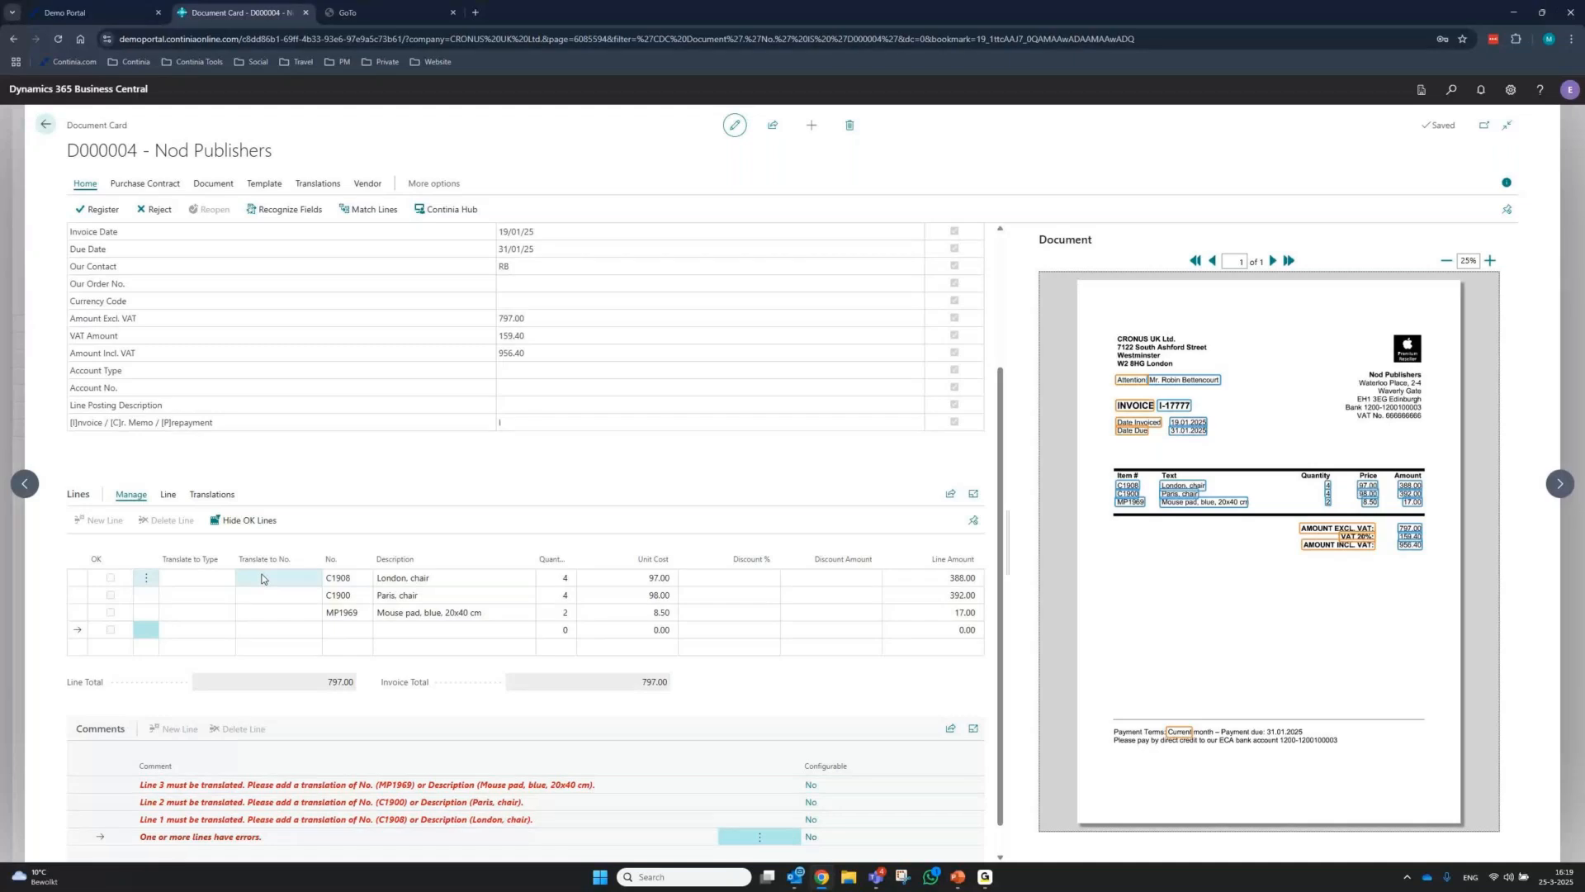
Translate the London chair line (C1908) to Item 1908-S
click(211, 578)
click(195, 627)
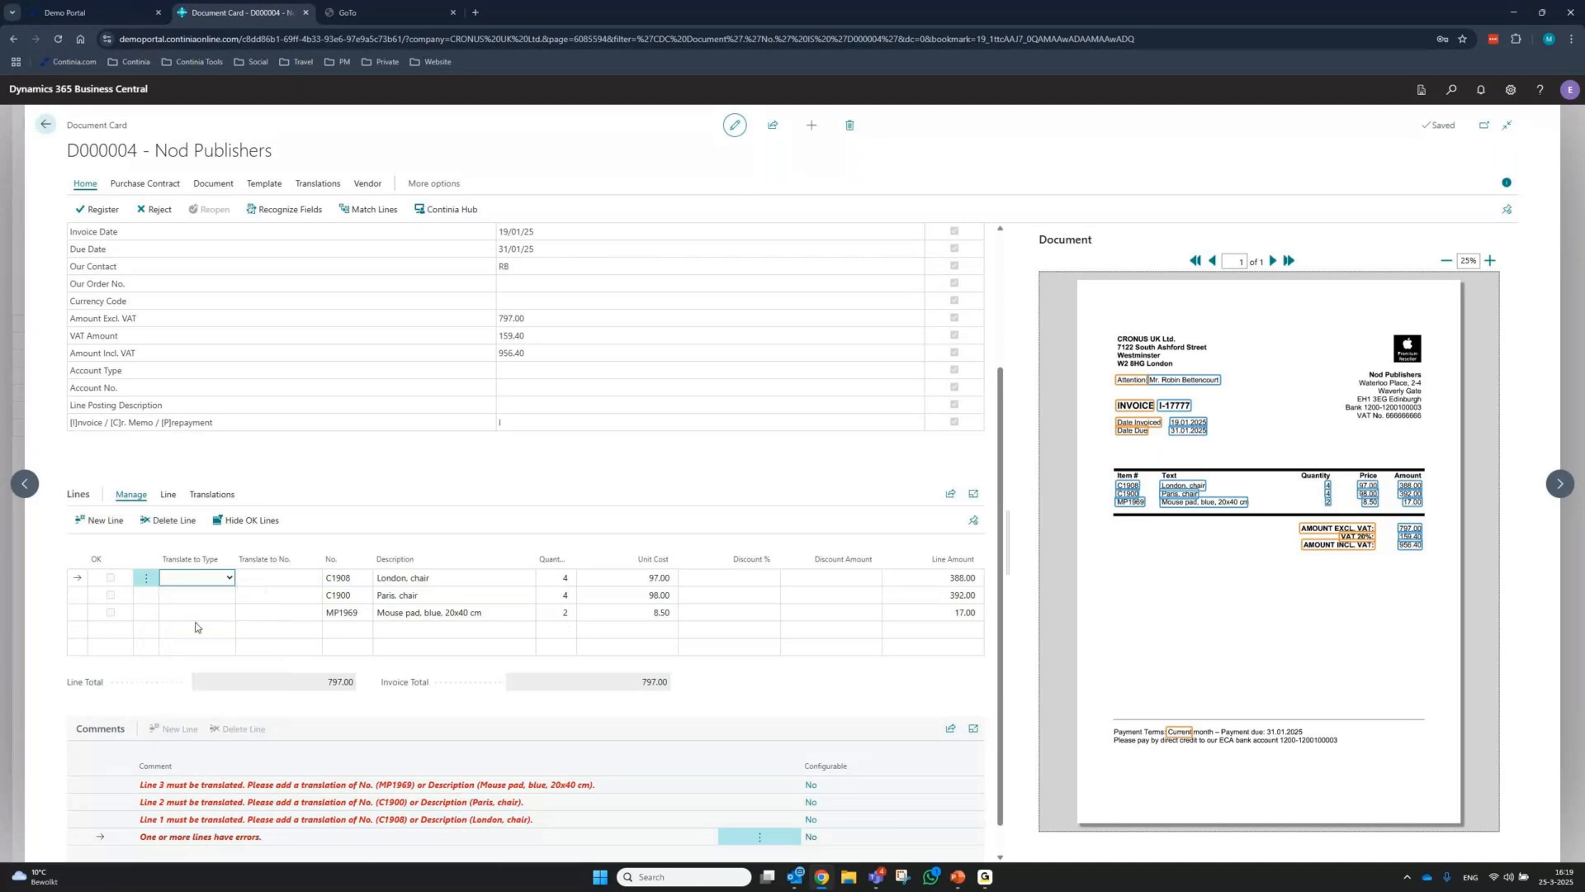
click(309, 578)
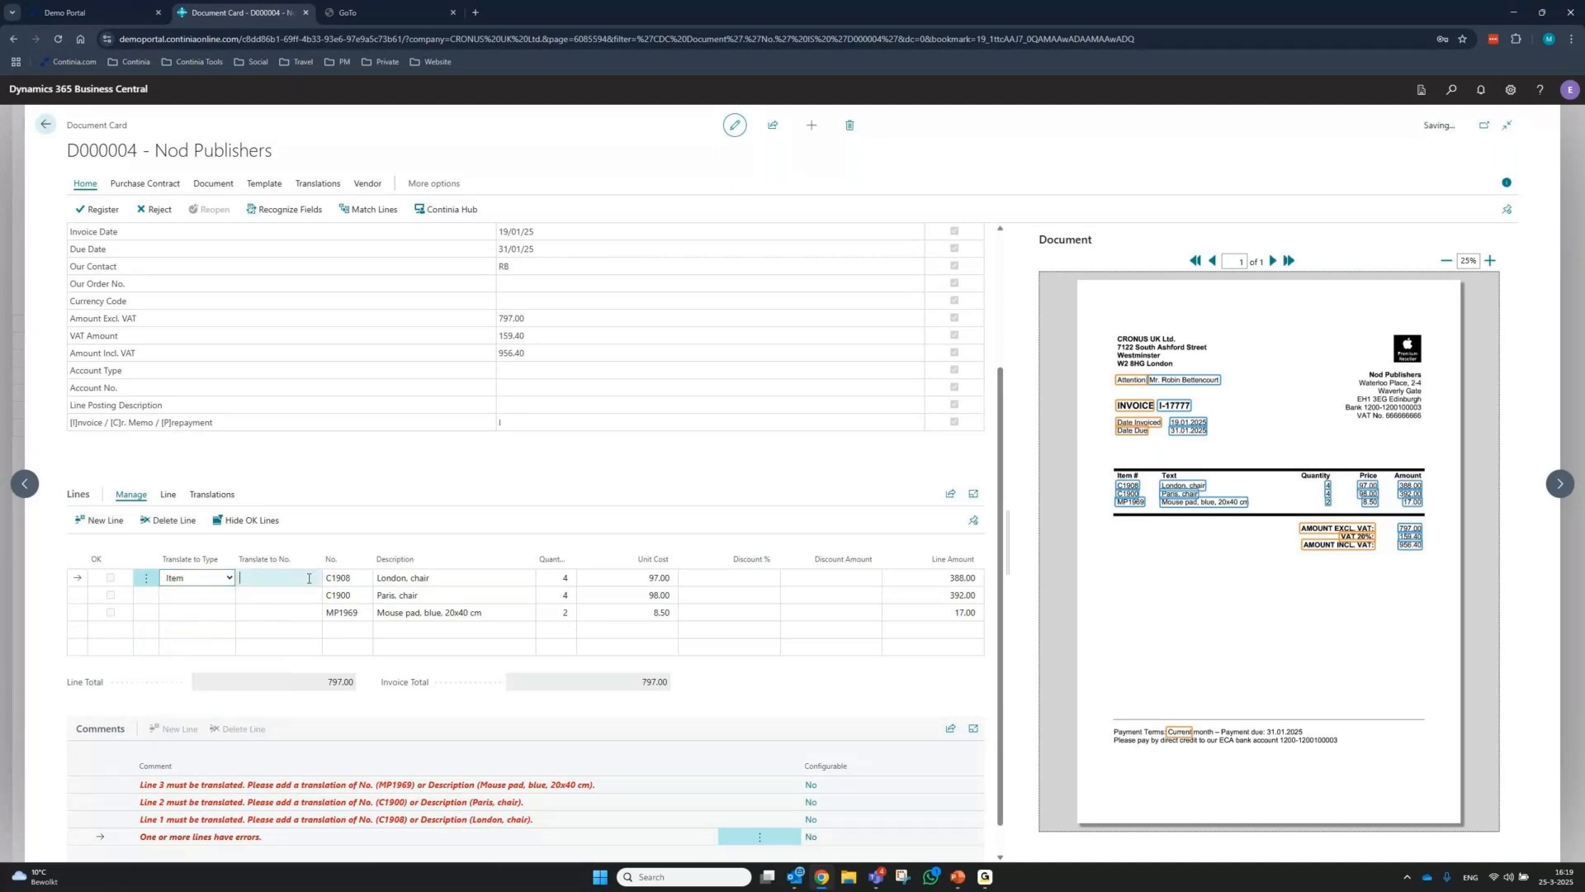
click(310, 581)
click(276, 683)
Translate the Paris chair line (C1900) to Item 1900-S
click(214, 596)
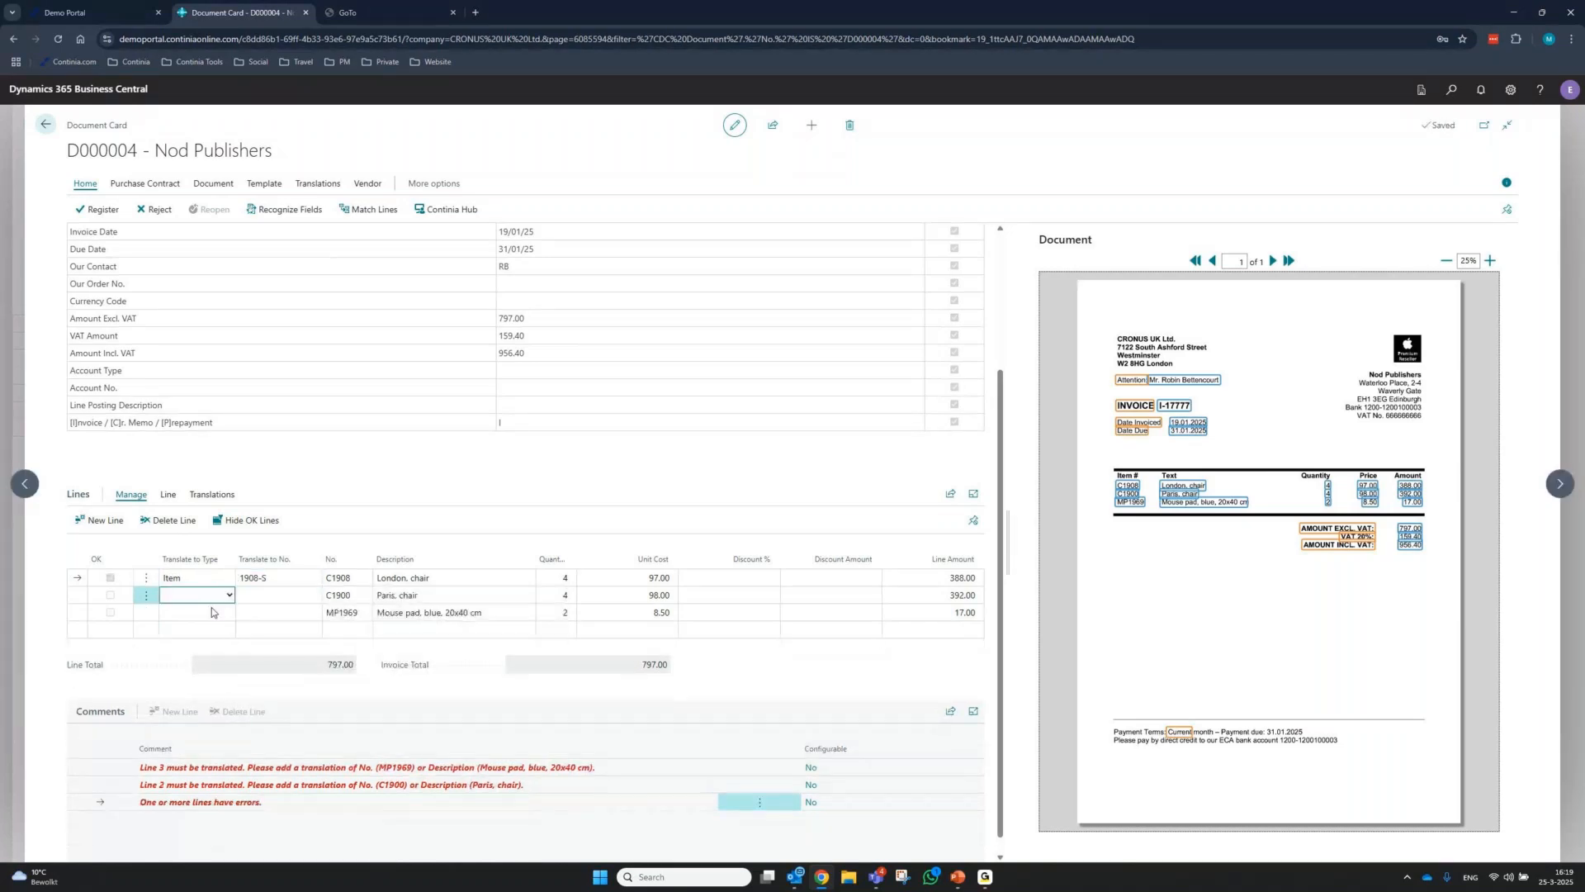
key(i)
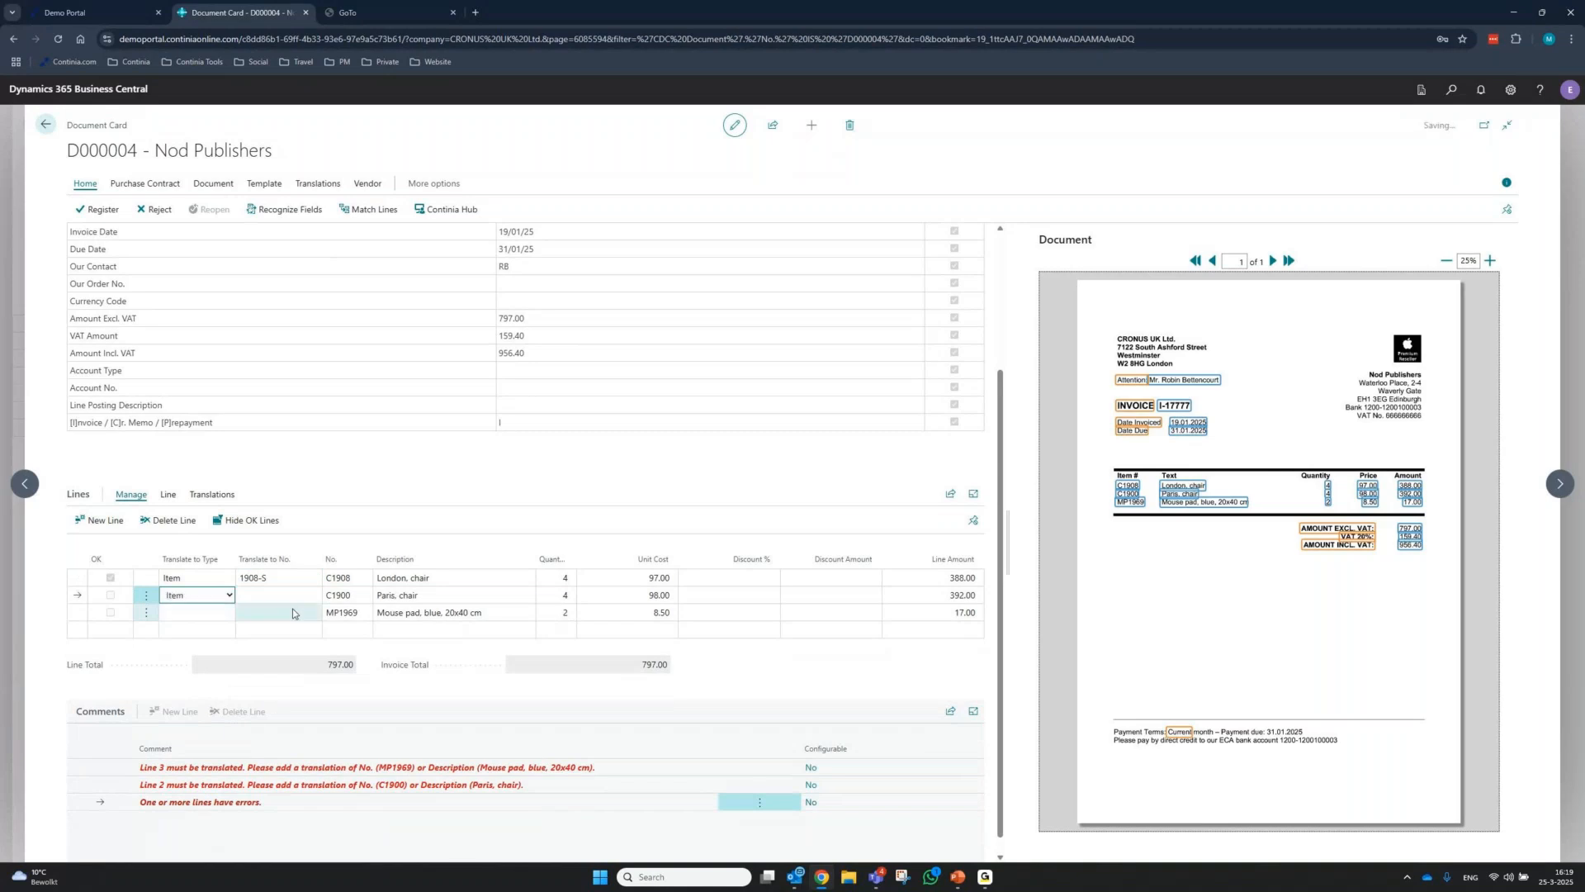
click(303, 596)
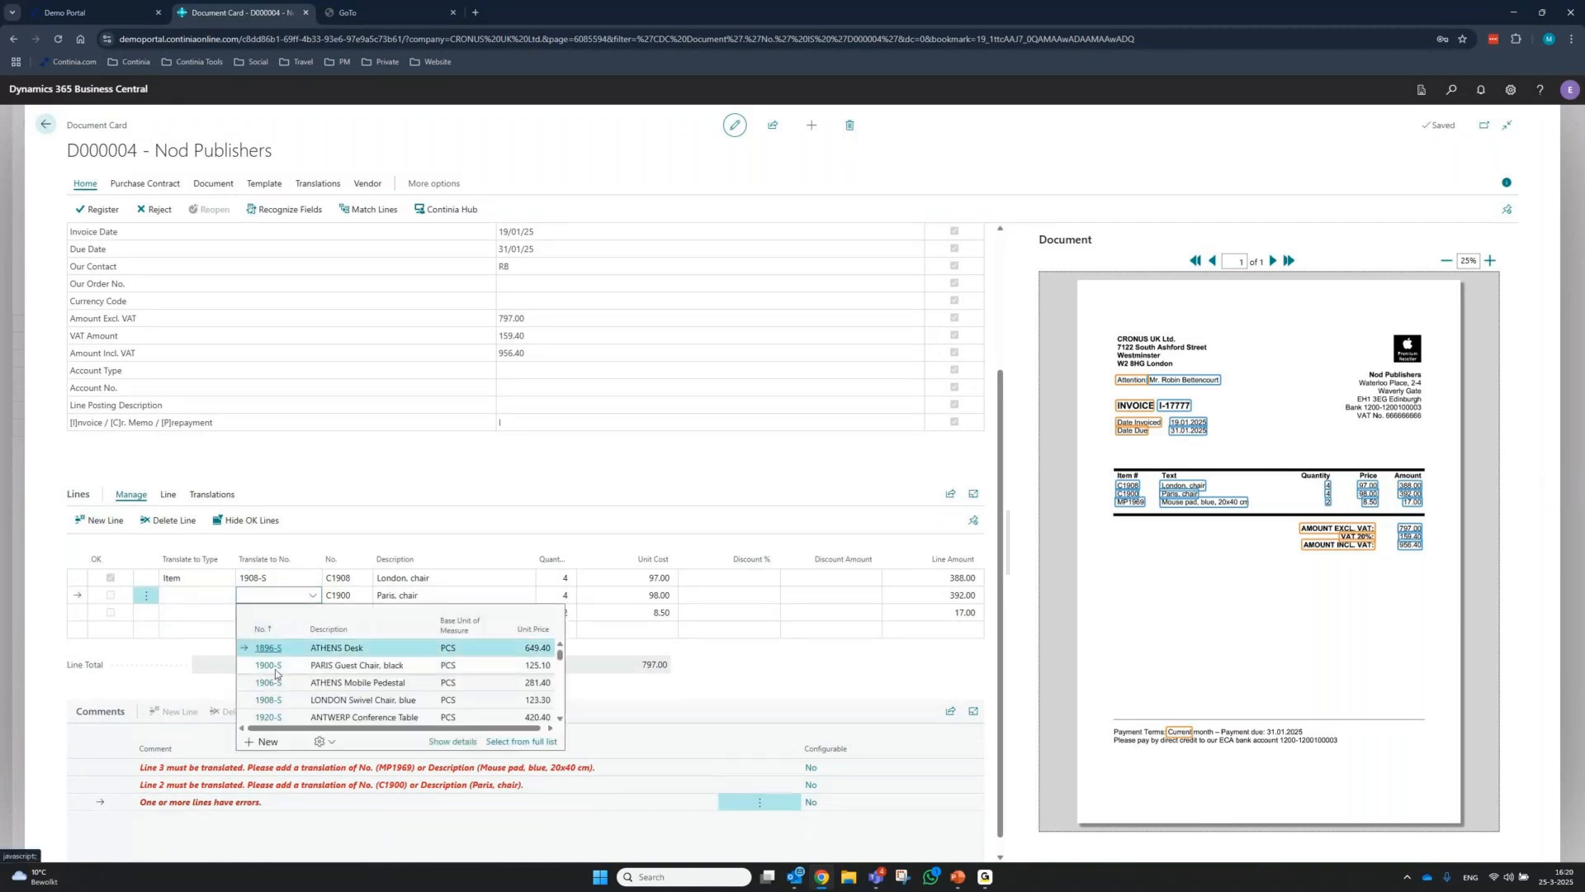
click(271, 666)
Translate the blue mouse pad line (MP1969) to G/L Account 31010
click(213, 612)
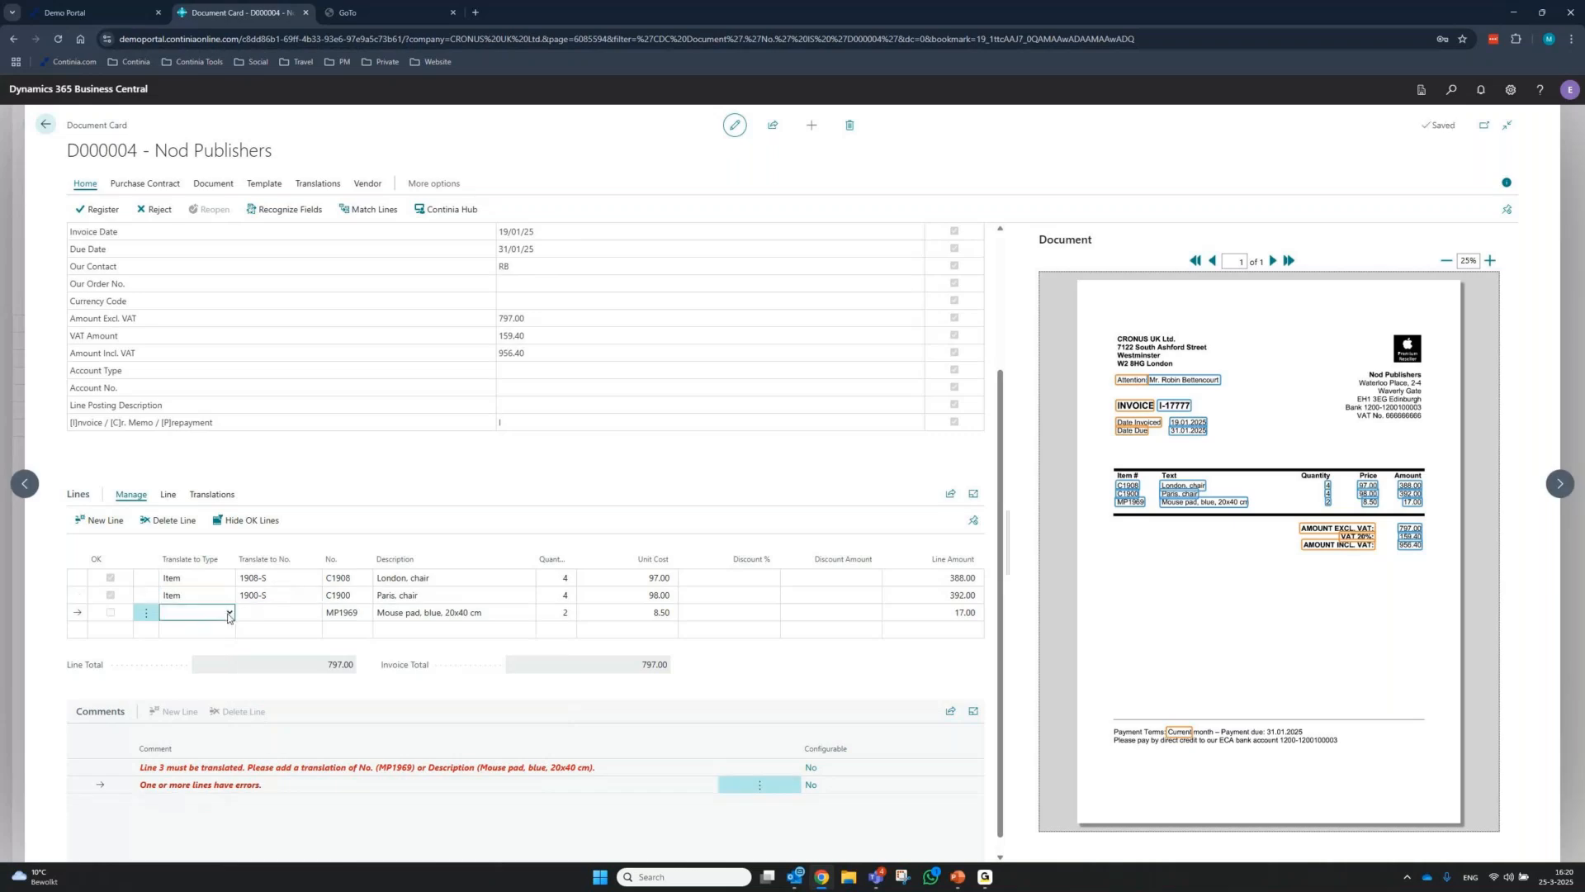
click(229, 616)
click(213, 650)
click(273, 612)
text(31010)
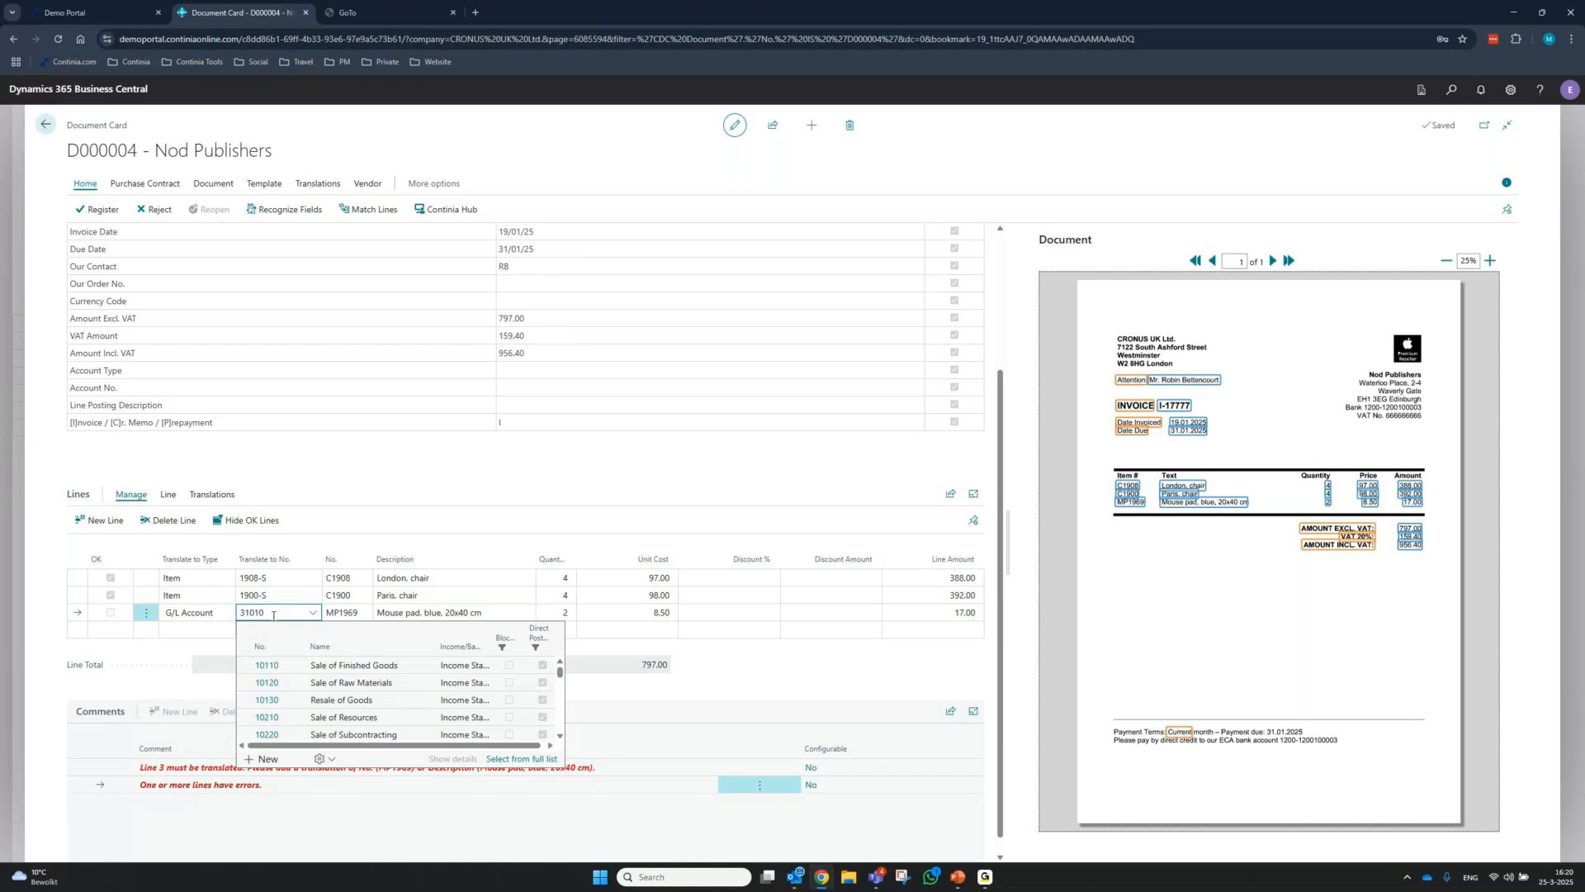
click(298, 670)
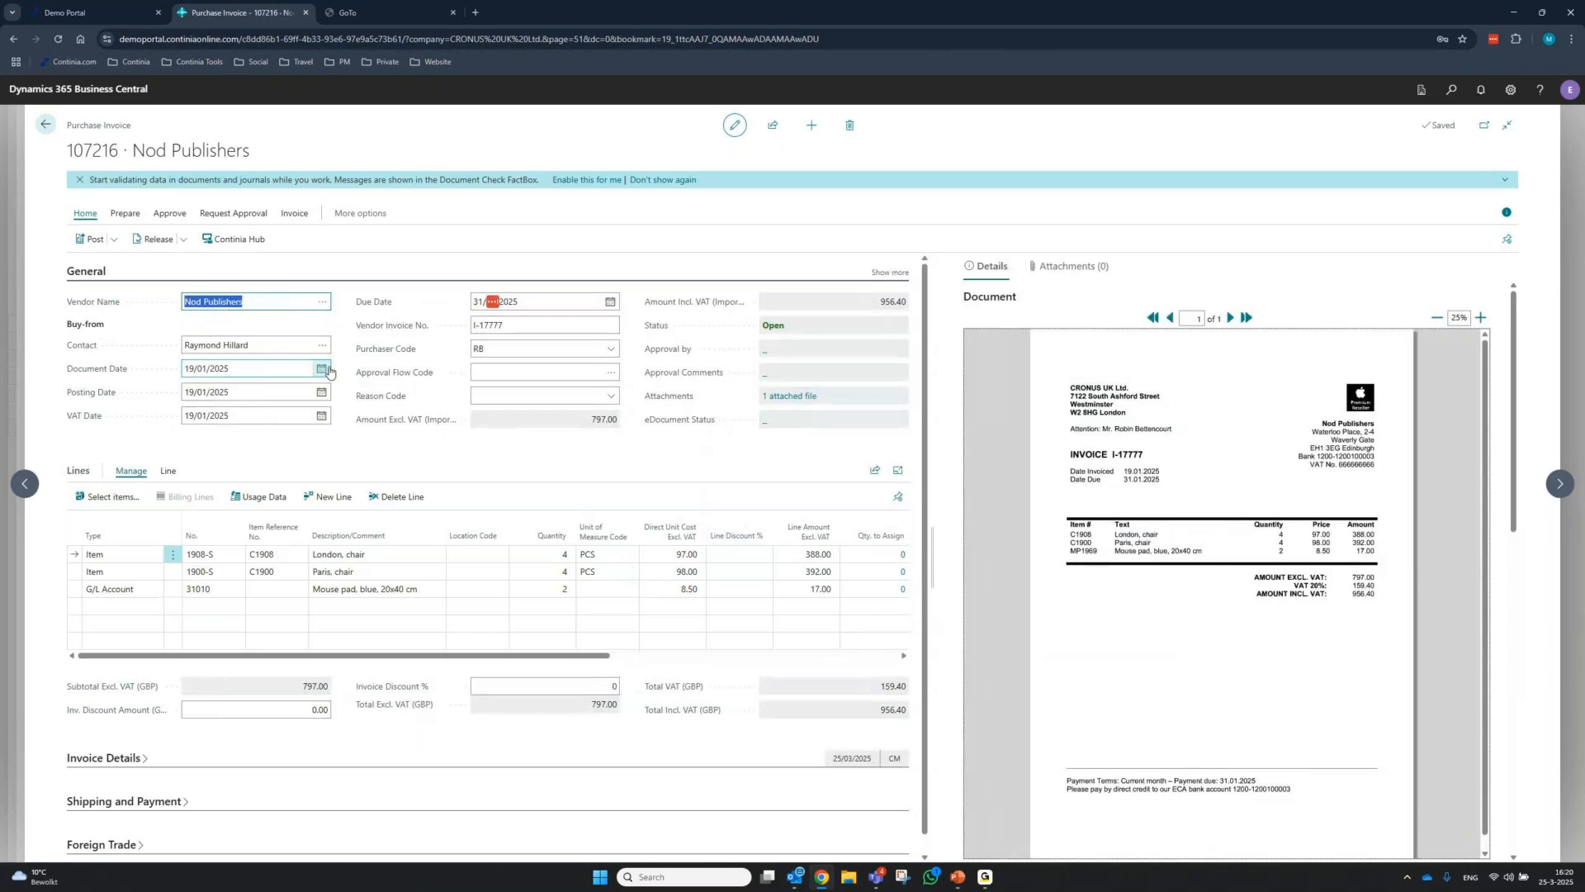
Send the approval request for Nod Publishers purchase invoice 107216 and return to the role center
click(218, 220)
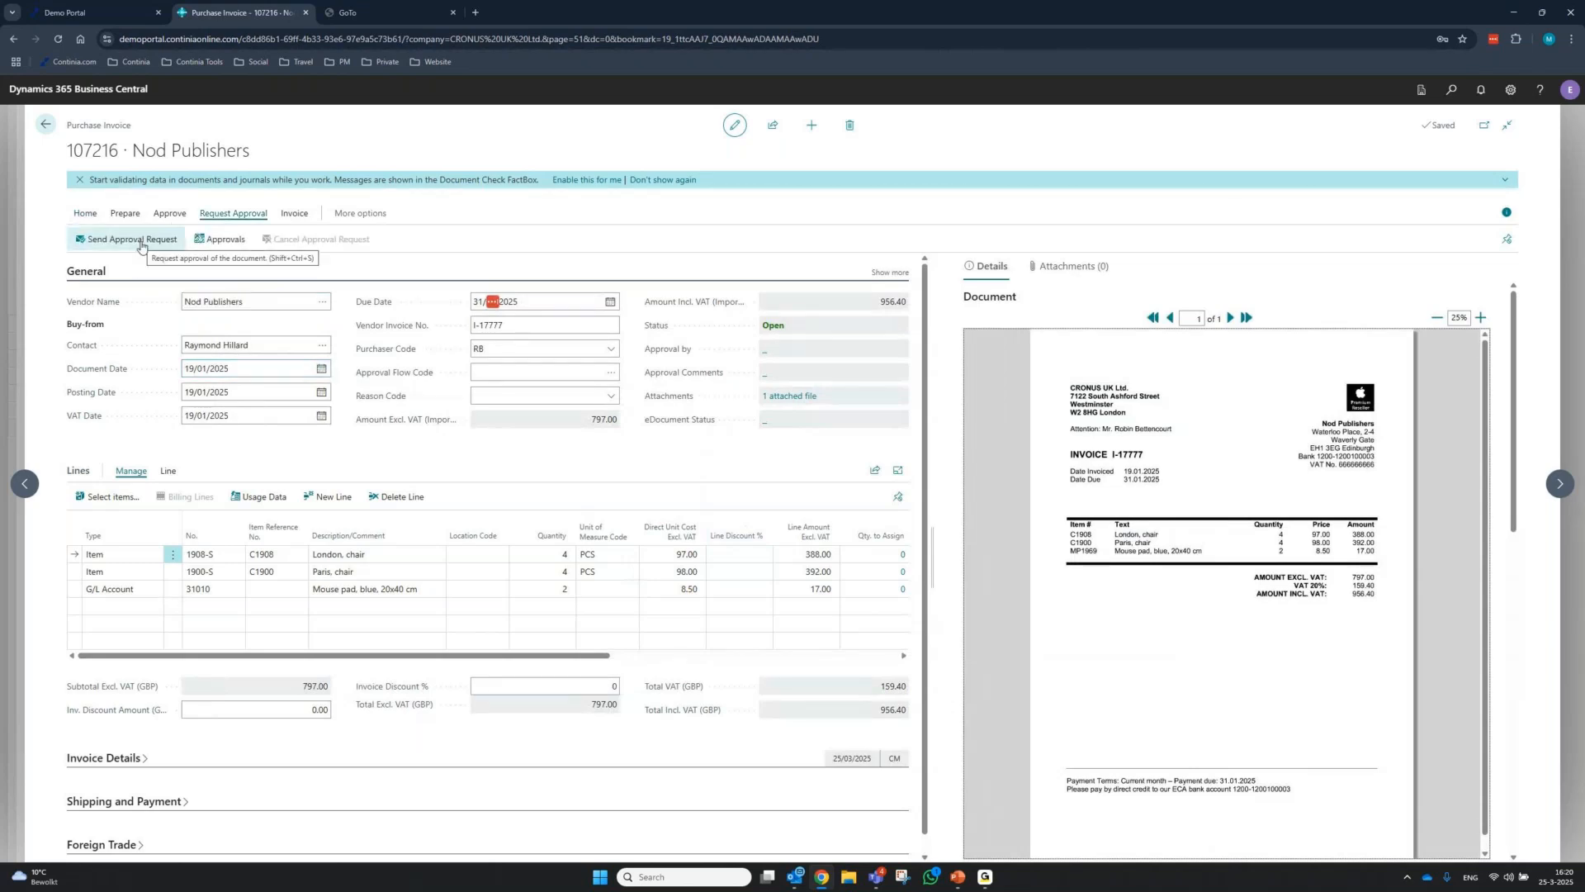
click(159, 247)
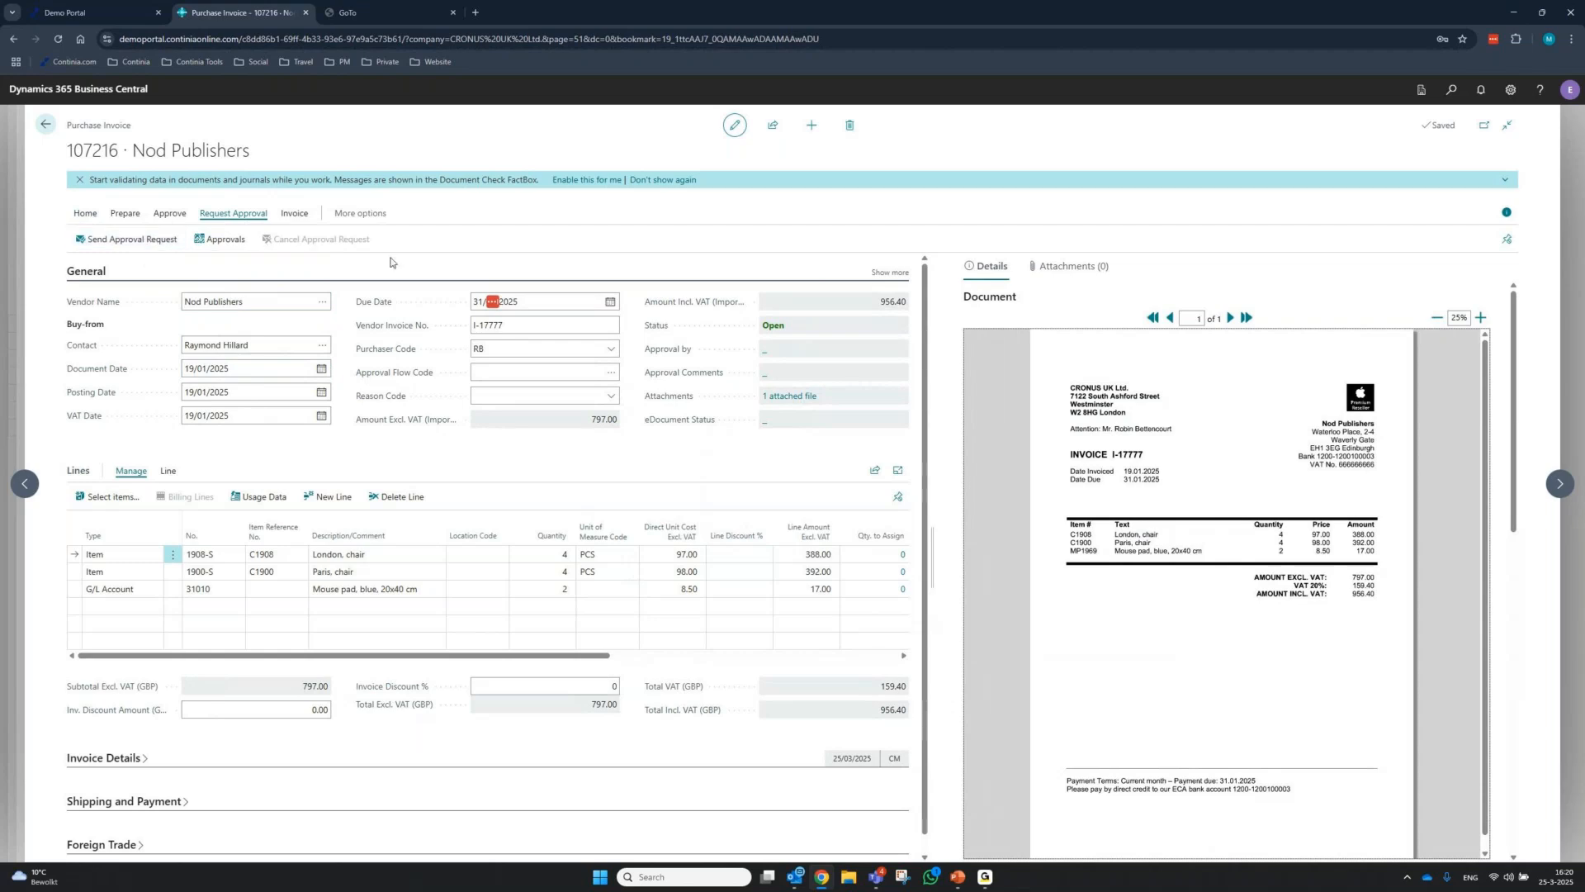
click(906, 513)
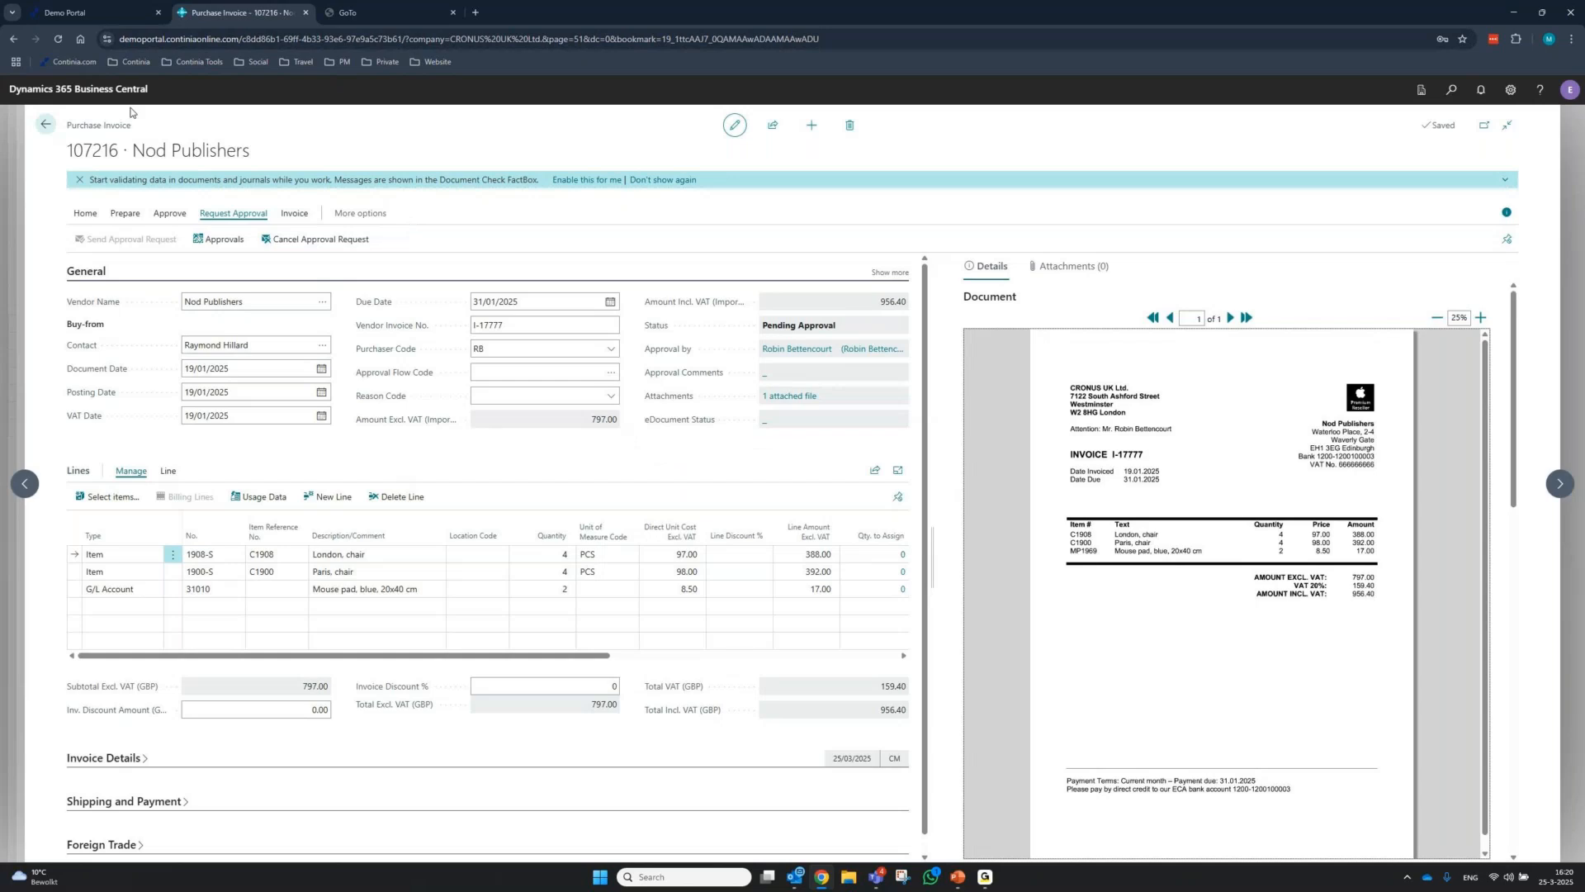
click(46, 125)
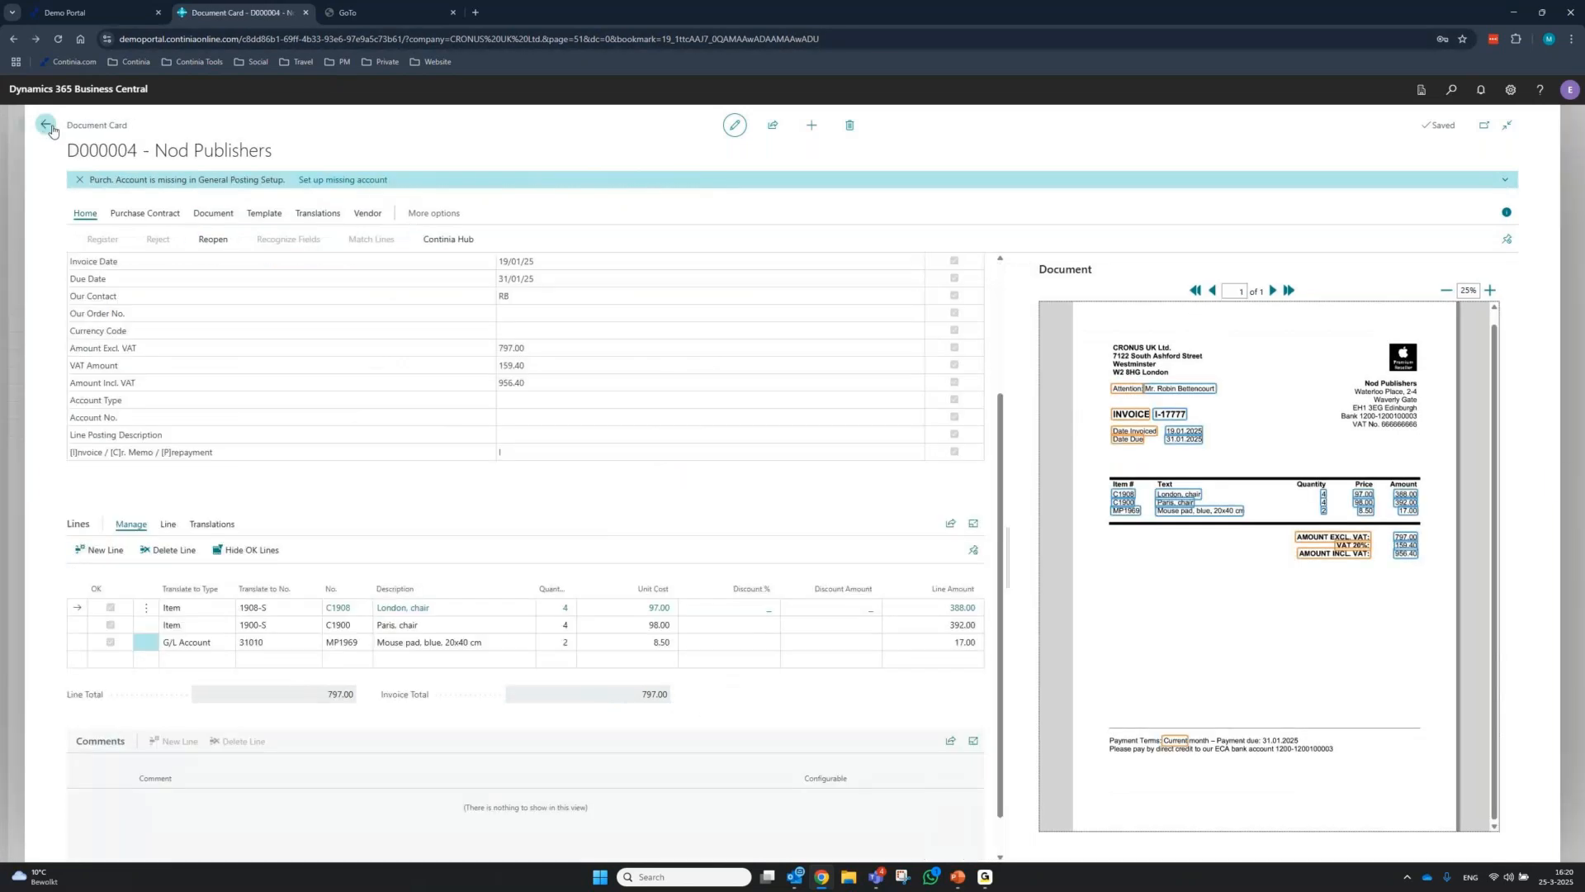
click(46, 126)
click(46, 126)
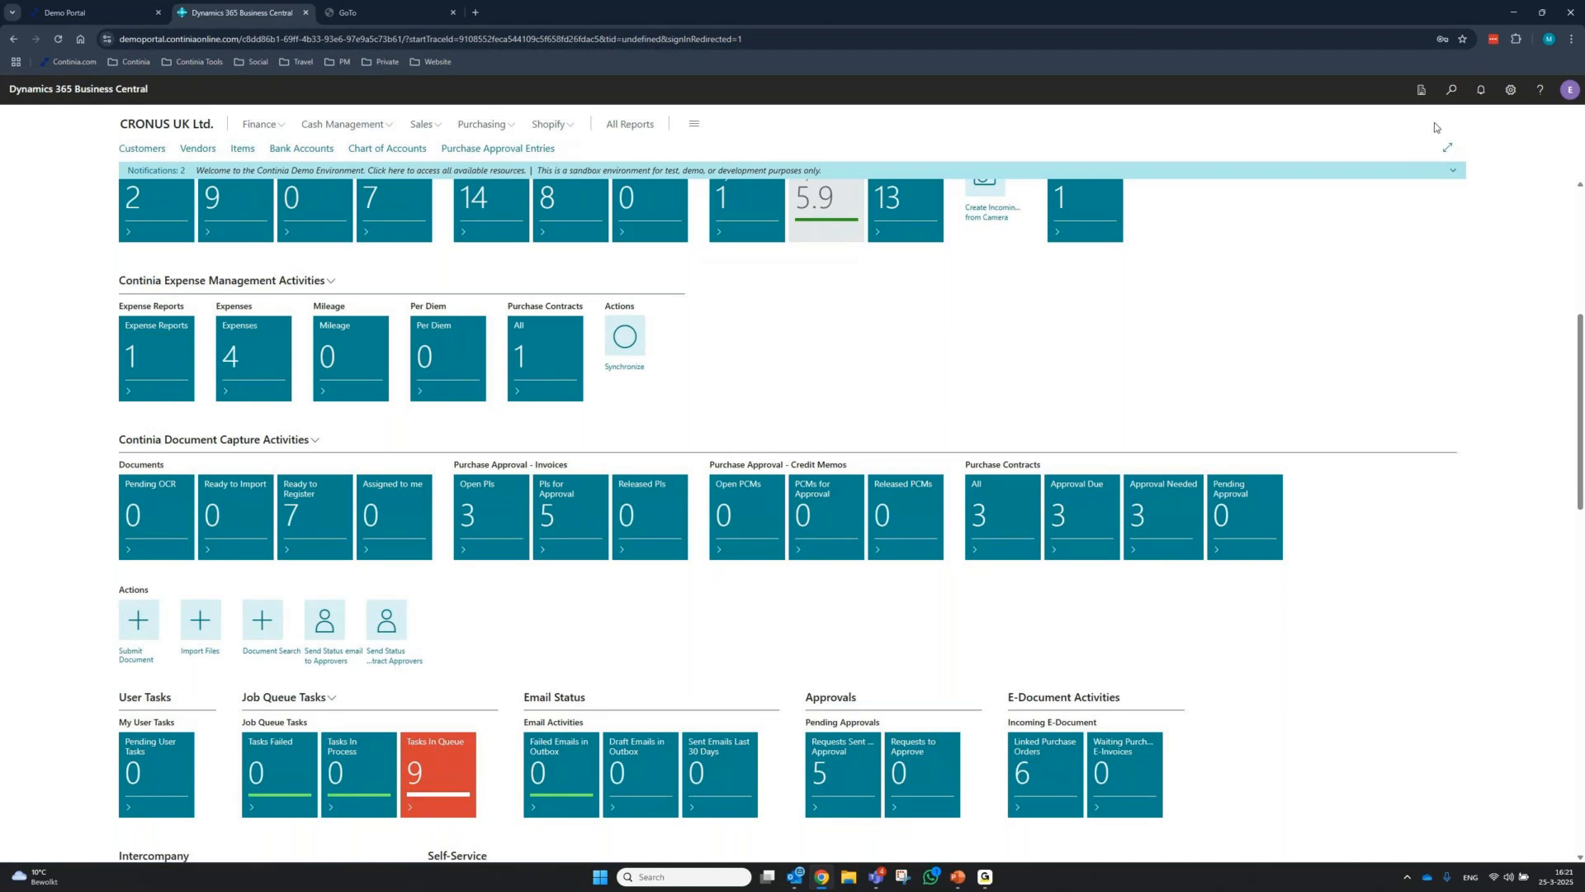
Open the Web Approval Portal (RB) for Continia Document Capture from the demo environment's resource list
click(1451, 171)
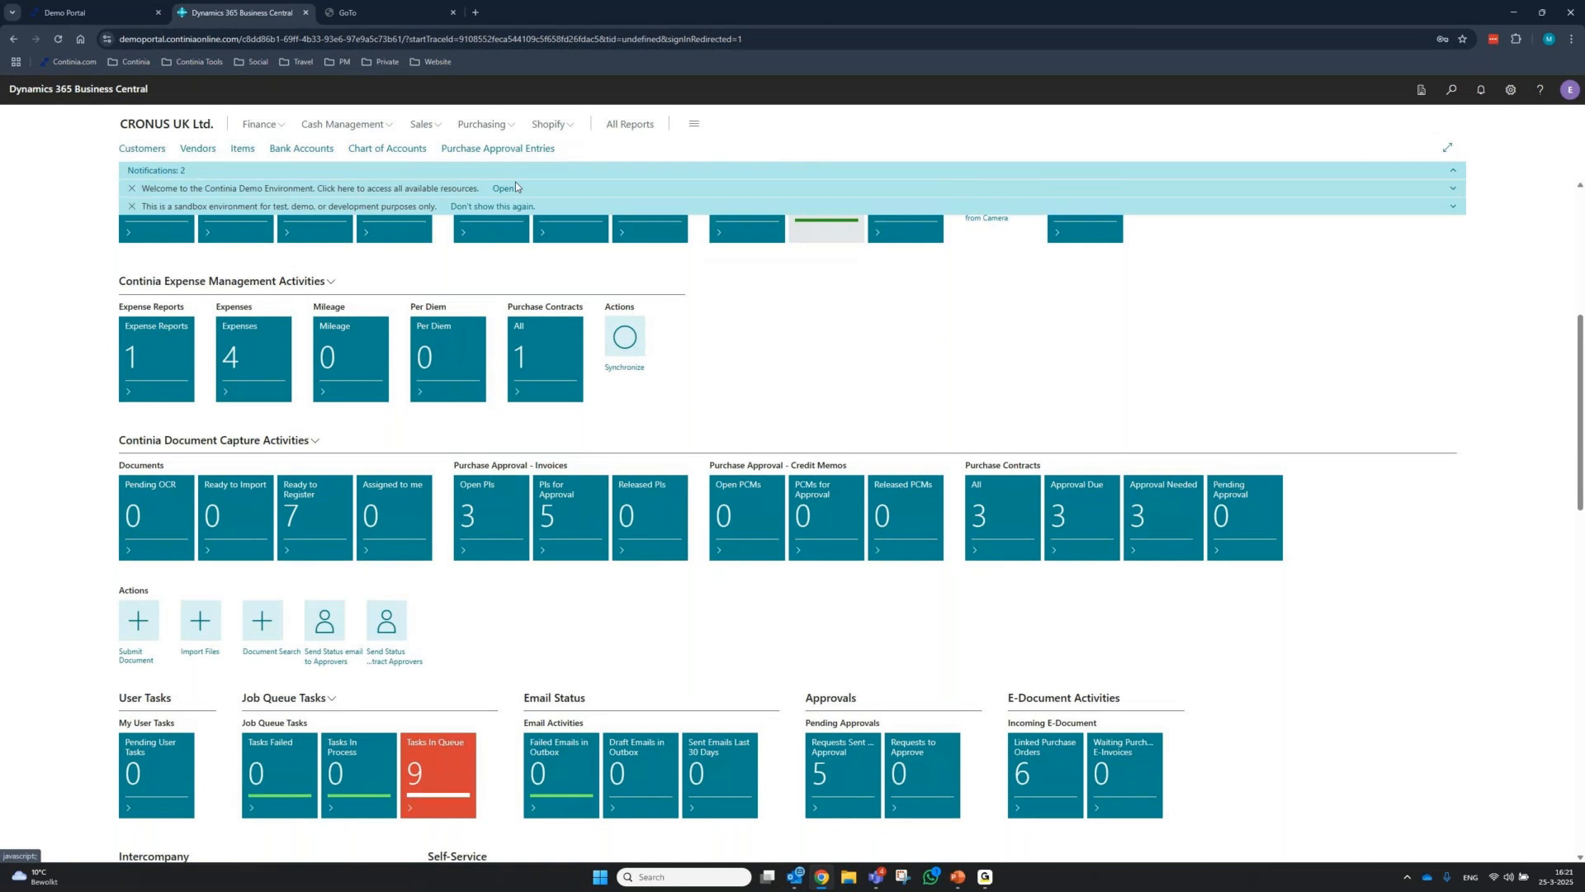
click(503, 189)
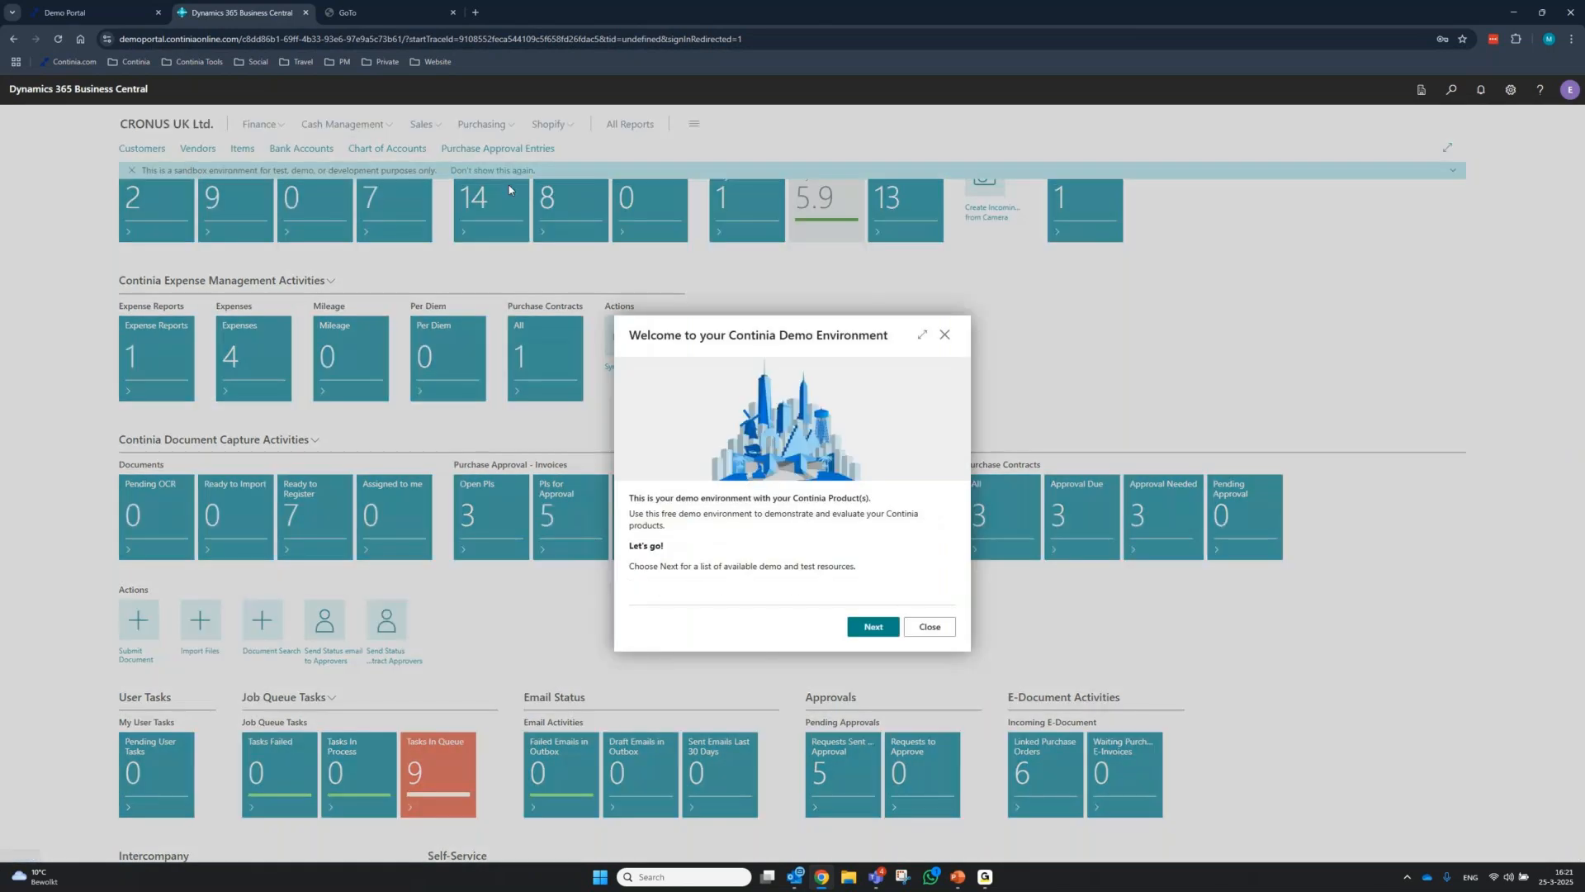
click(876, 627)
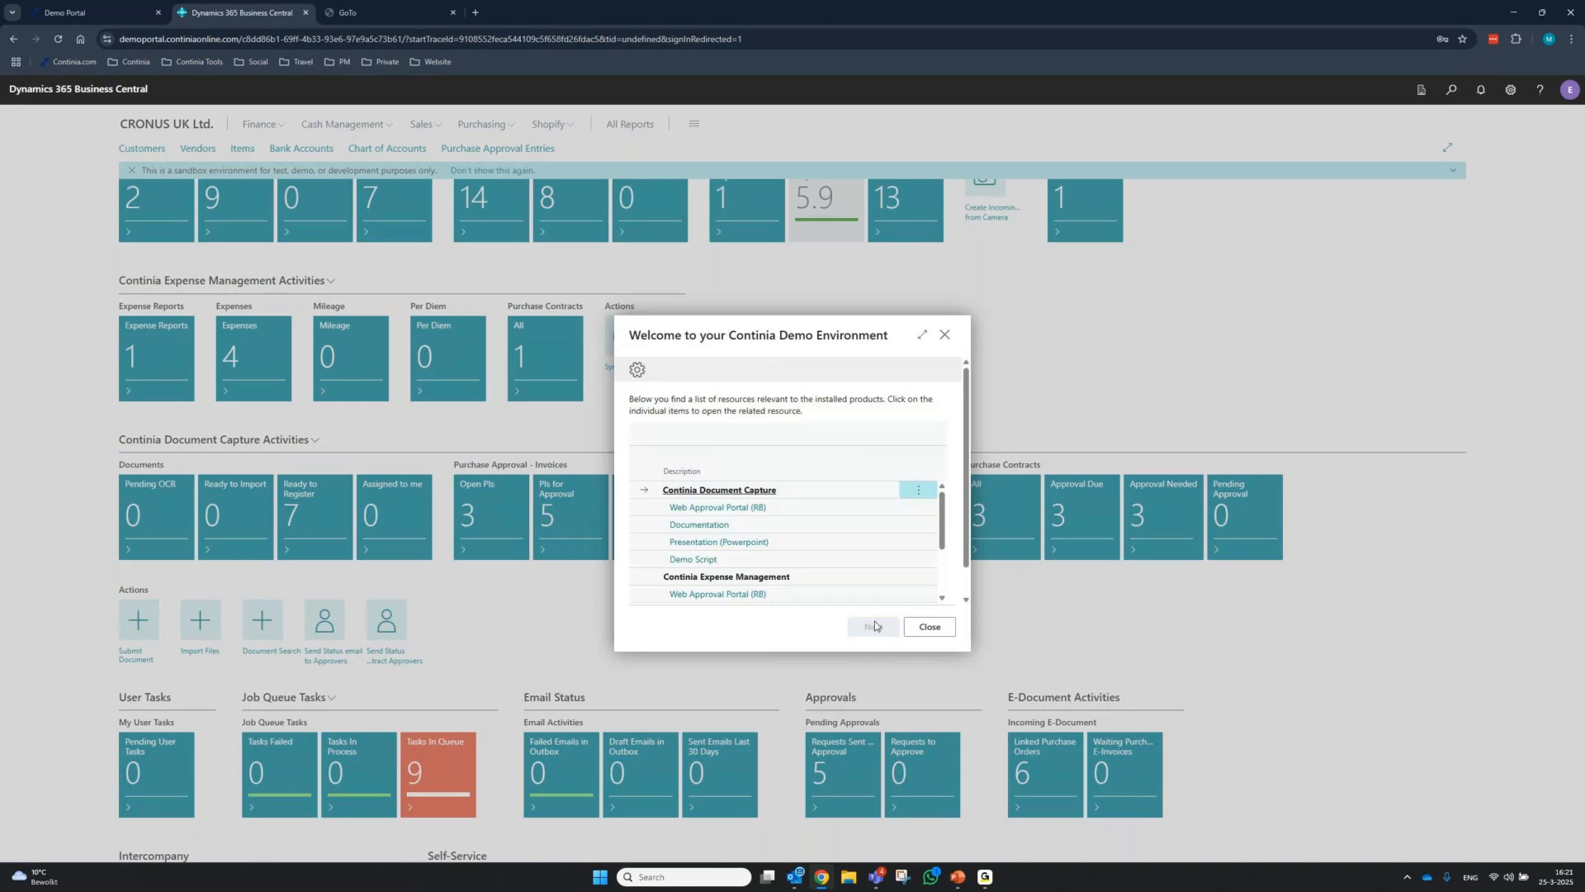
click(753, 515)
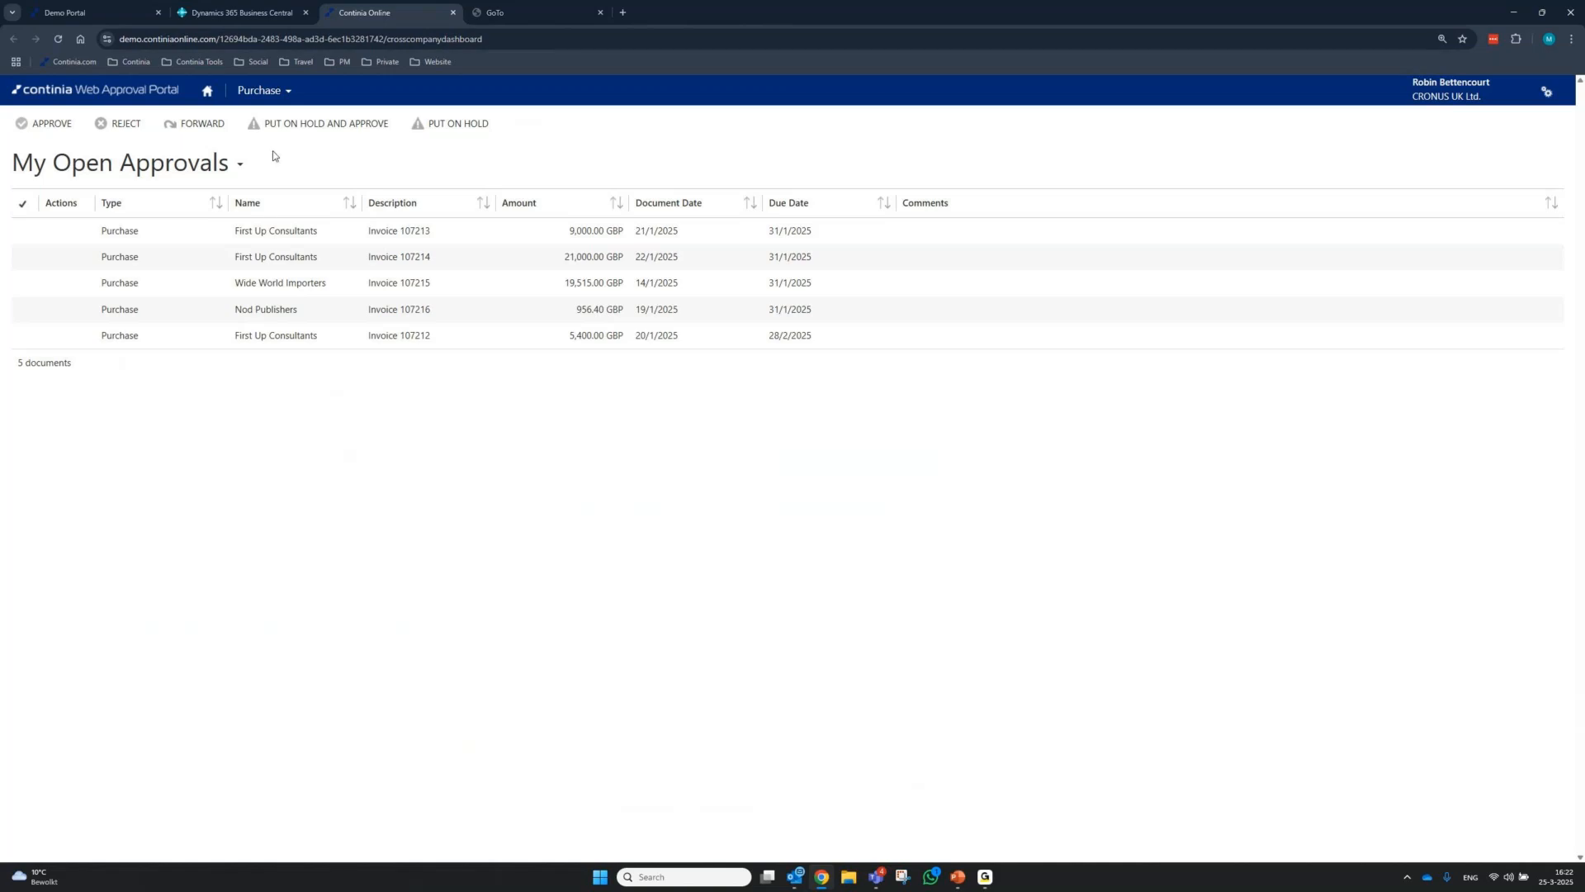
Look at the portal's Purchase menu and the out-of-office and regional settings, leaving everything unchanged
click(260, 90)
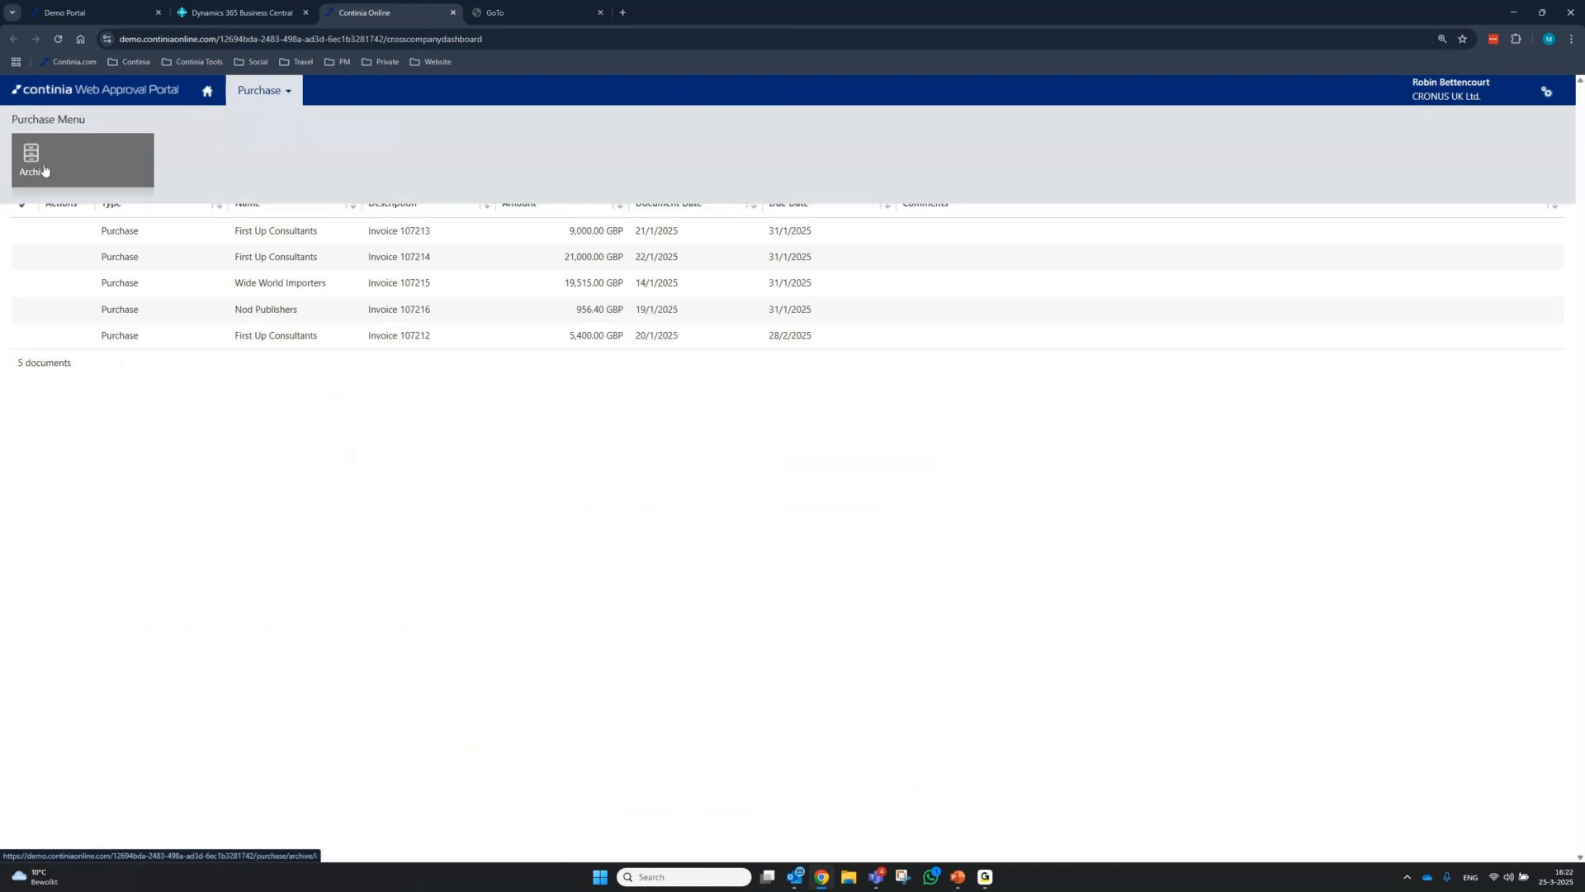
click(255, 92)
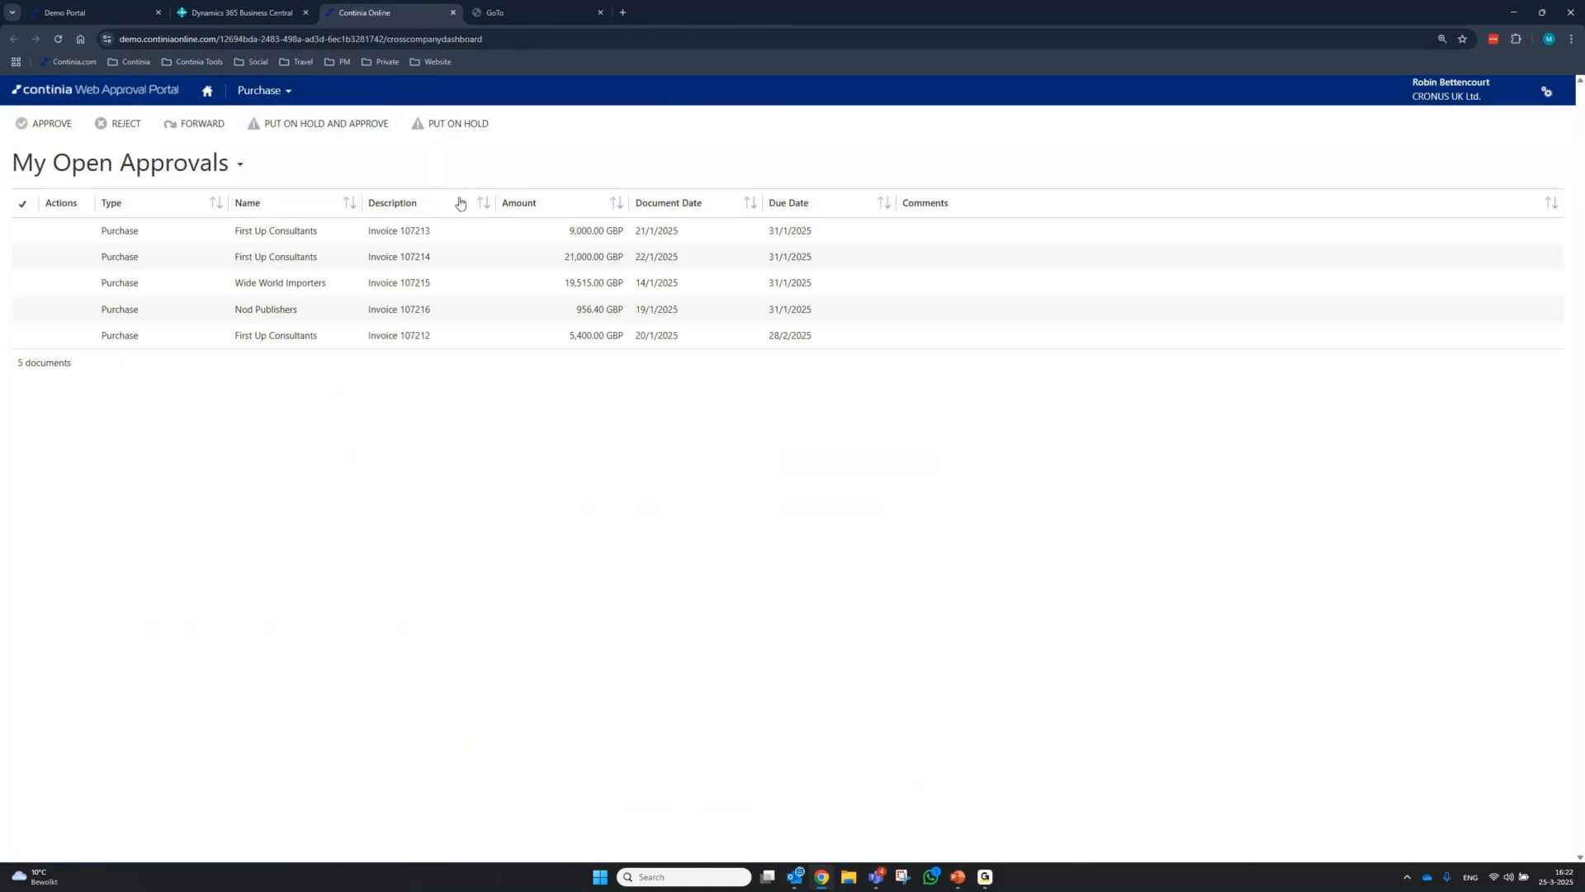
click(1543, 93)
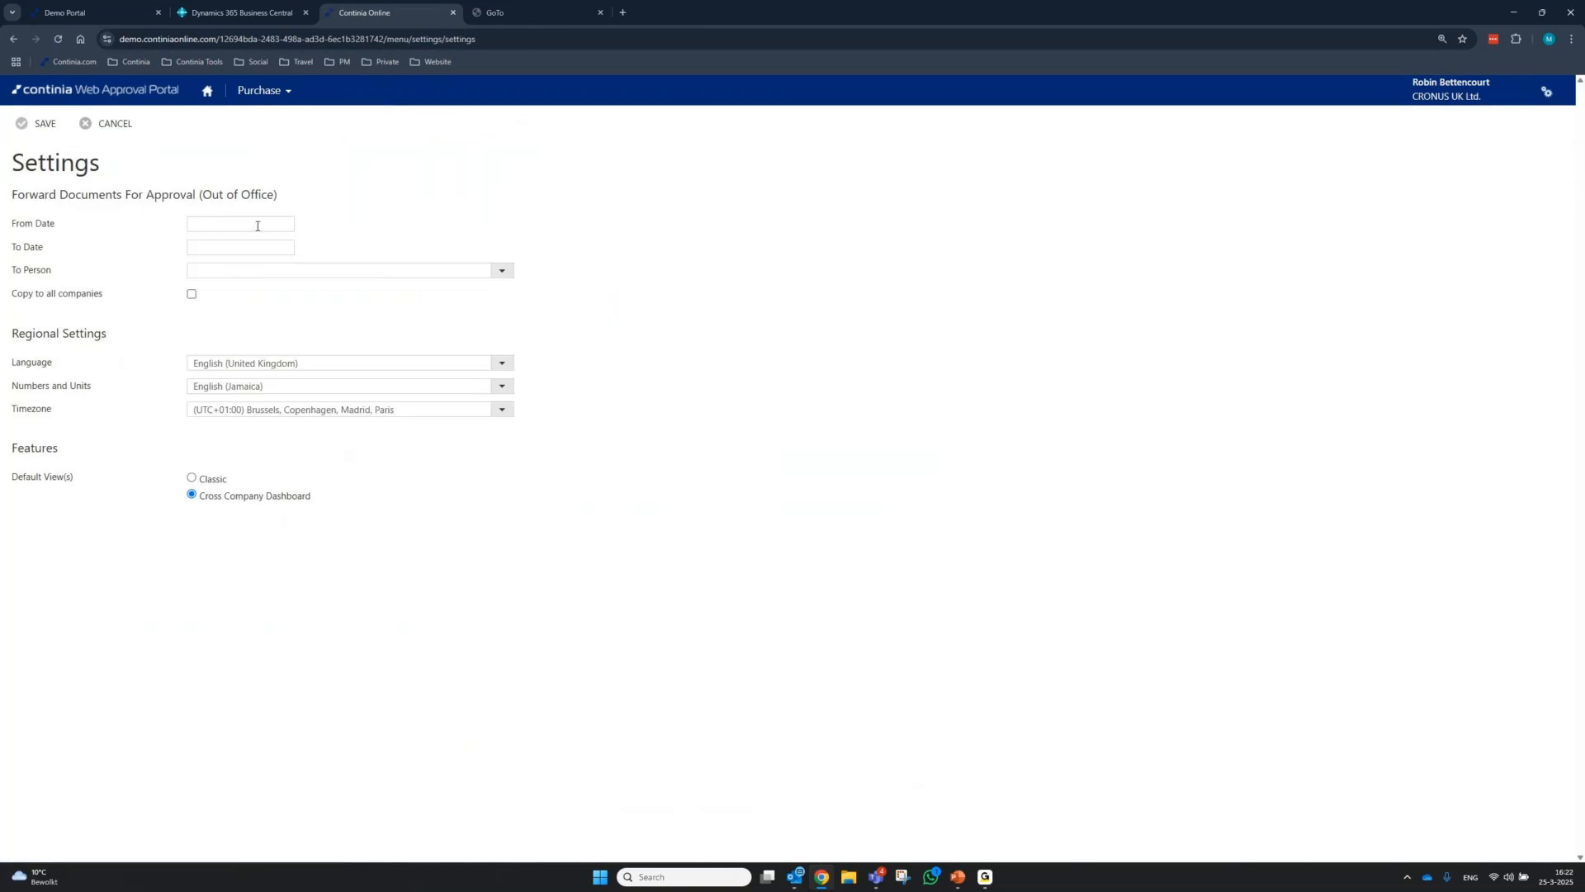
click(116, 125)
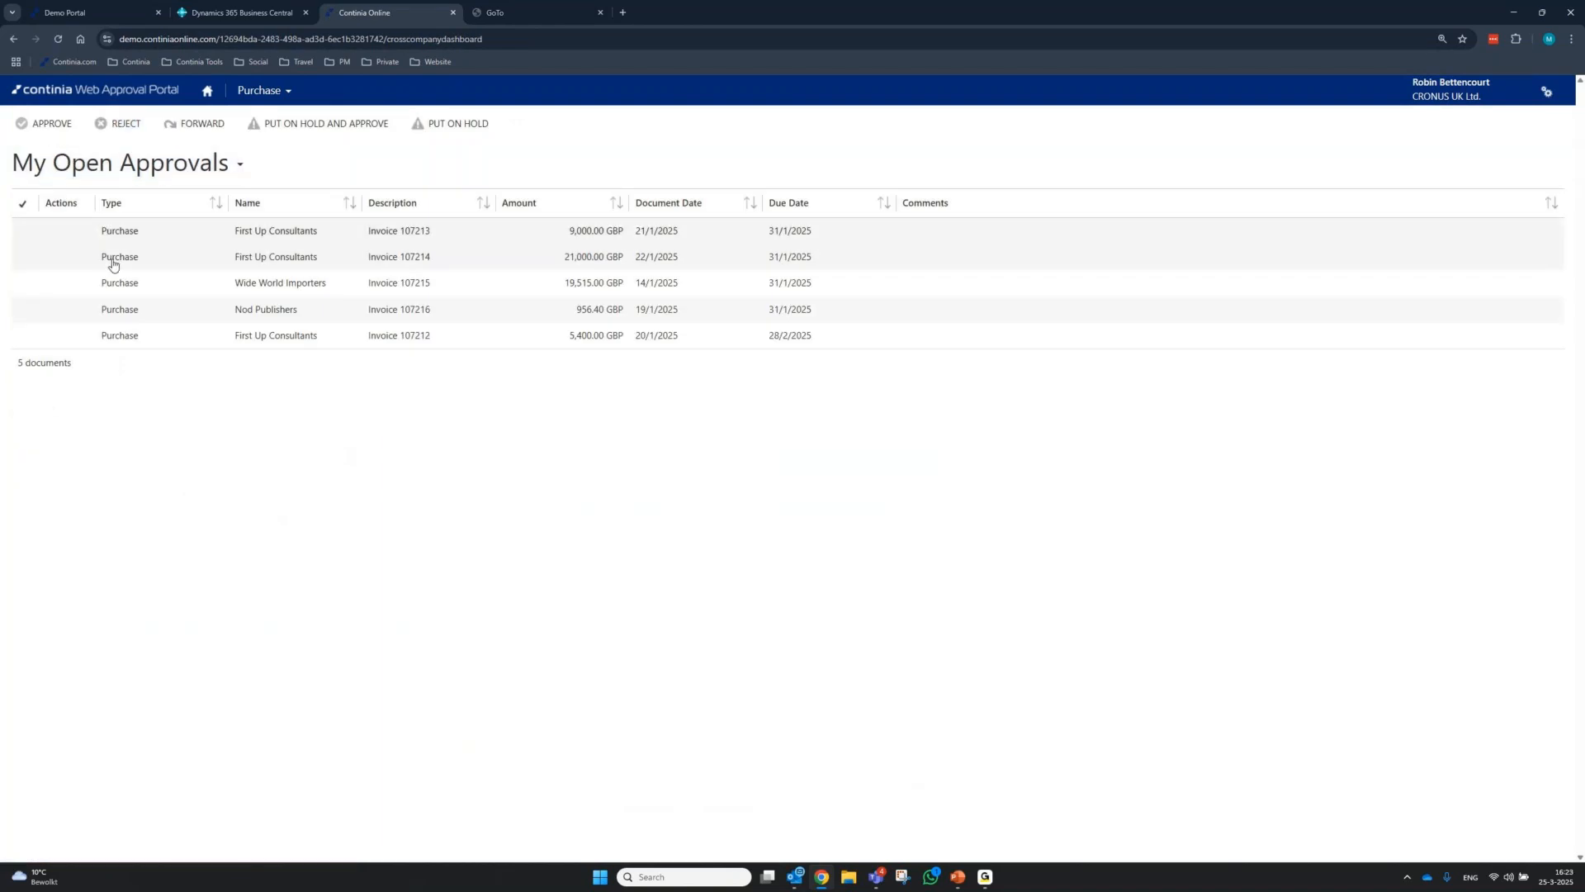
Review First Up Consultants invoice 107213 and its rejection options, and approve invoices 107213 and 107214
click(129, 232)
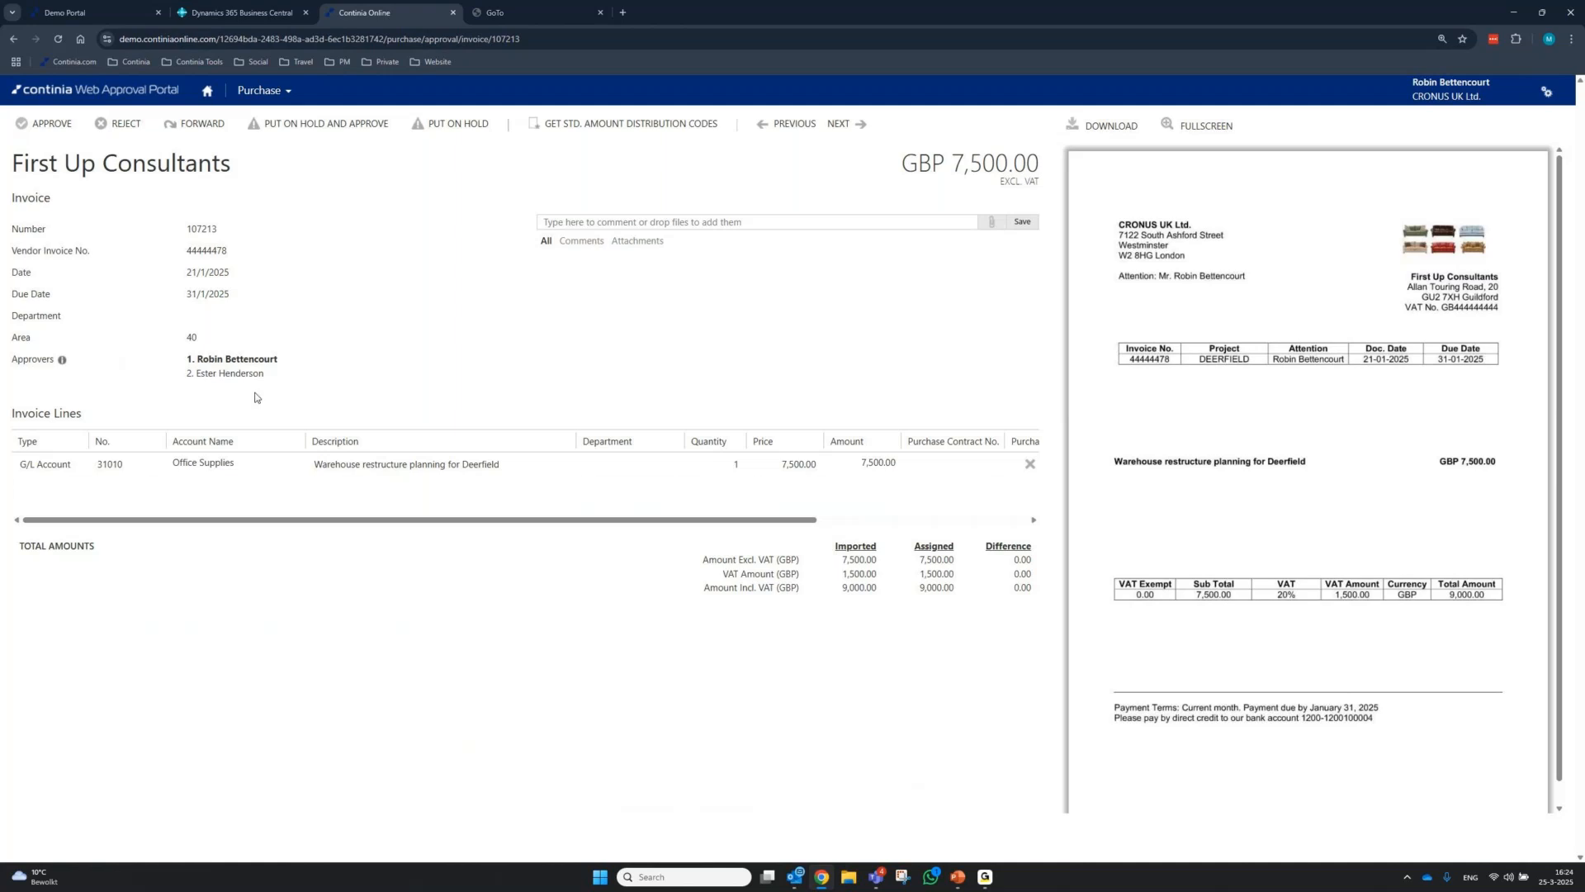
click(343, 477)
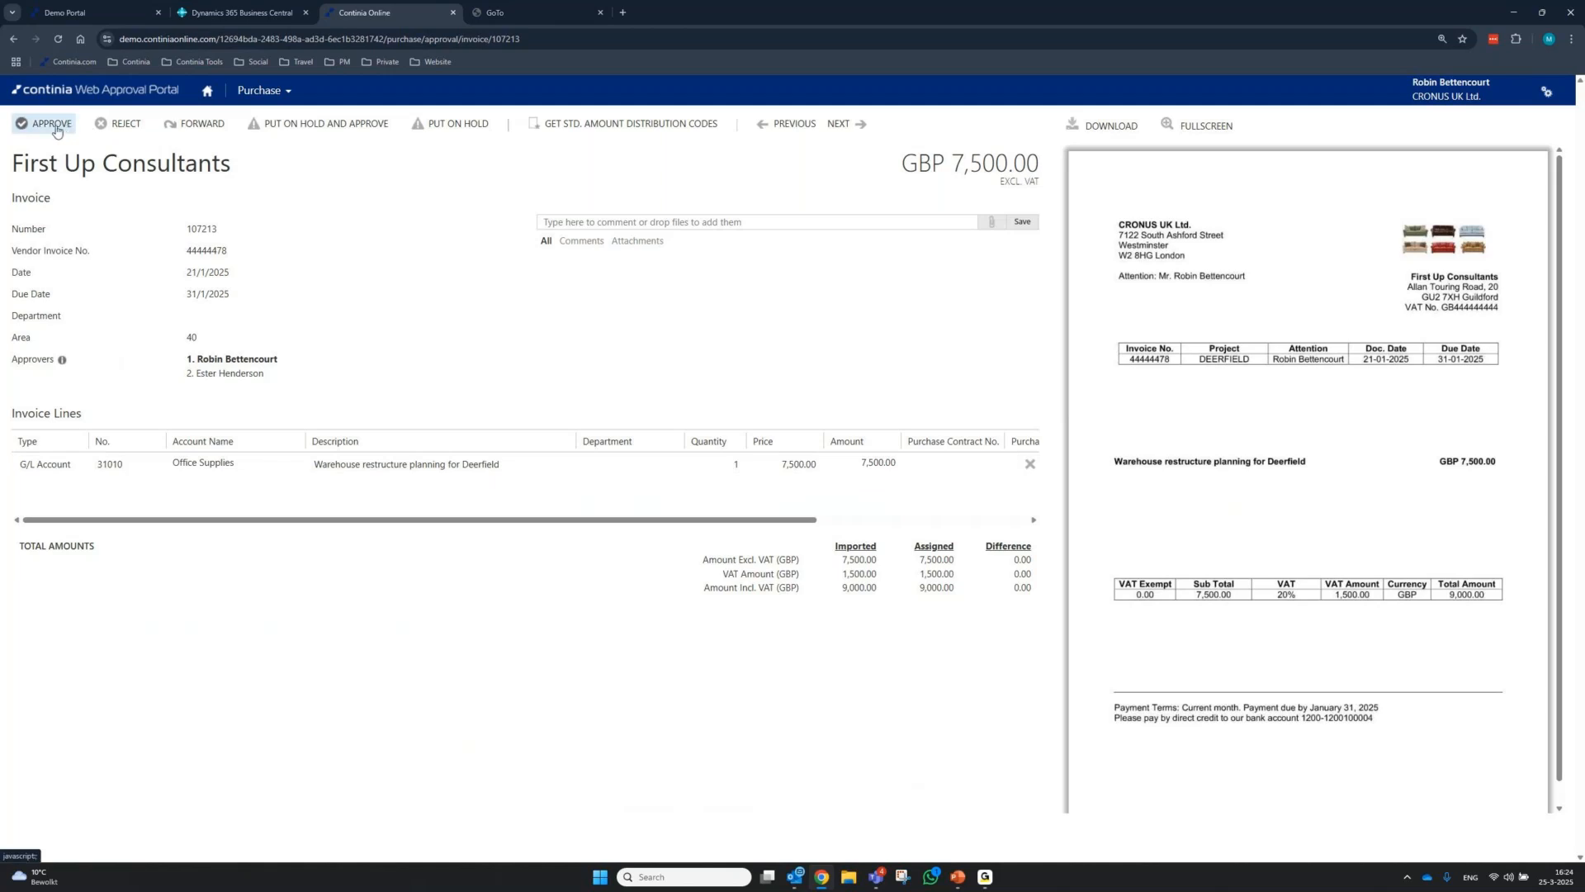
click(125, 125)
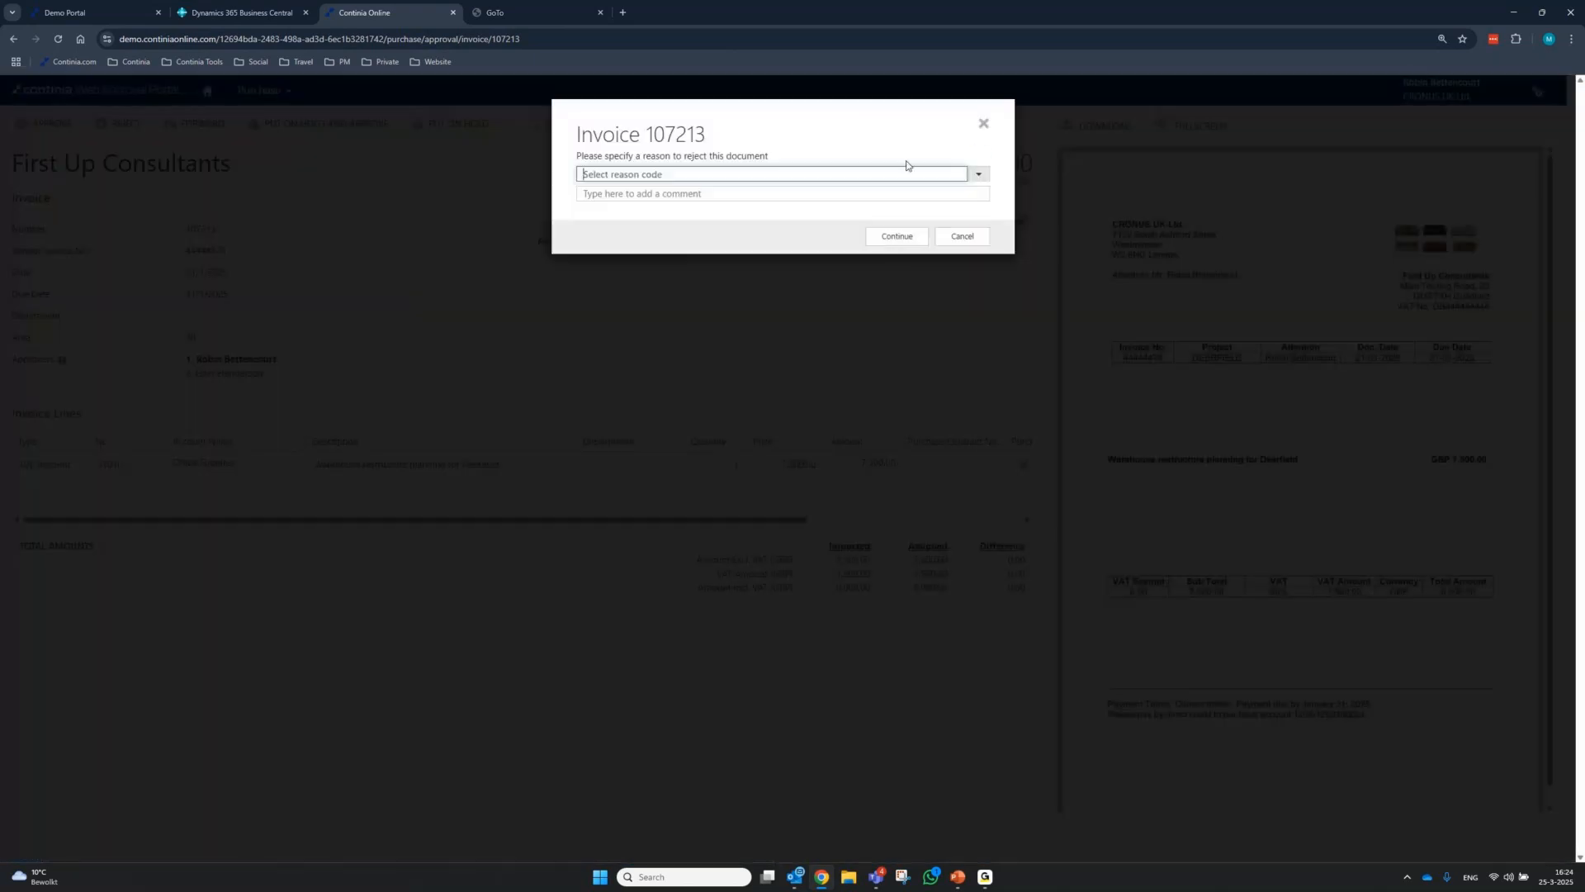
click(947, 239)
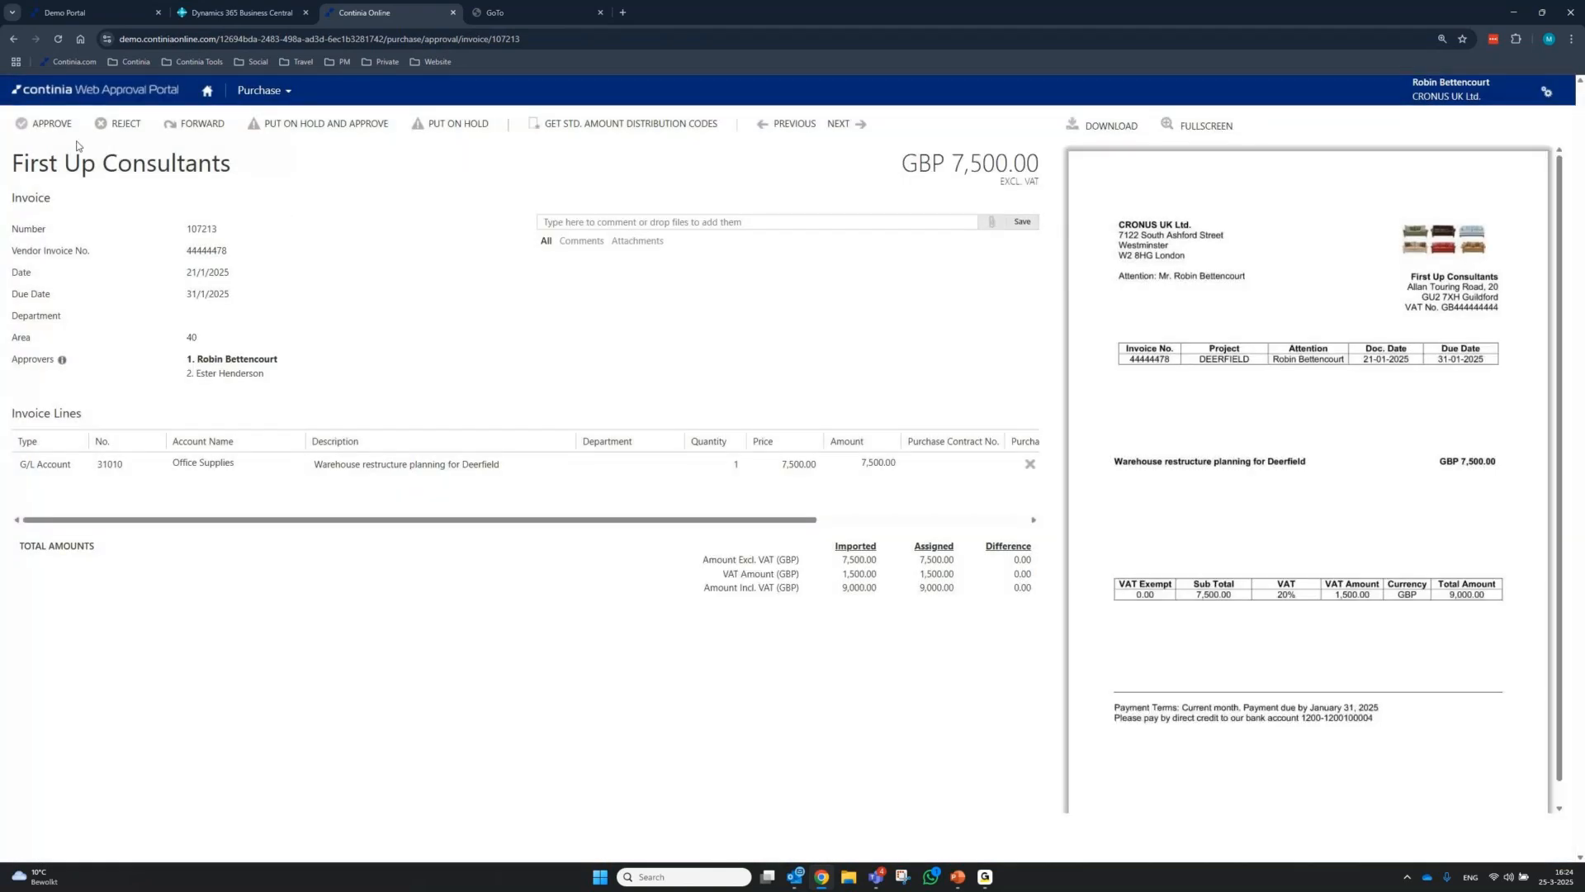
click(51, 124)
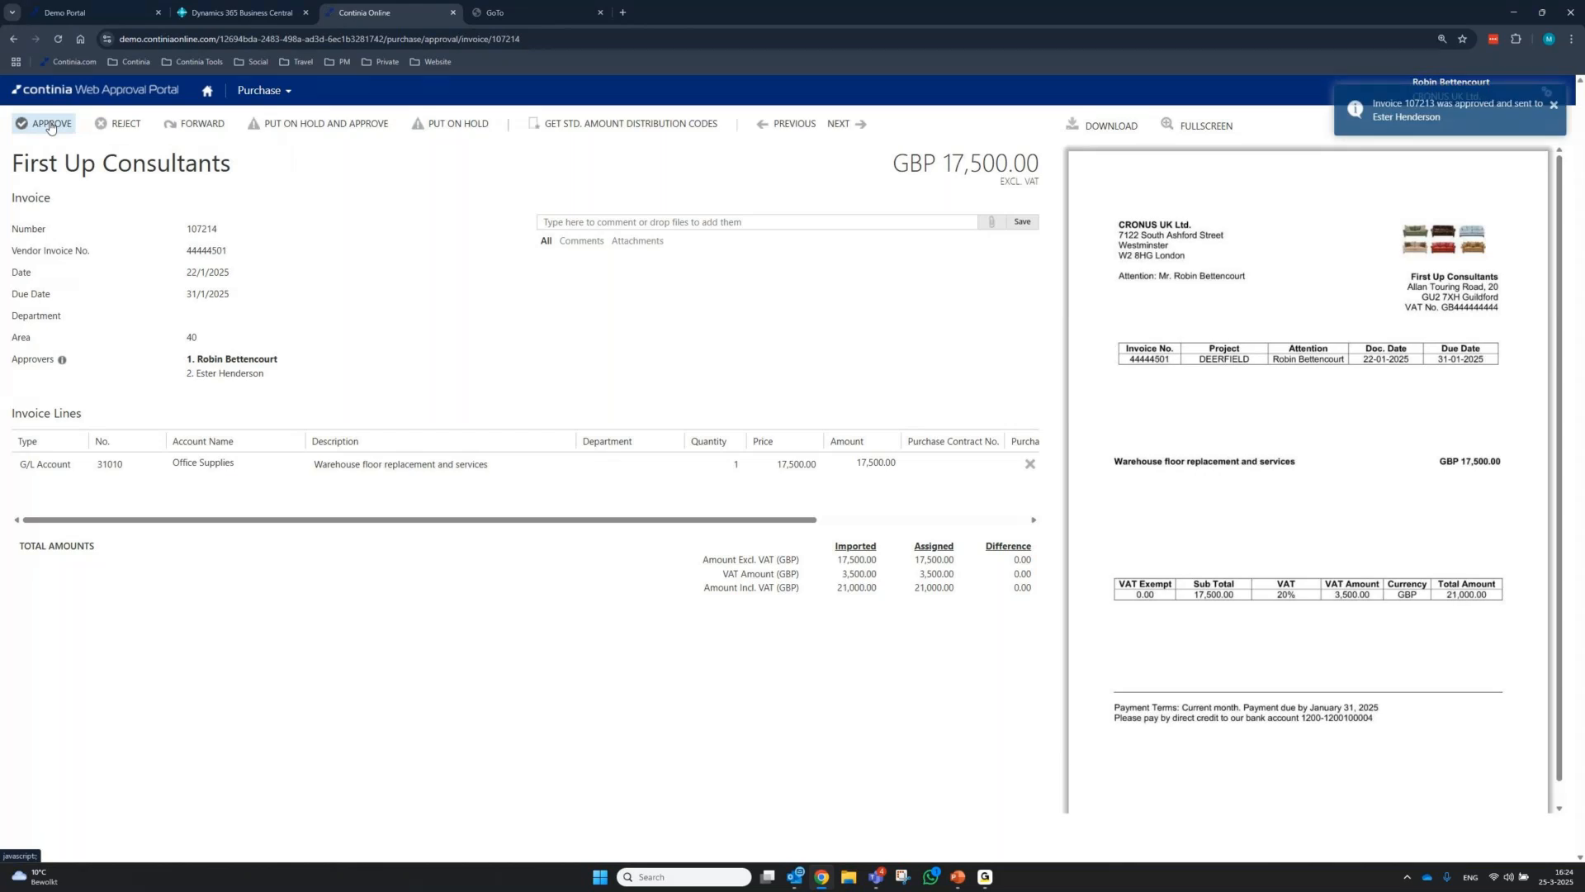
click(50, 125)
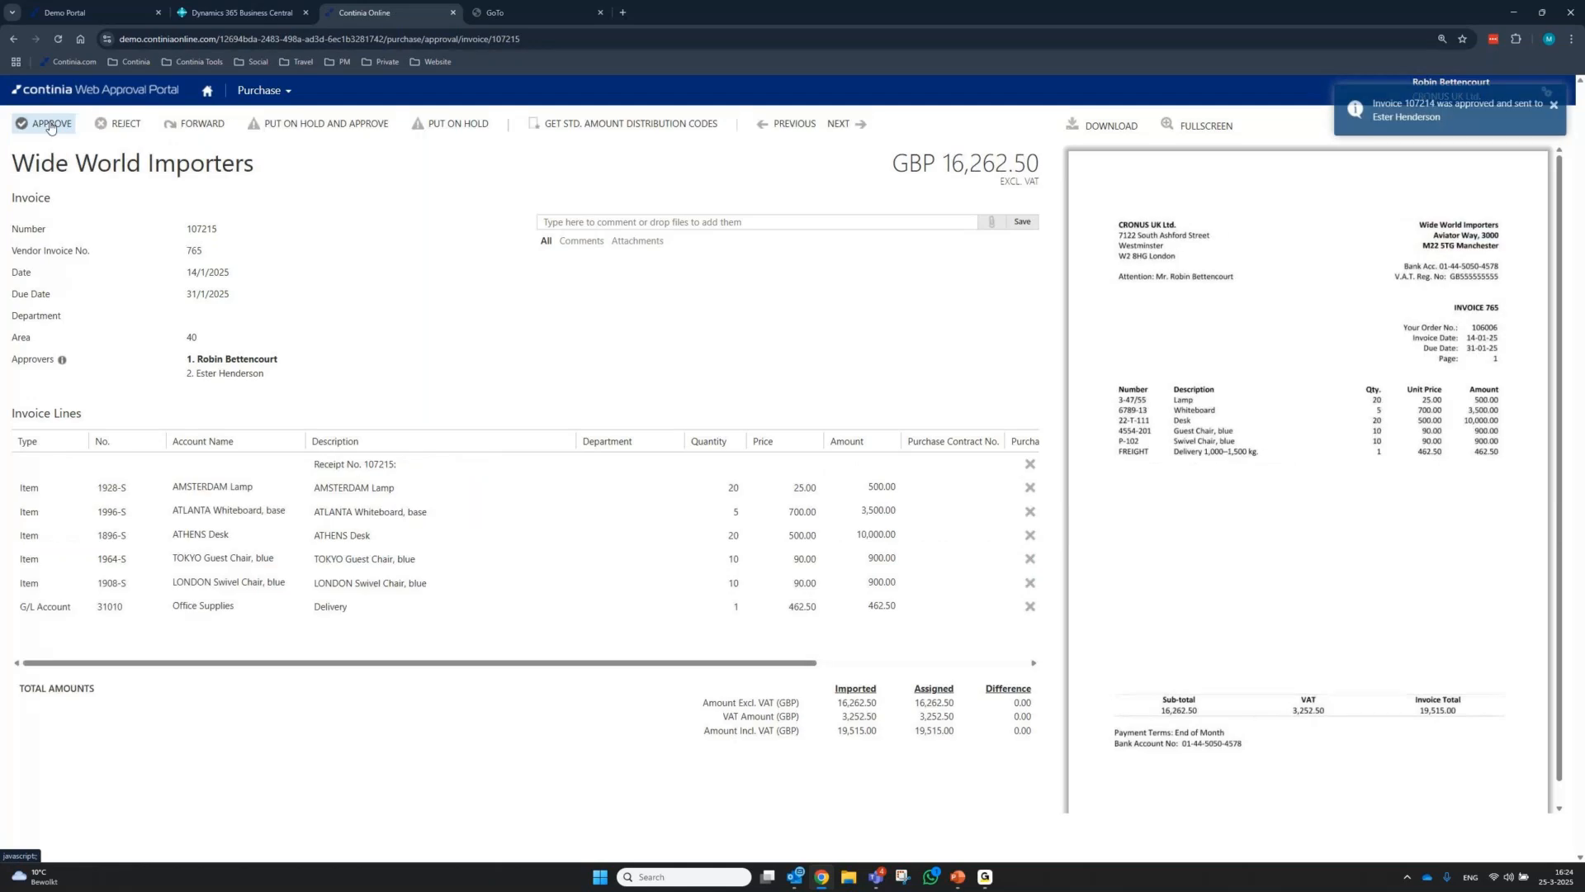
Add a comment to Wide World Importers invoice 107215 telling the next approver it was checked and is all good
click(625, 221)
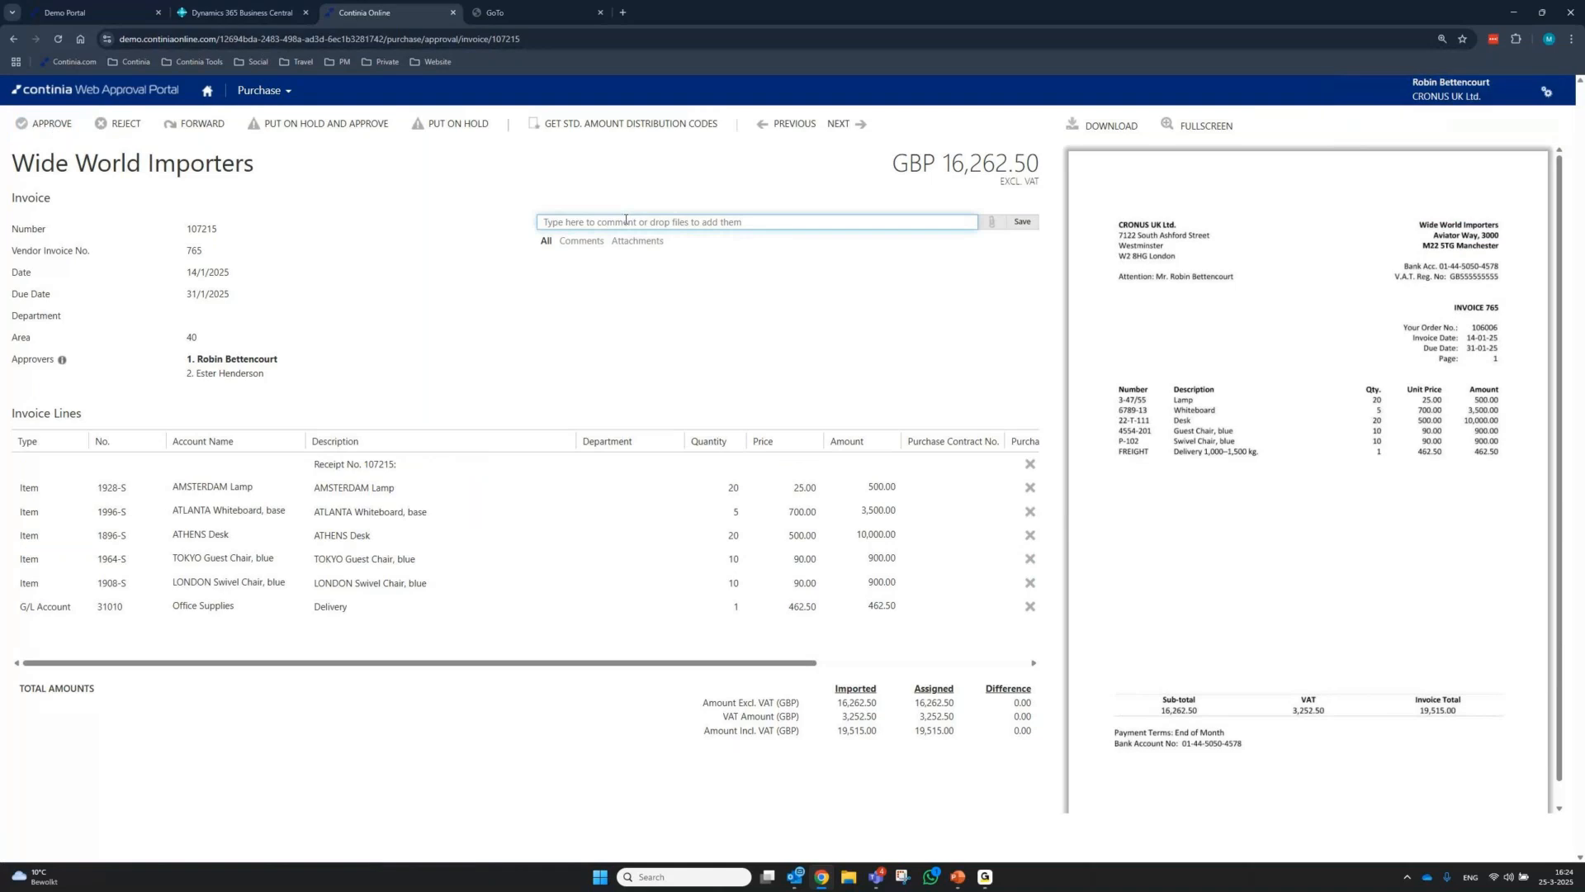
text(Ii exter, i checked and it is all goods)
key(Return)
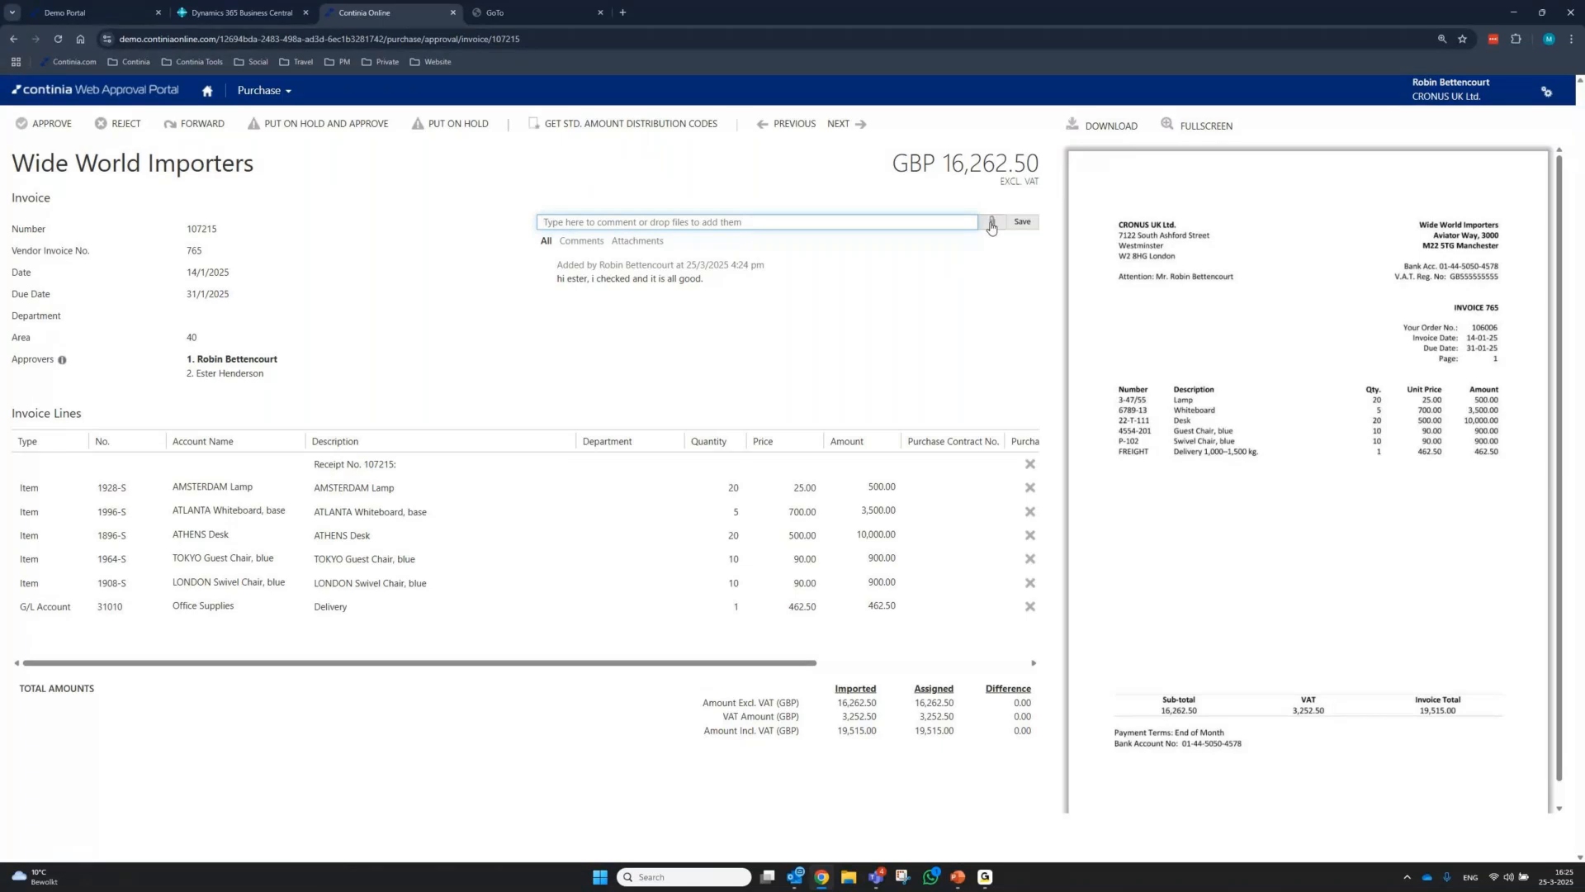
Check the forwarding options without forwarding, and approve invoice 107215 and the remaining open invoices 107216 and 107212
click(187, 131)
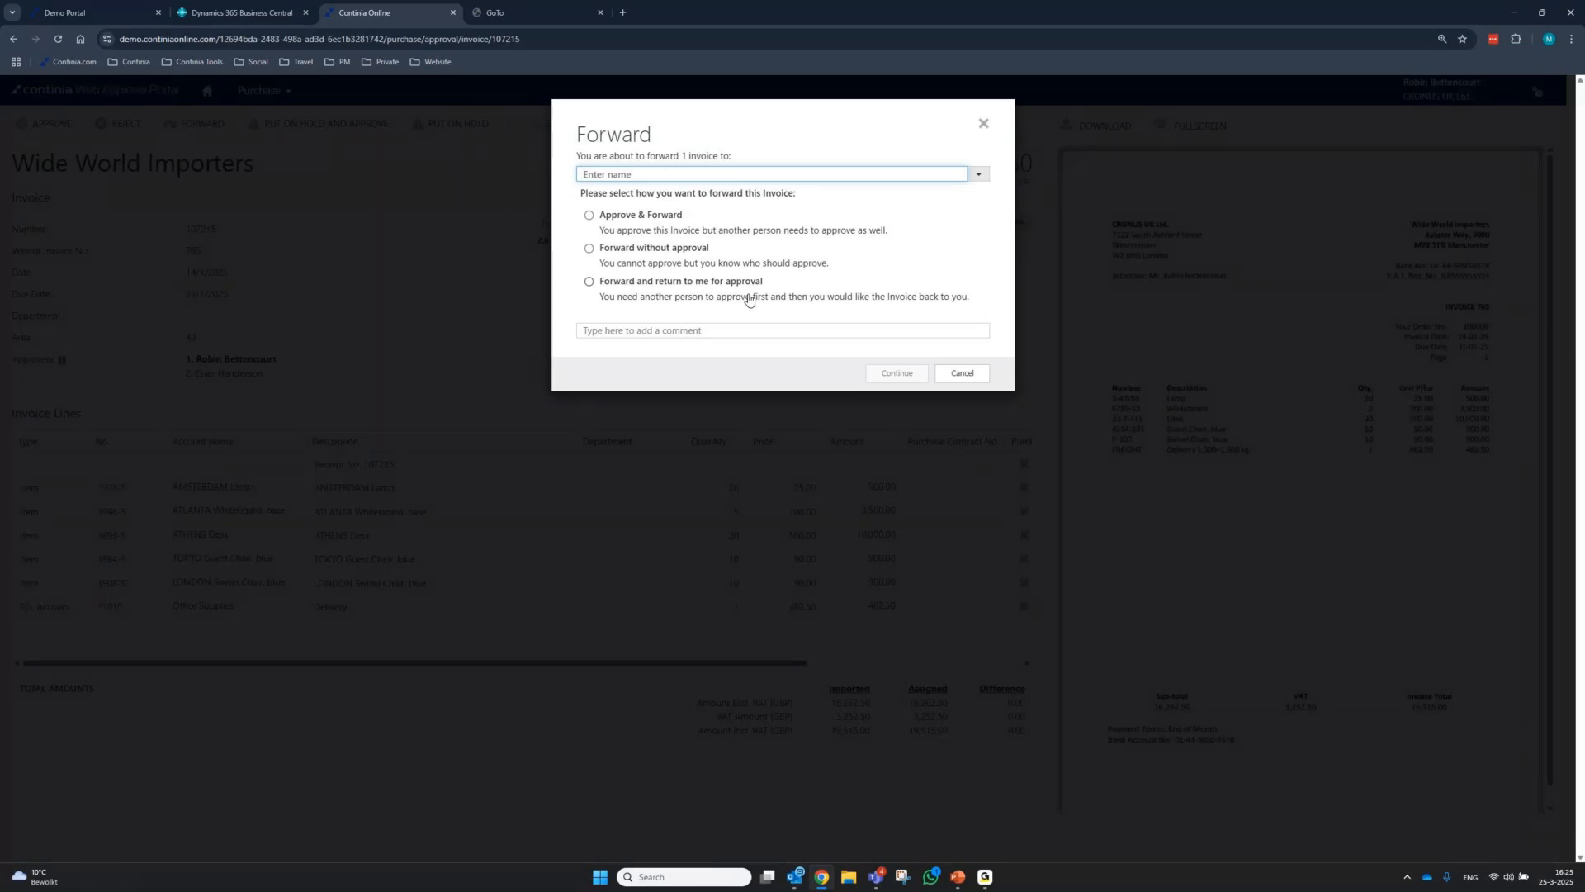
click(961, 373)
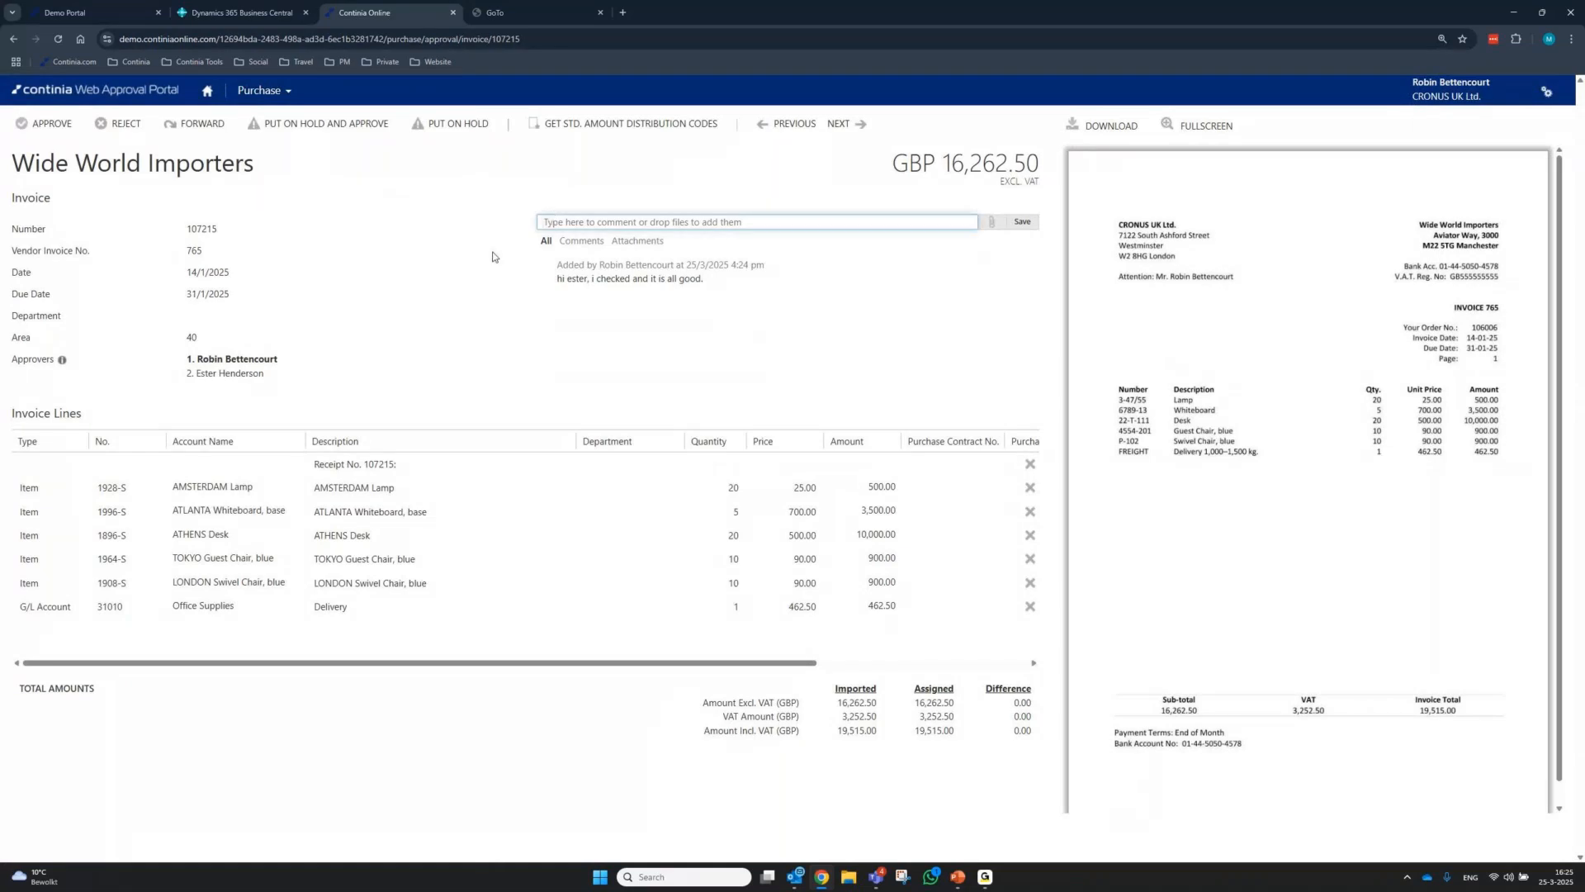
click(48, 125)
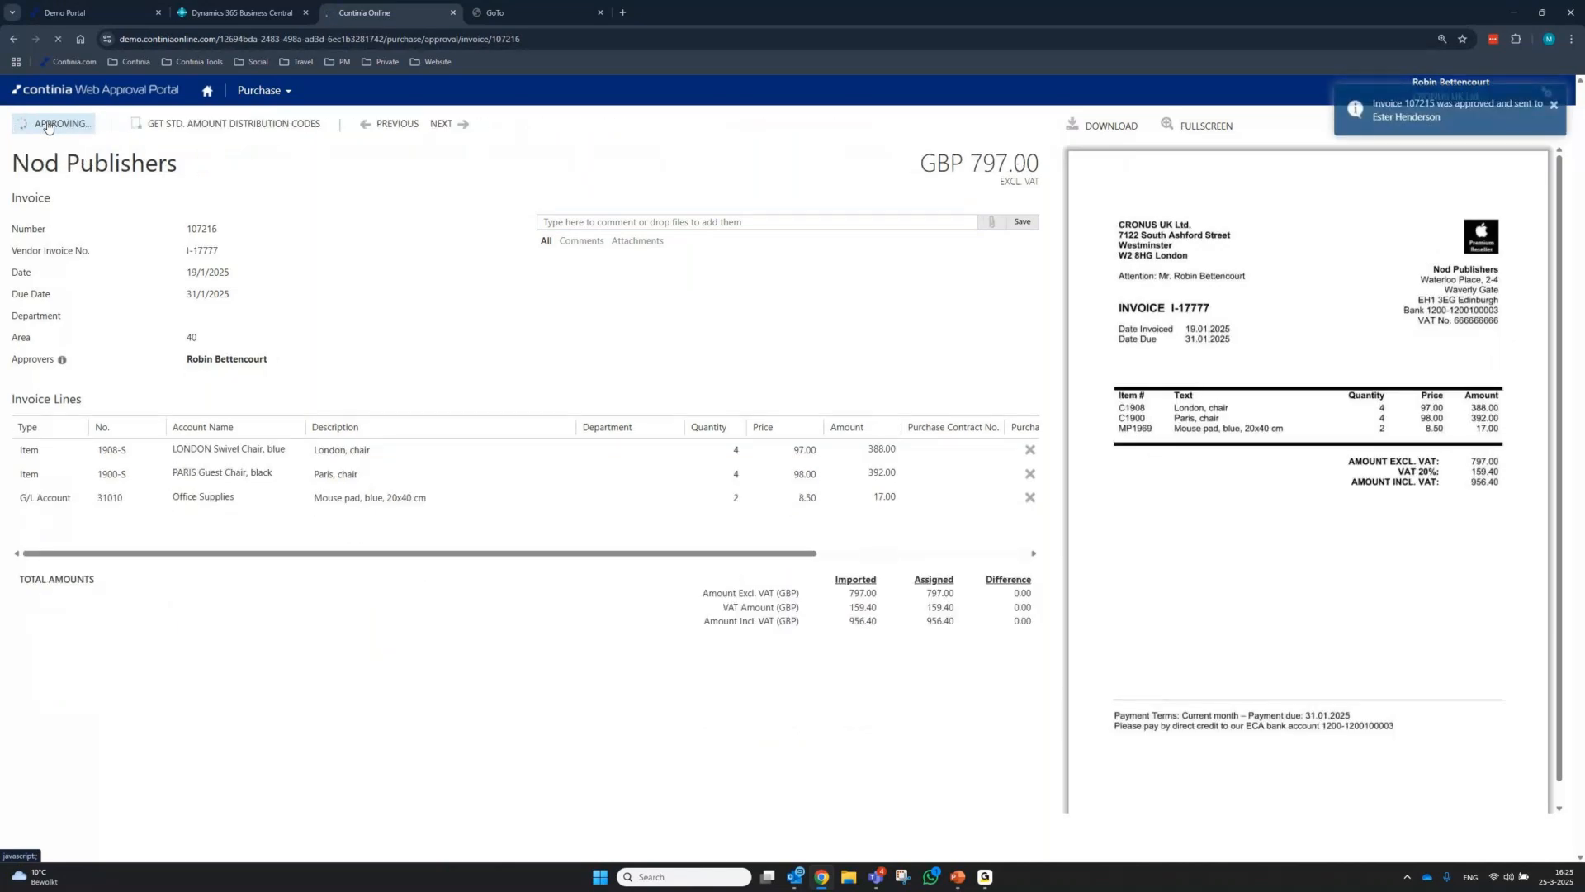
click(48, 125)
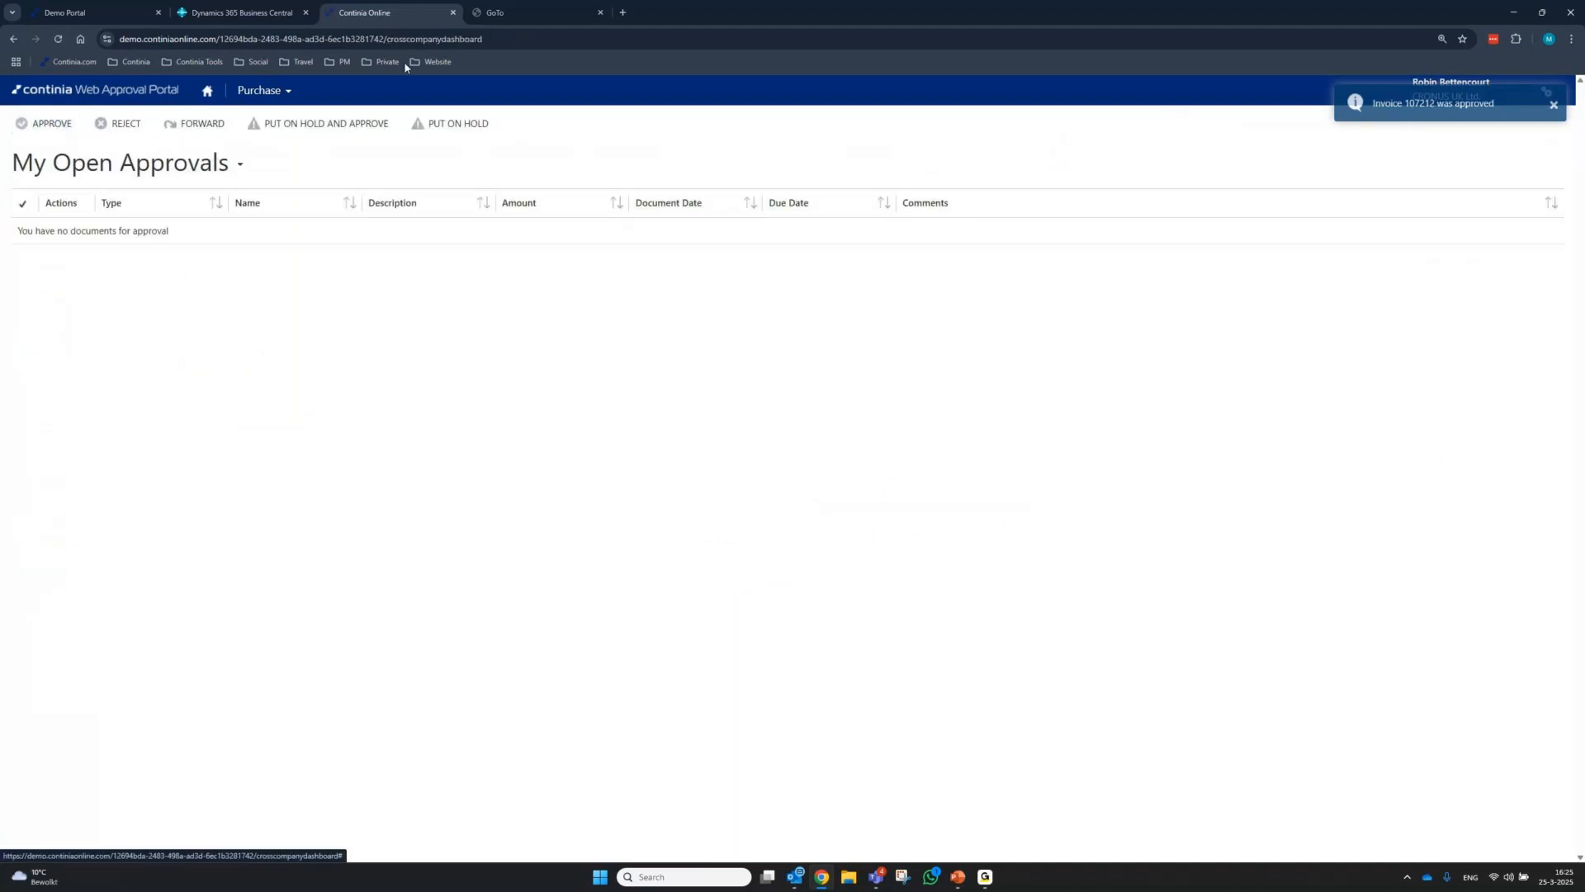
Close the approval portal and open the Purchase Approval Entries in Business Central with a wider document preview
click(453, 12)
key(Escape)
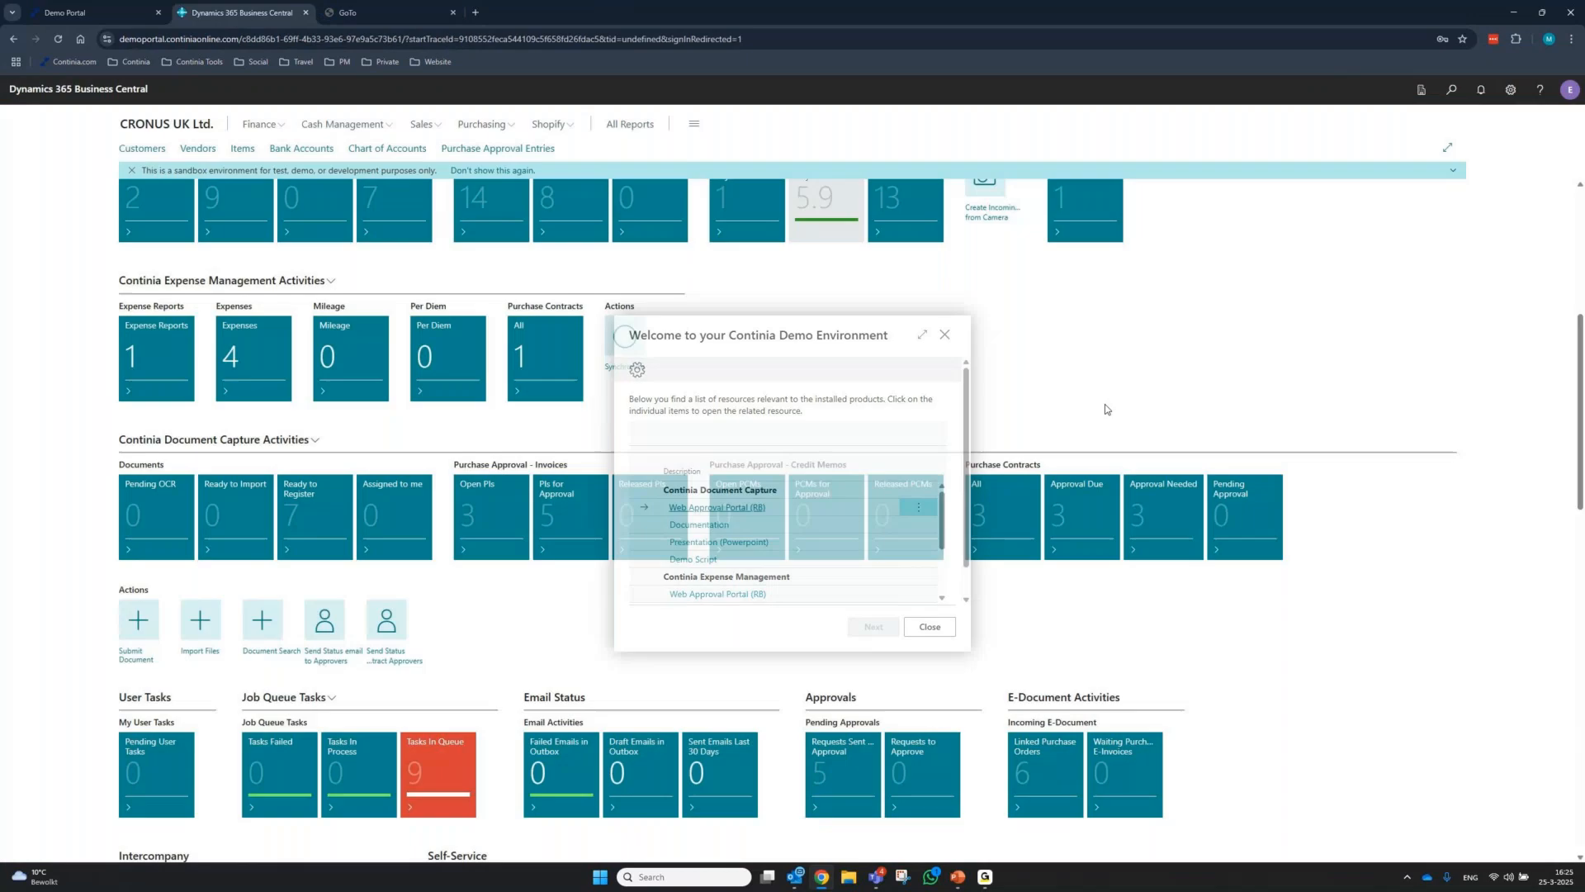
scroll(1078, 385, up, 3)
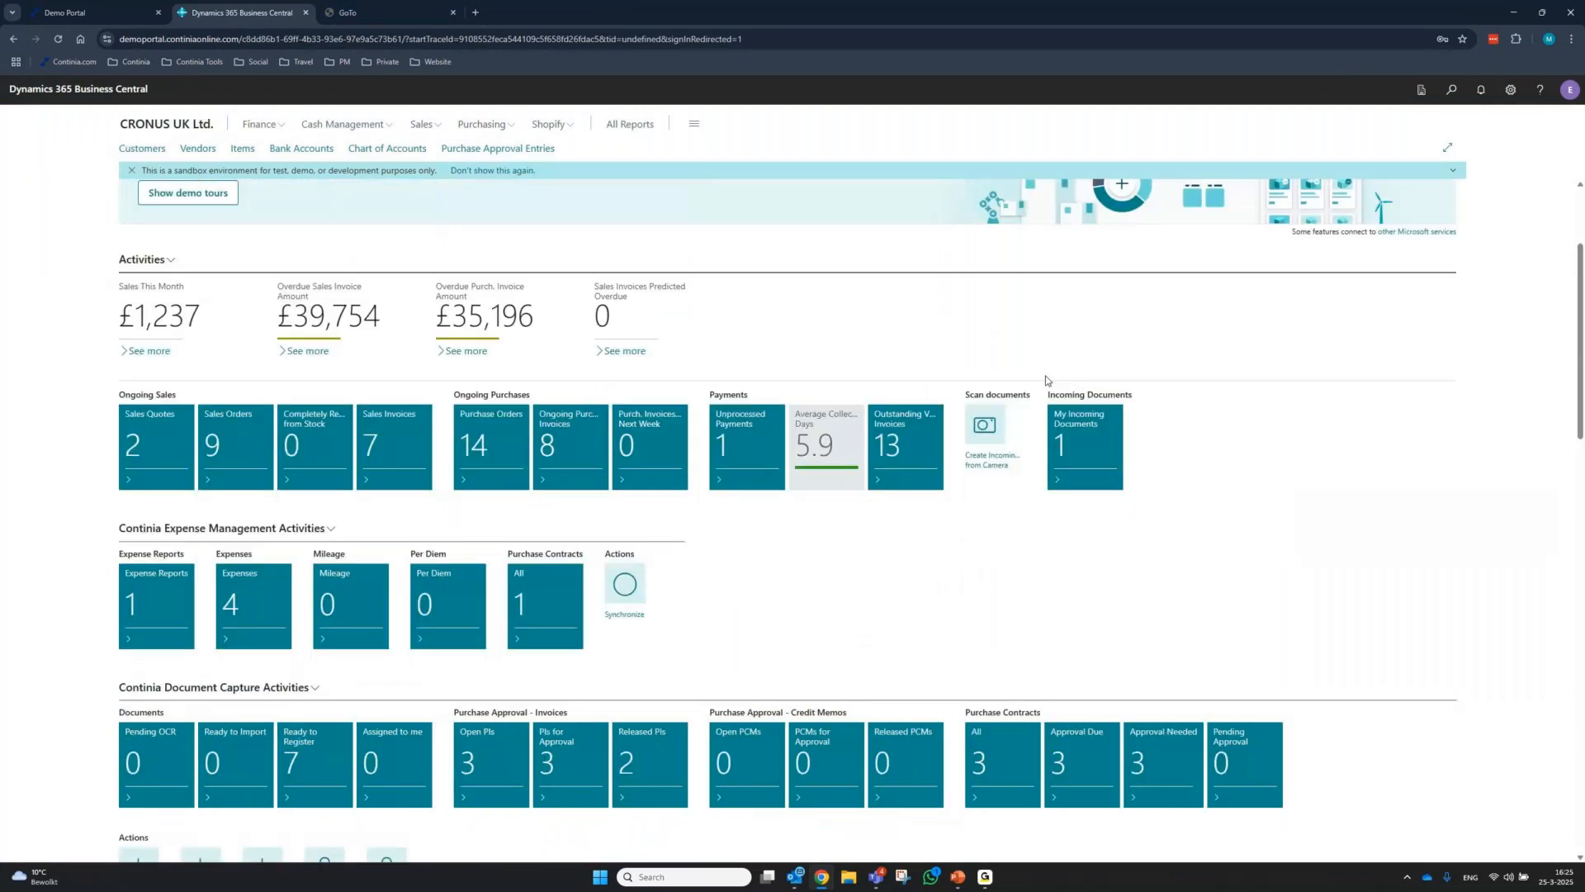
click(552, 148)
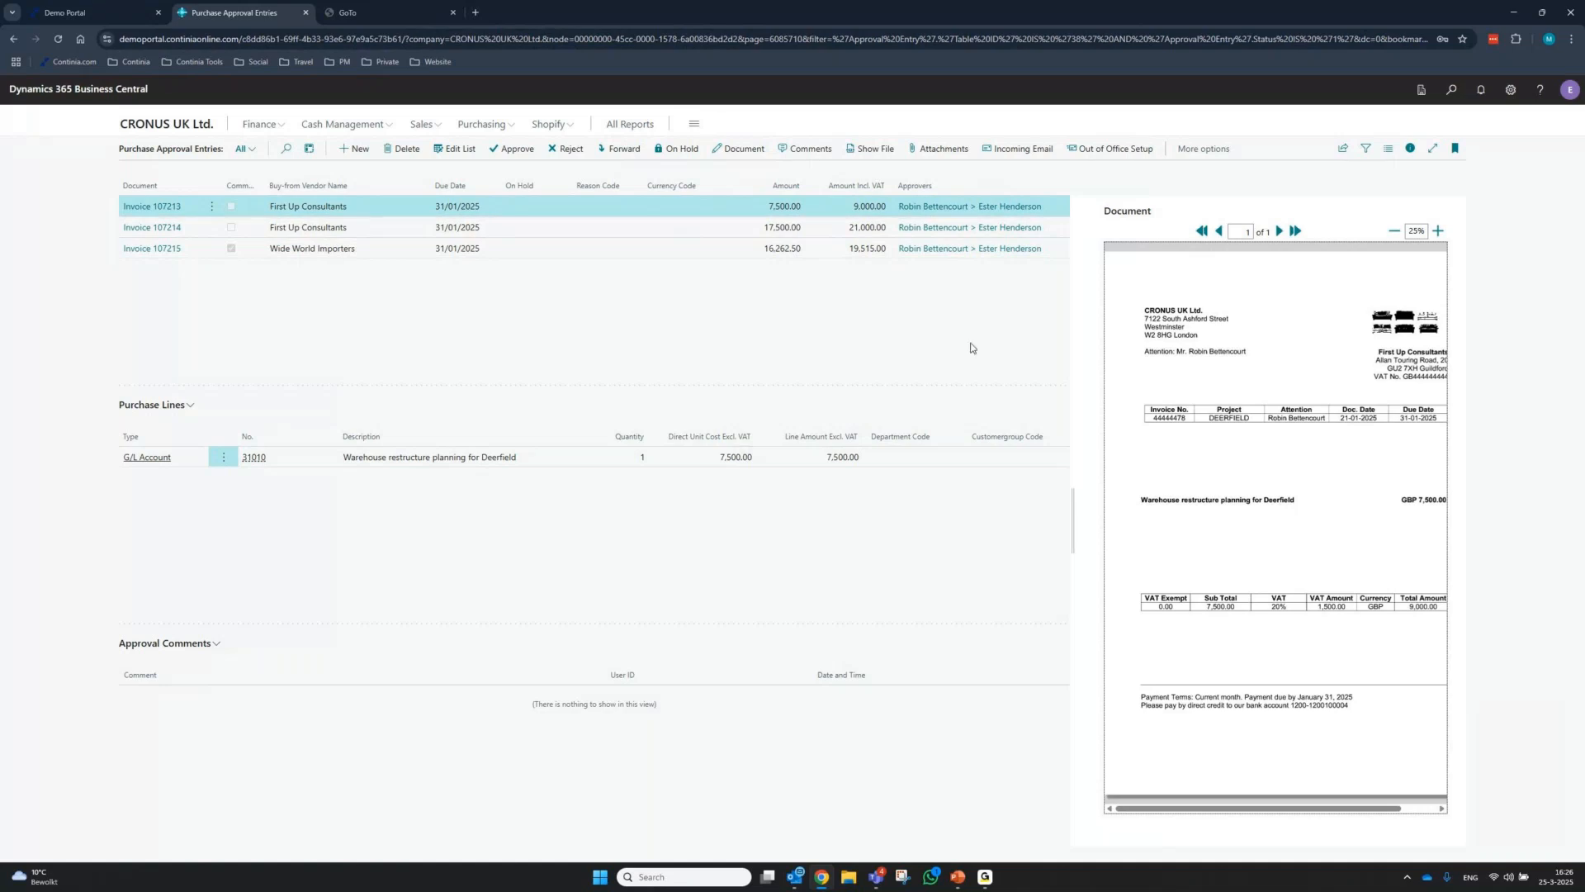
drag(1073, 528, 989, 532)
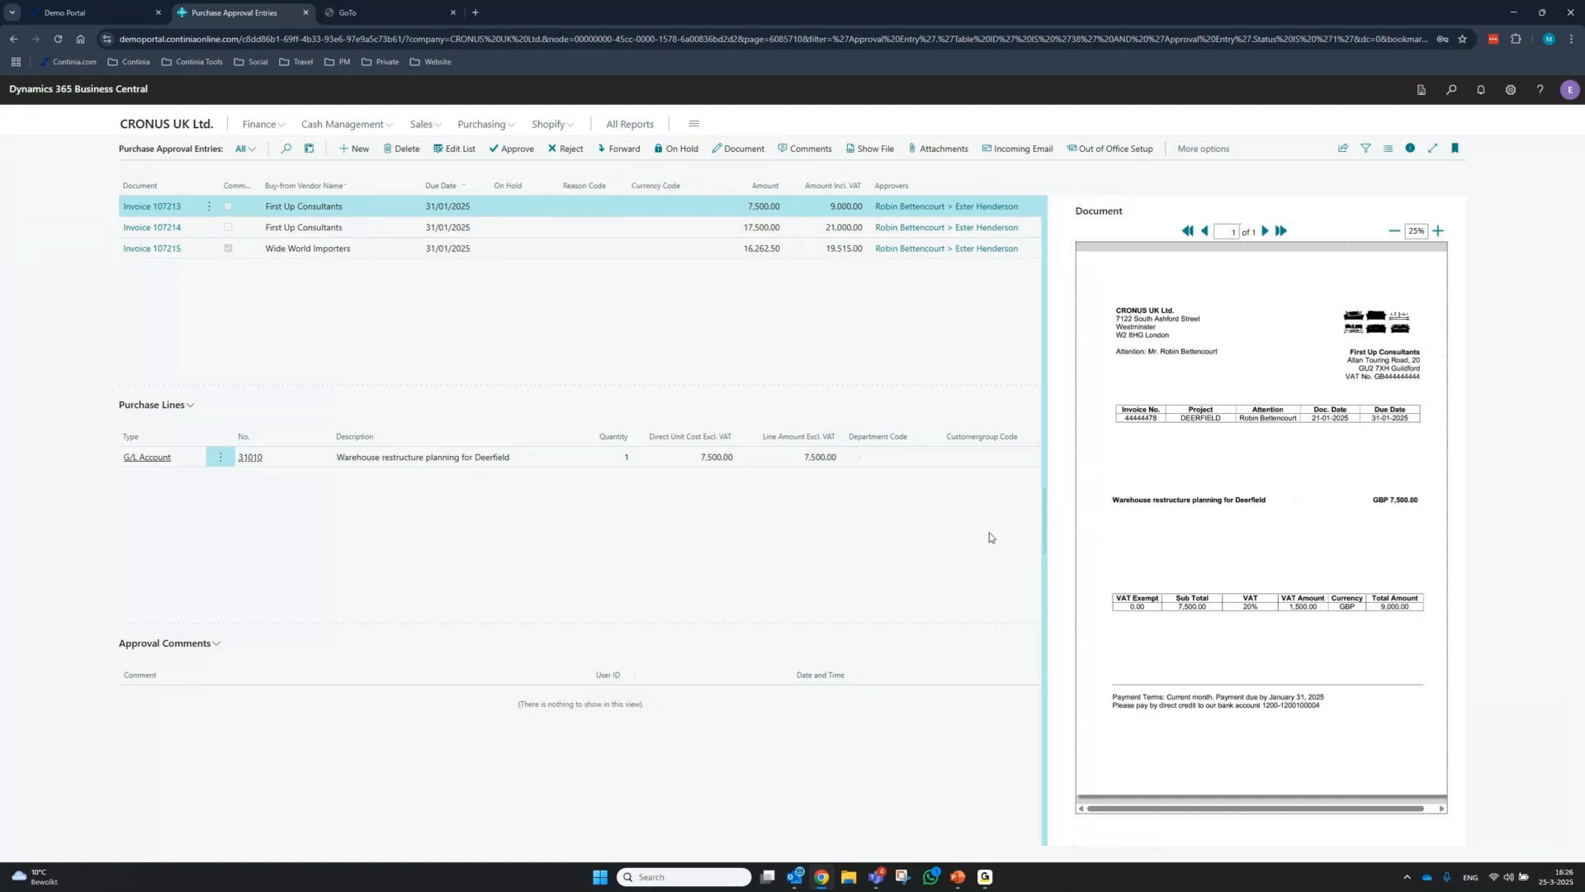
Approve the purchase approval entries for invoices 107213, 107215 and 107214 as second approver
click(512, 150)
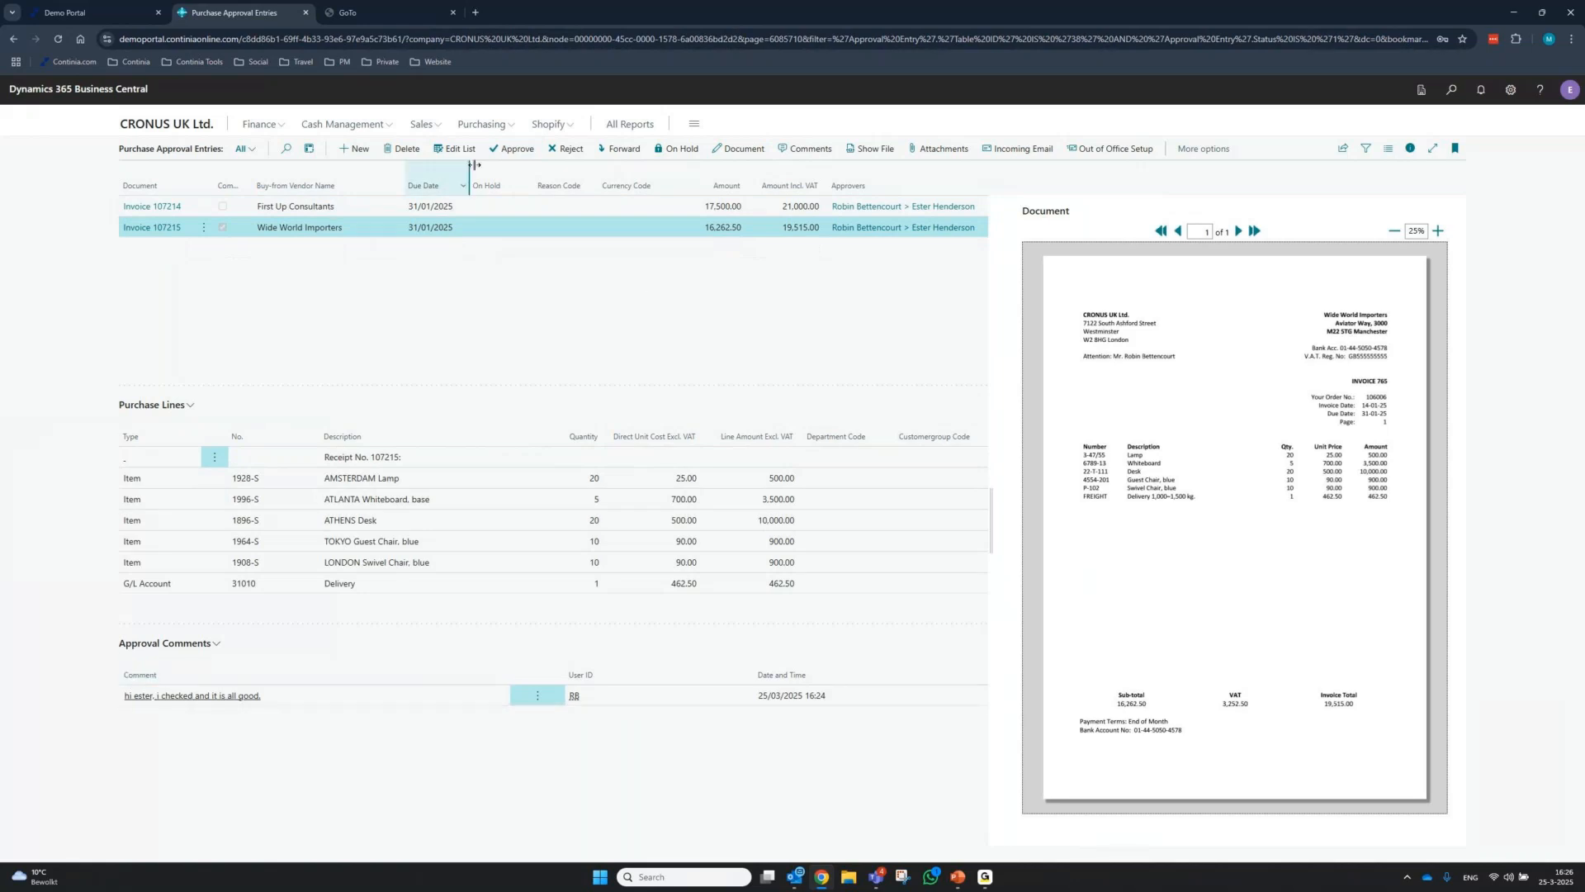
click(516, 152)
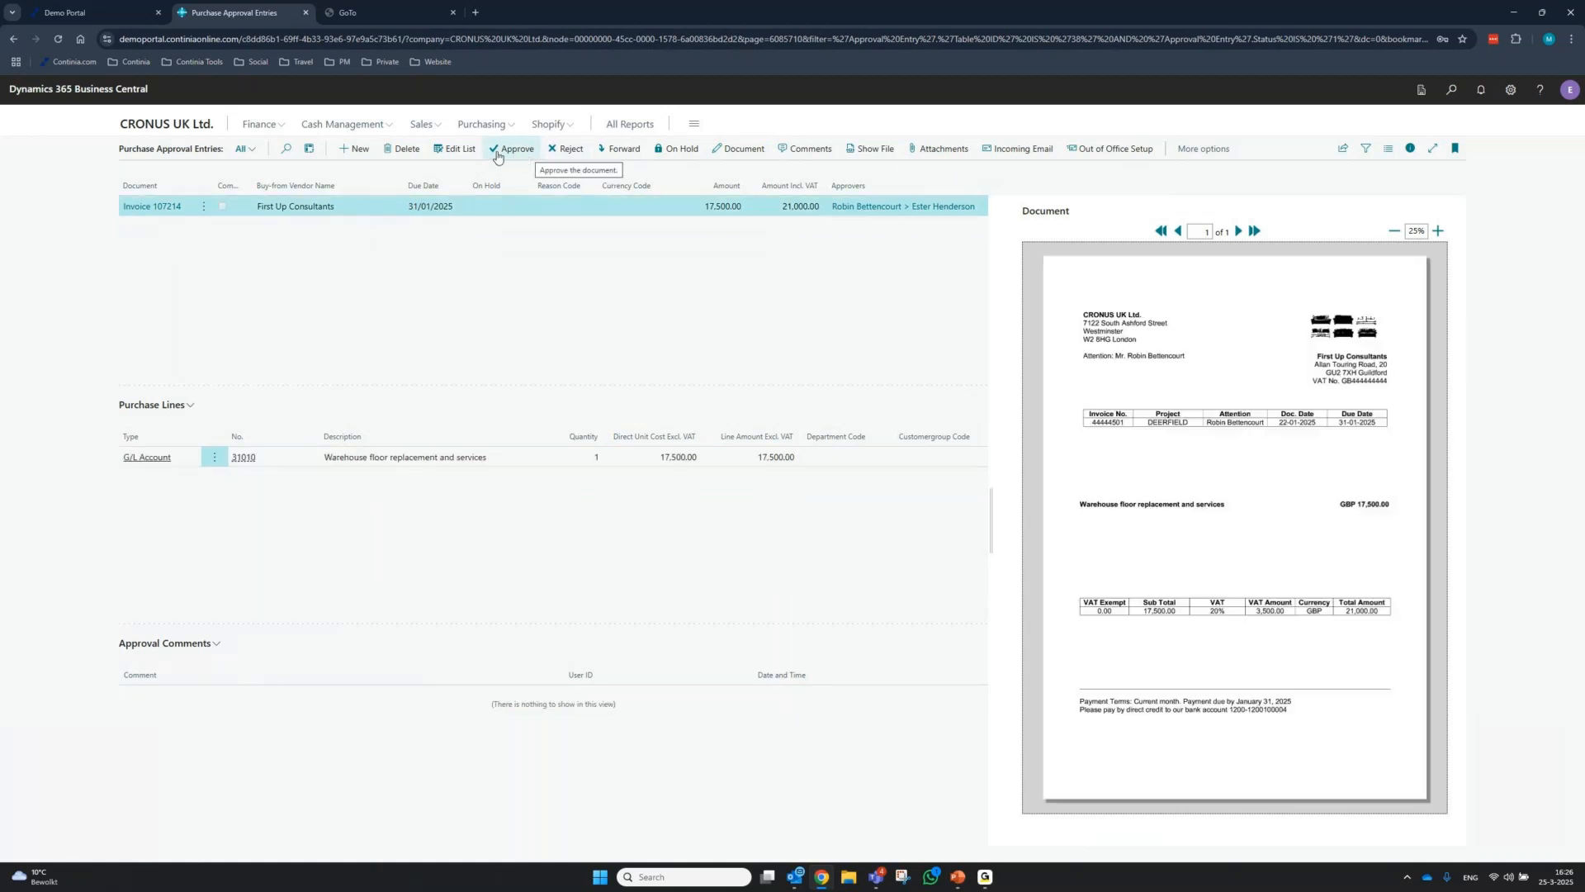
click(508, 152)
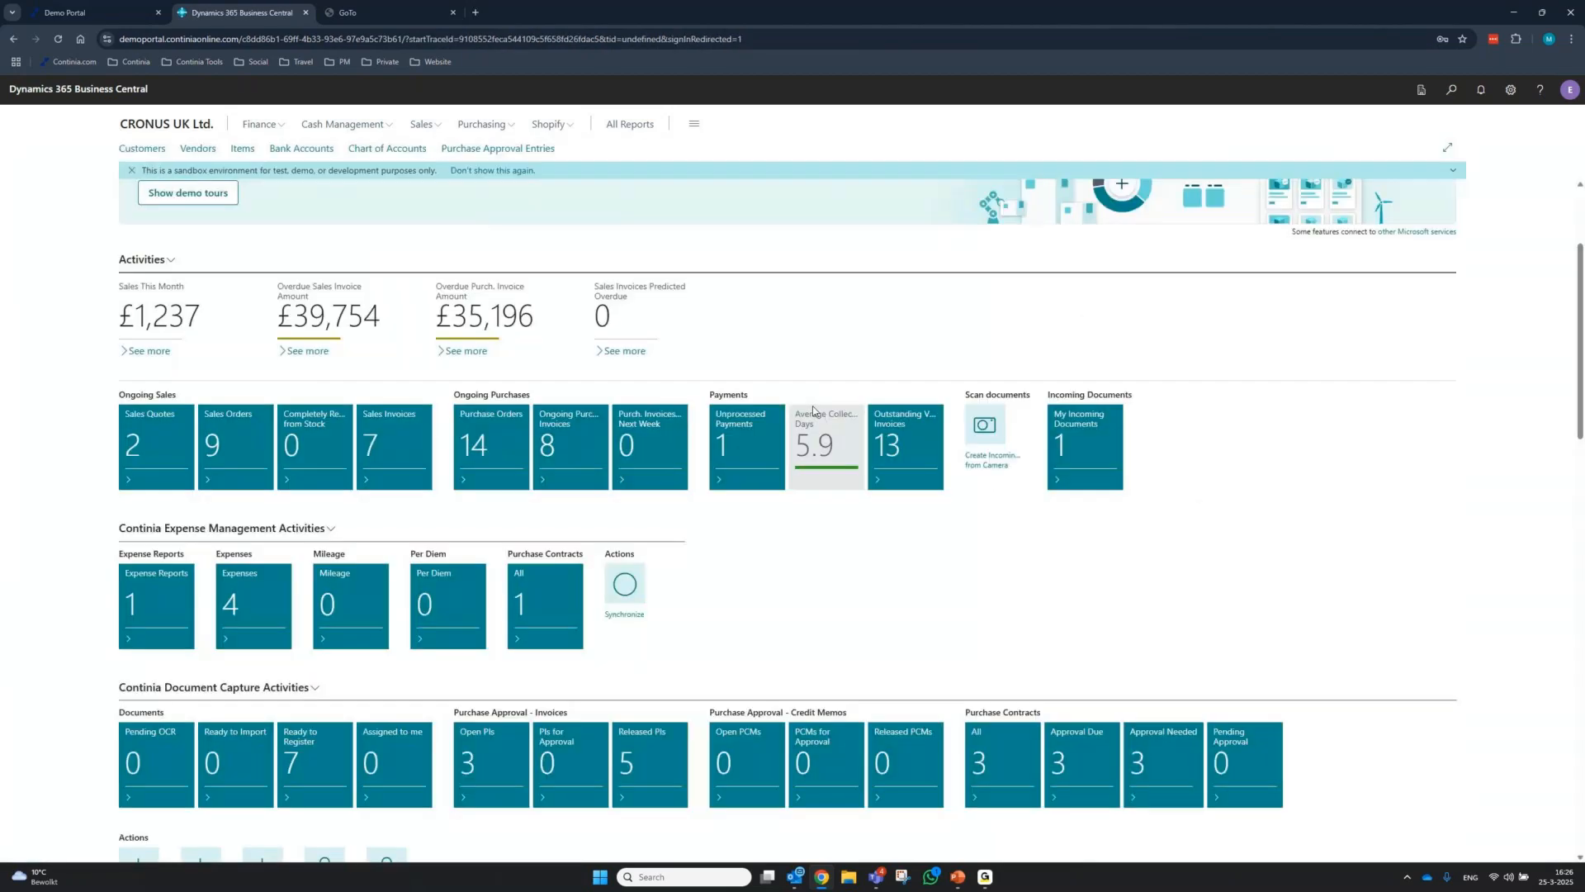
Open the released purchase invoices and post them as a batch with the invoice number filter cleared
scroll(763, 504, down, 1)
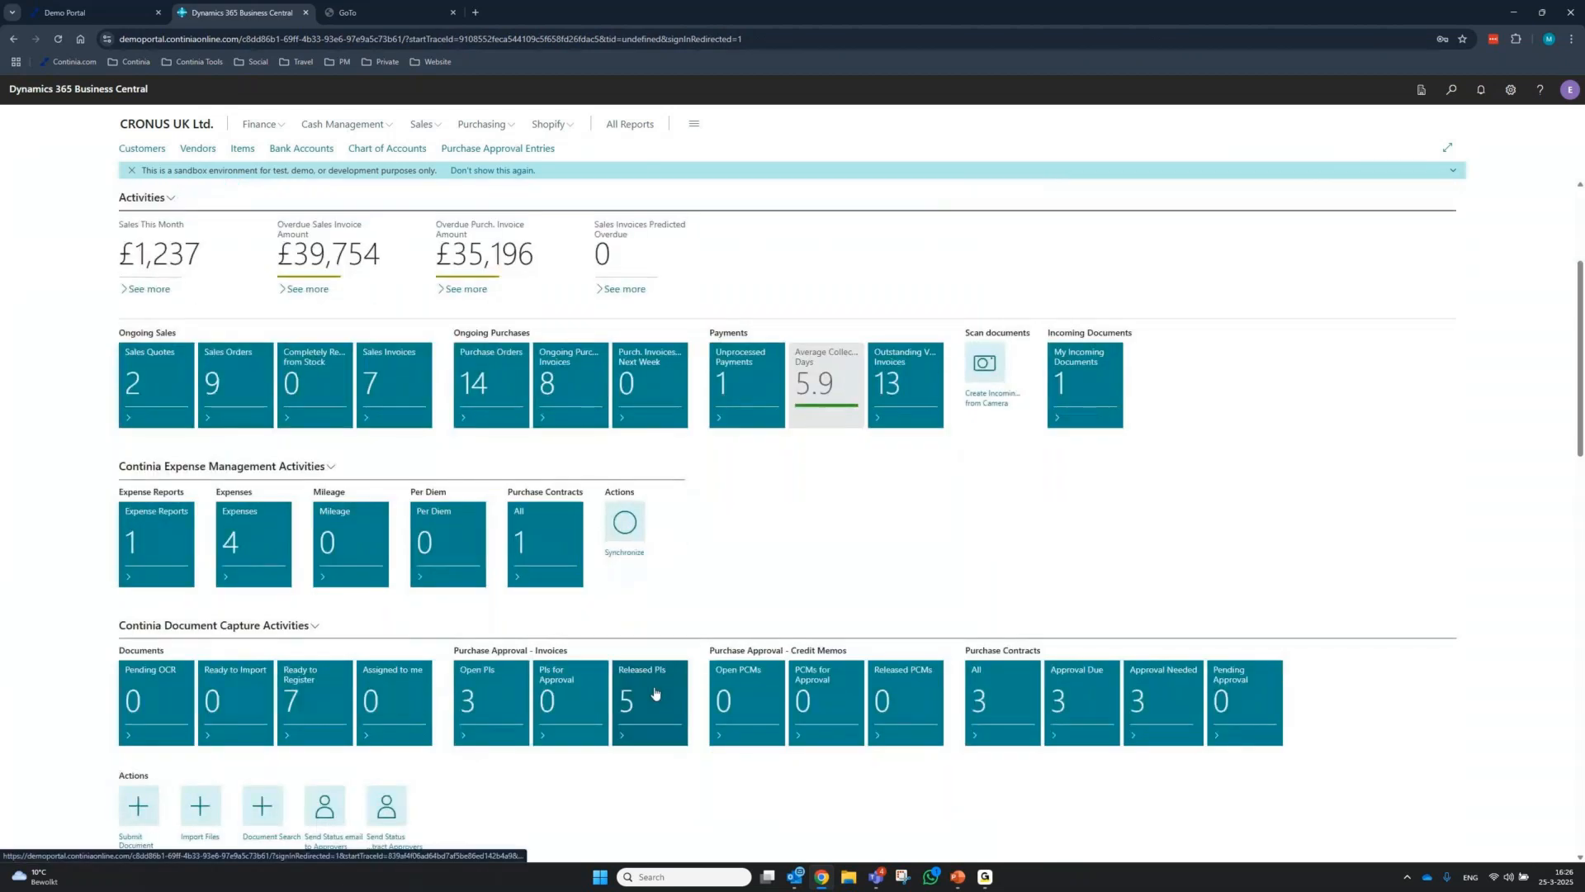
click(655, 693)
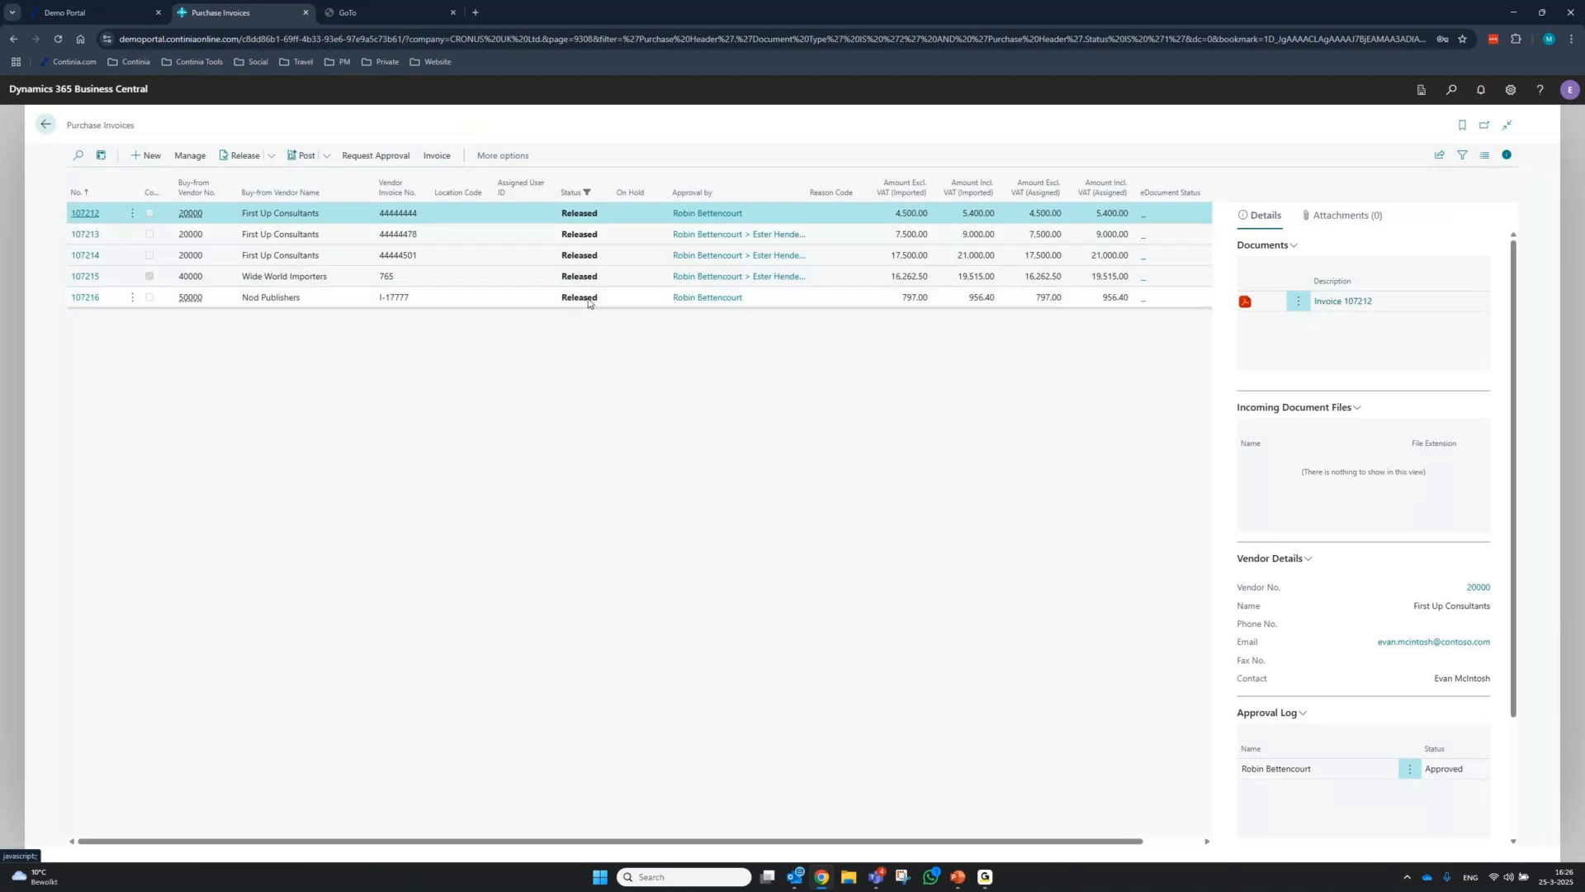
click(327, 156)
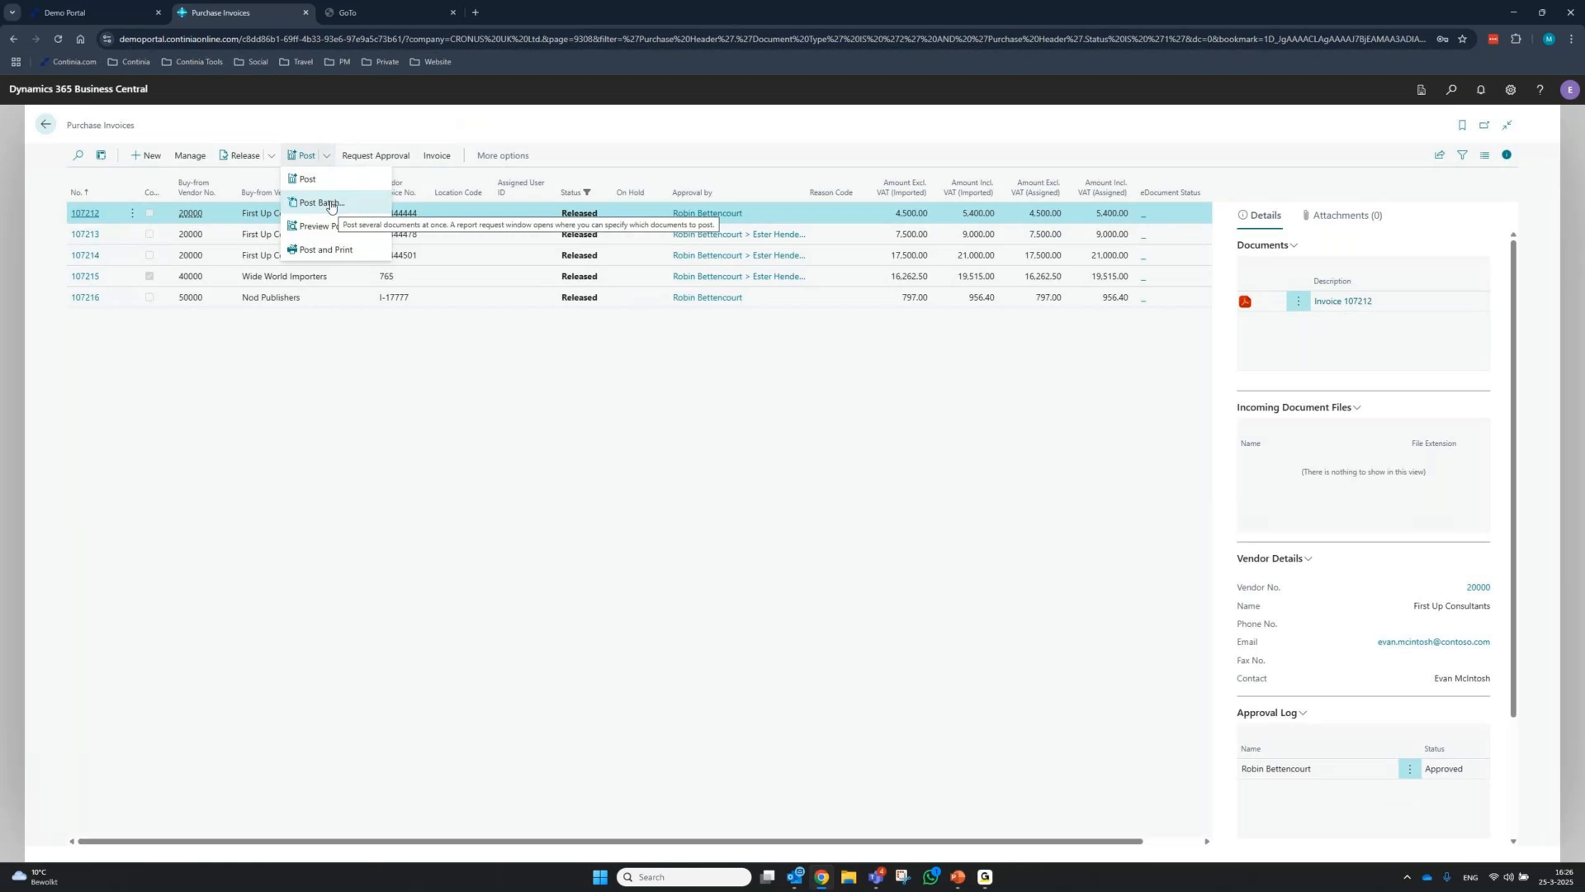
click(331, 203)
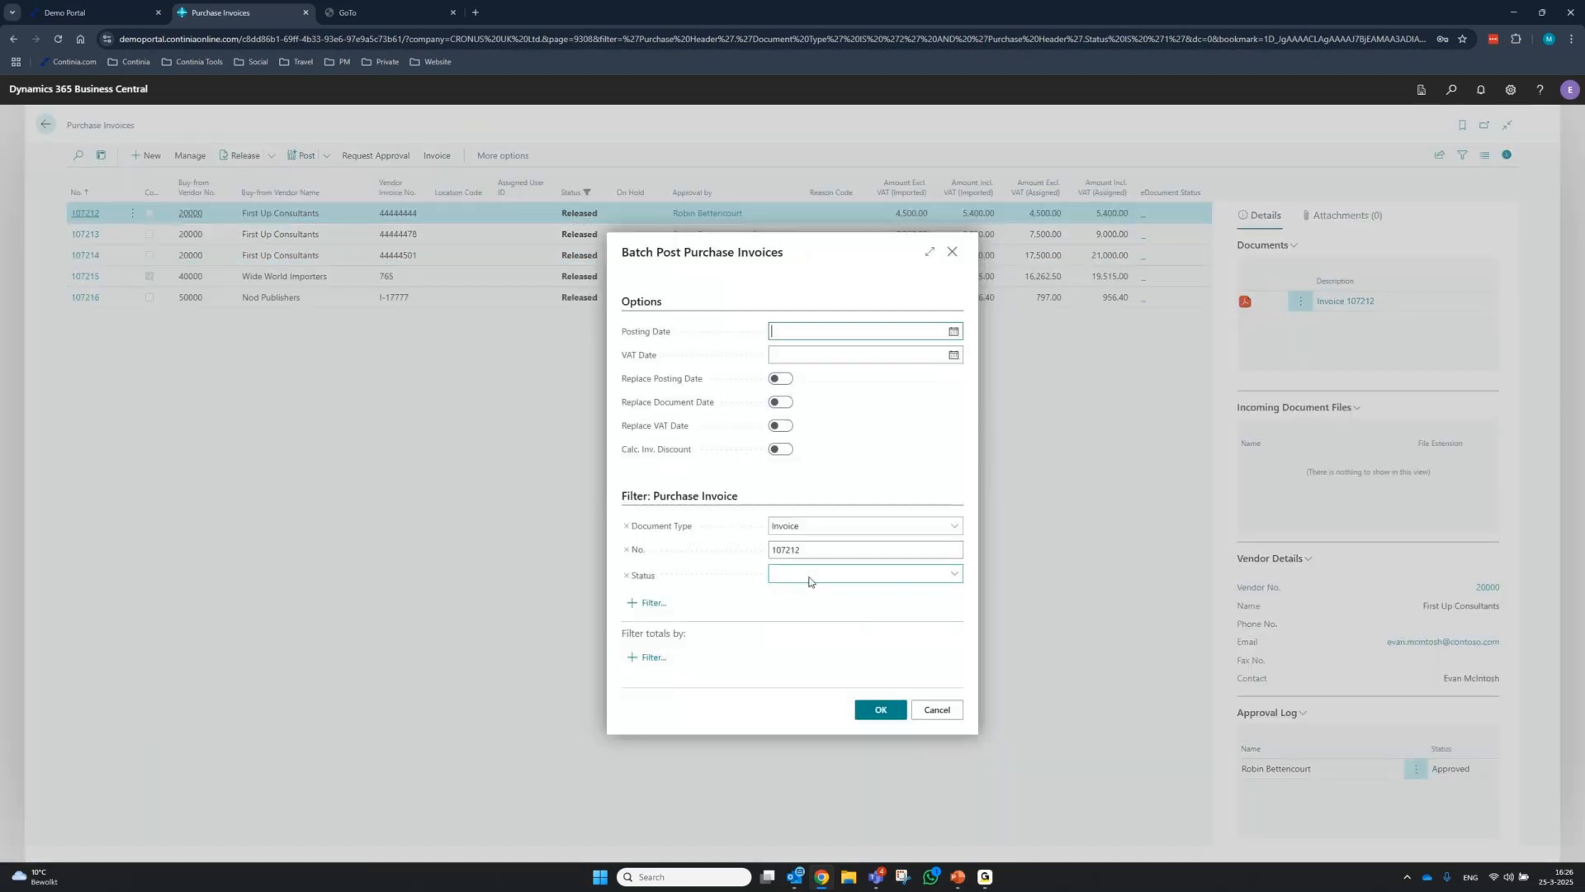
click(798, 552)
key(BackSpace)
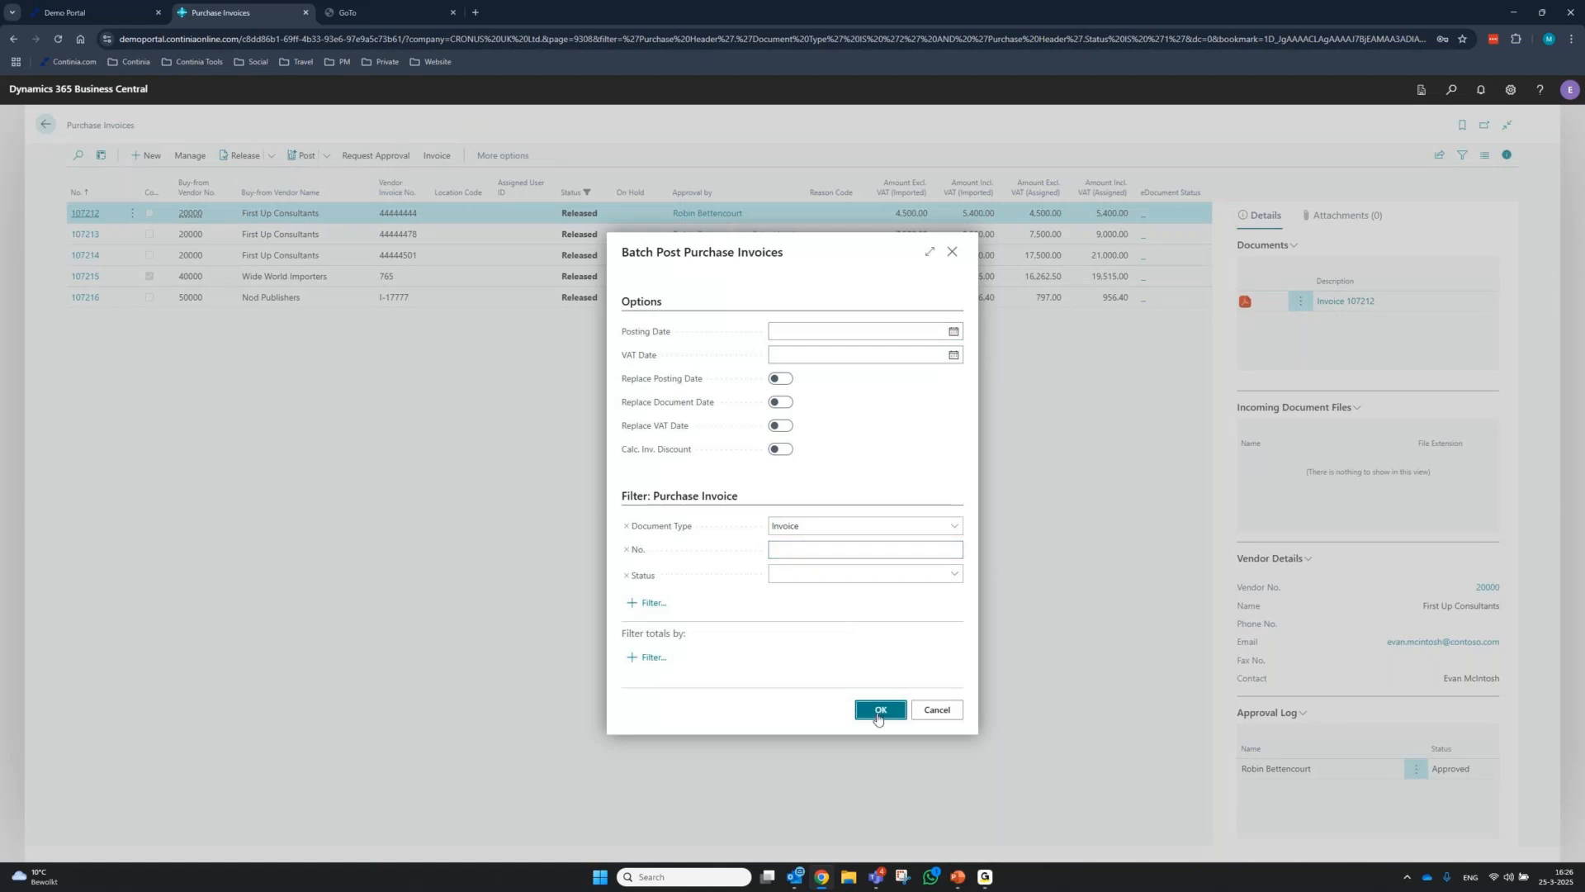
click(869, 708)
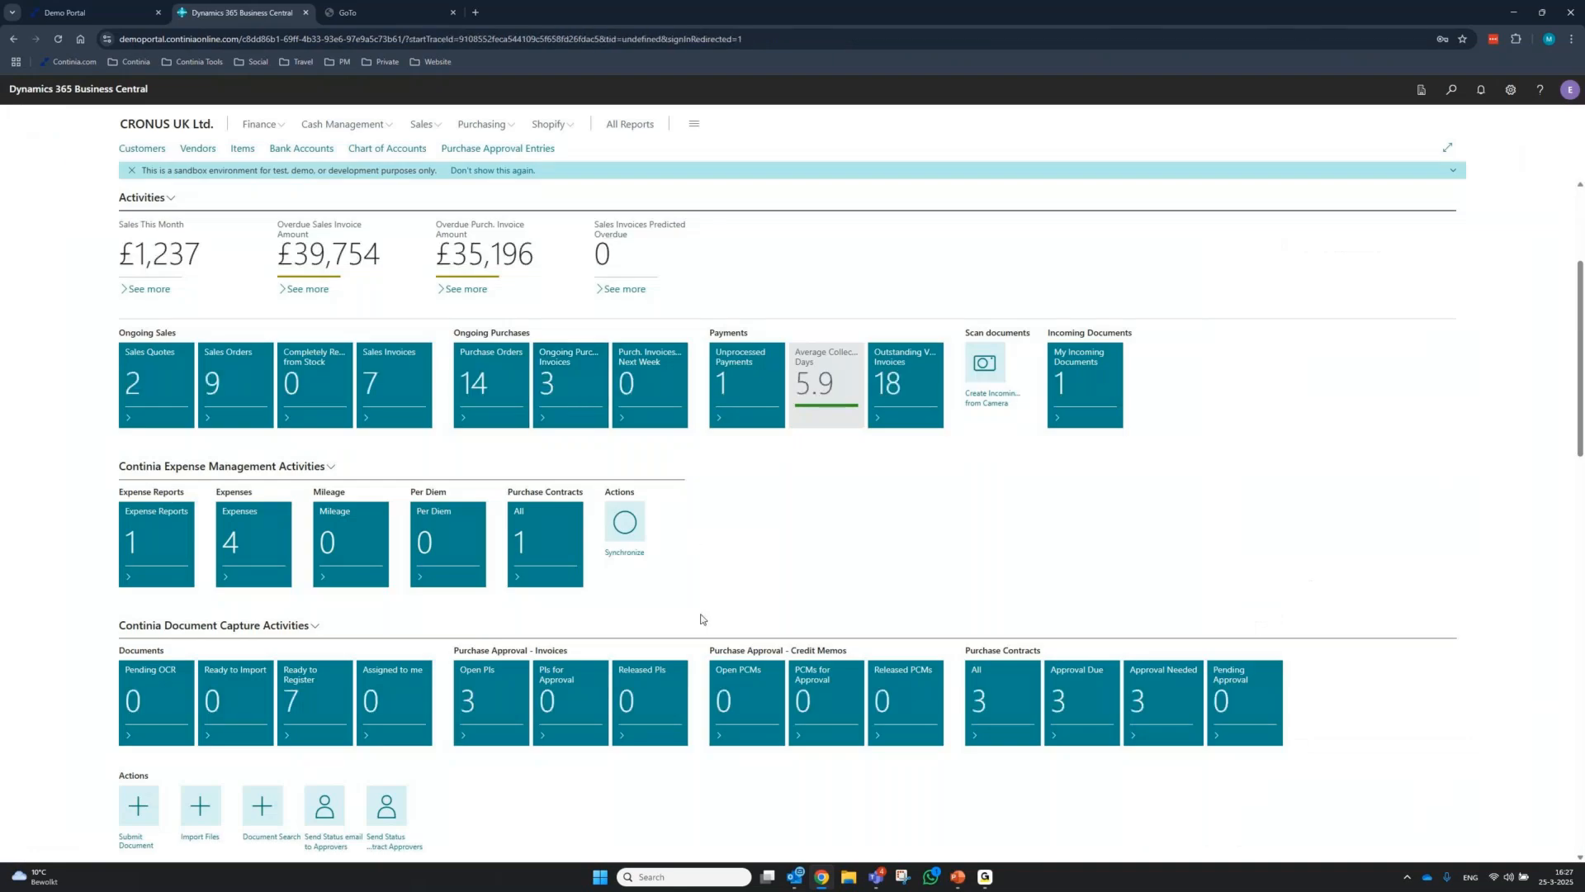
Open Document Search from the Document Capture activities and search all documents for "nod publi"
scroll(700, 619, down, 1)
scroll(701, 619, down, 1)
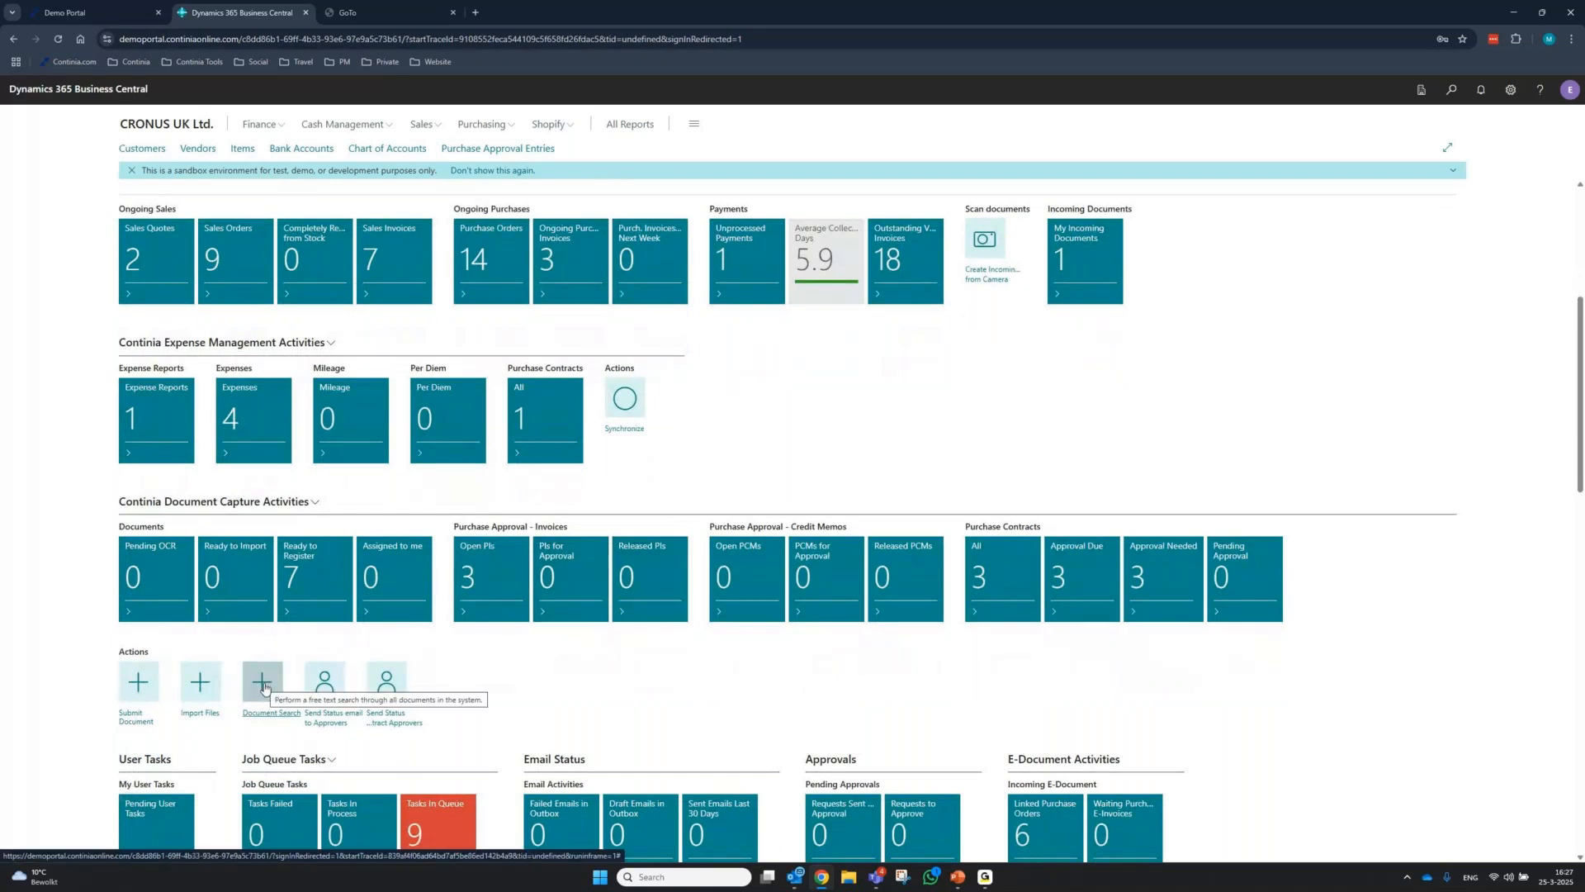
scroll(264, 688, down, 2)
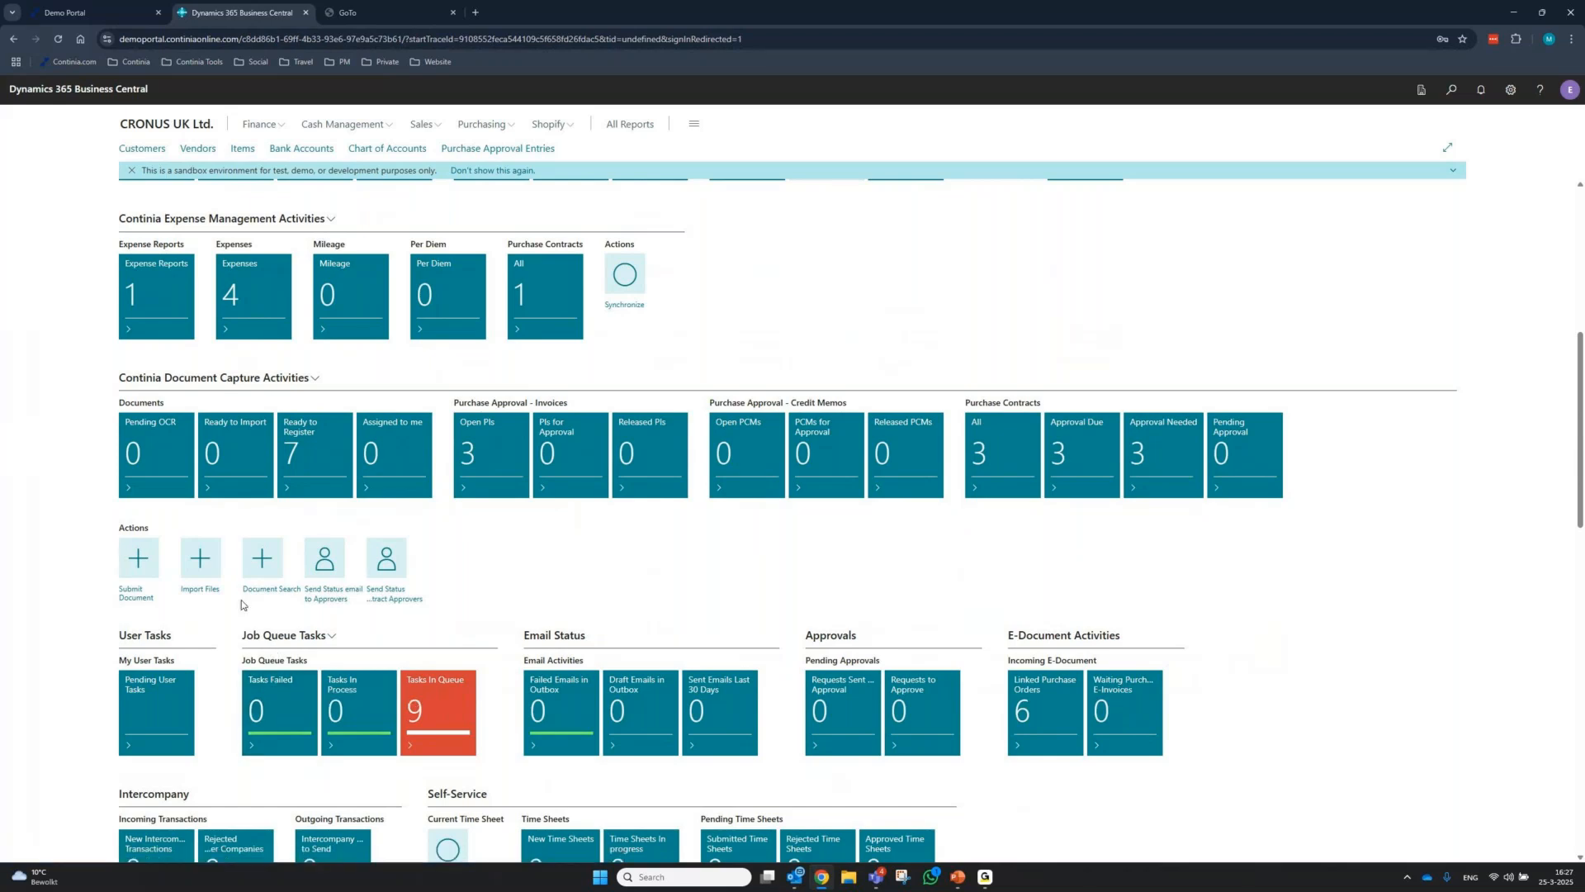
click(263, 560)
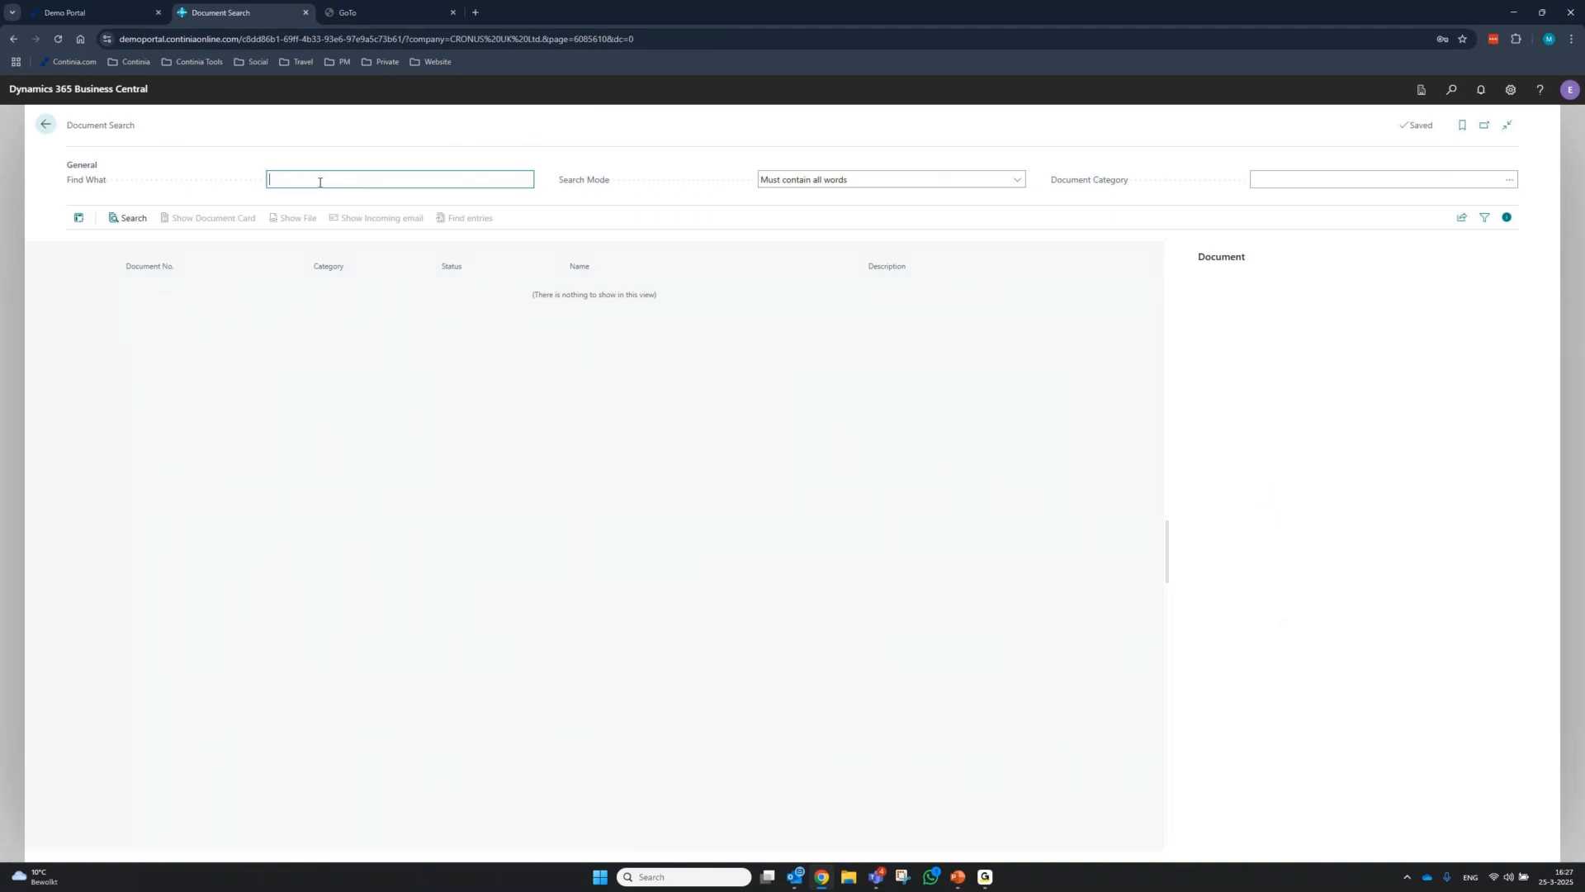
text(nod publi)
key(Tab)
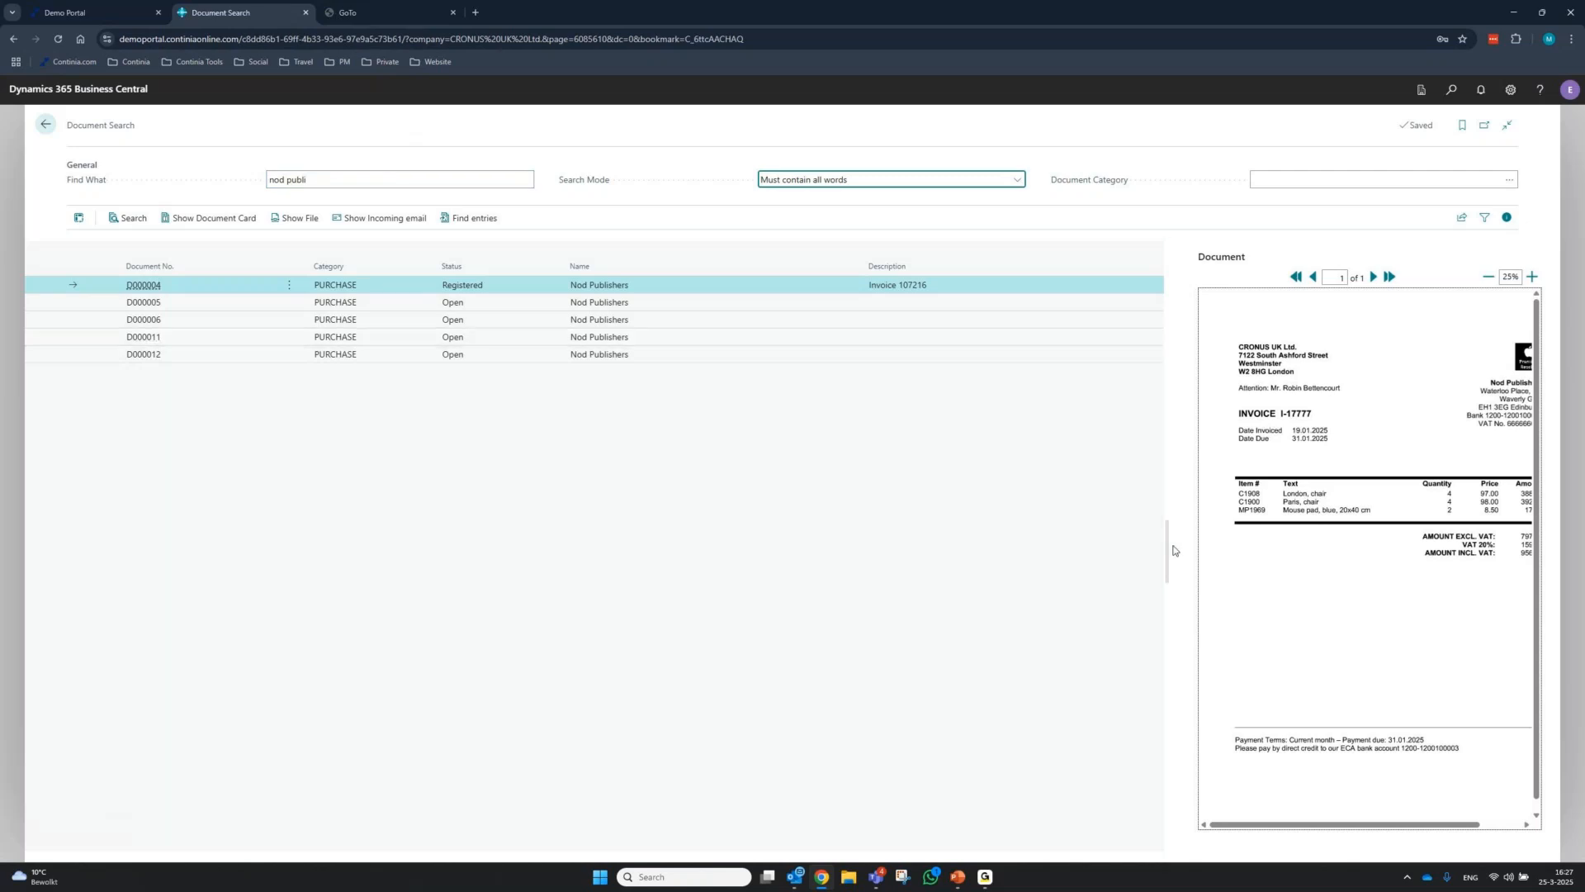
Widen the document preview and view the found Nod Publishers documents D000005, D000006 and the registered D000004
drag(1172, 559, 927, 585)
click(510, 307)
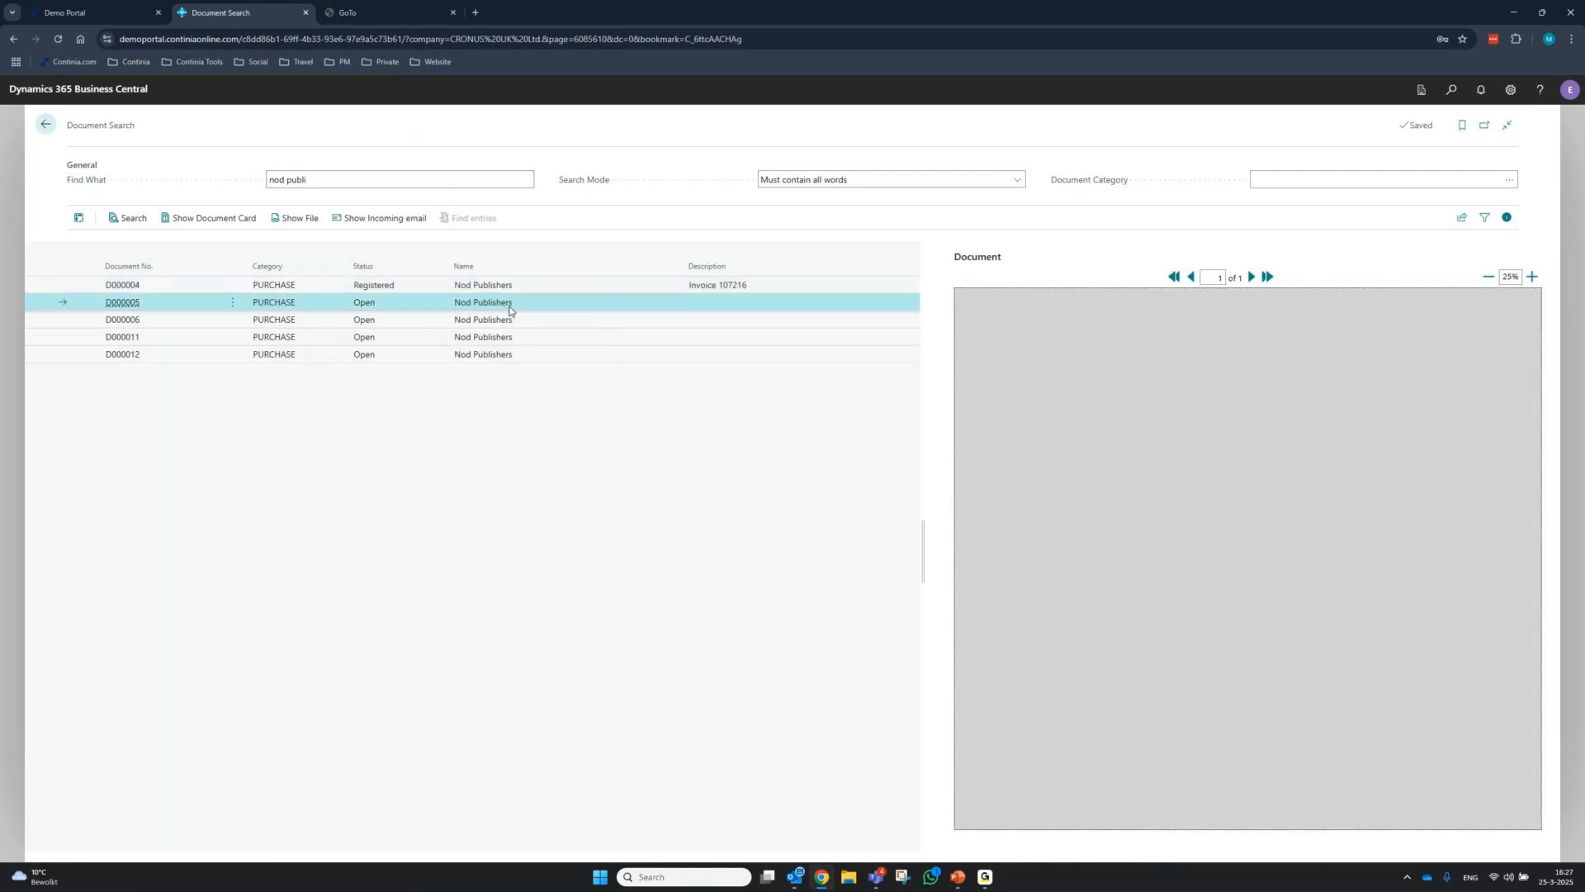
click(510, 317)
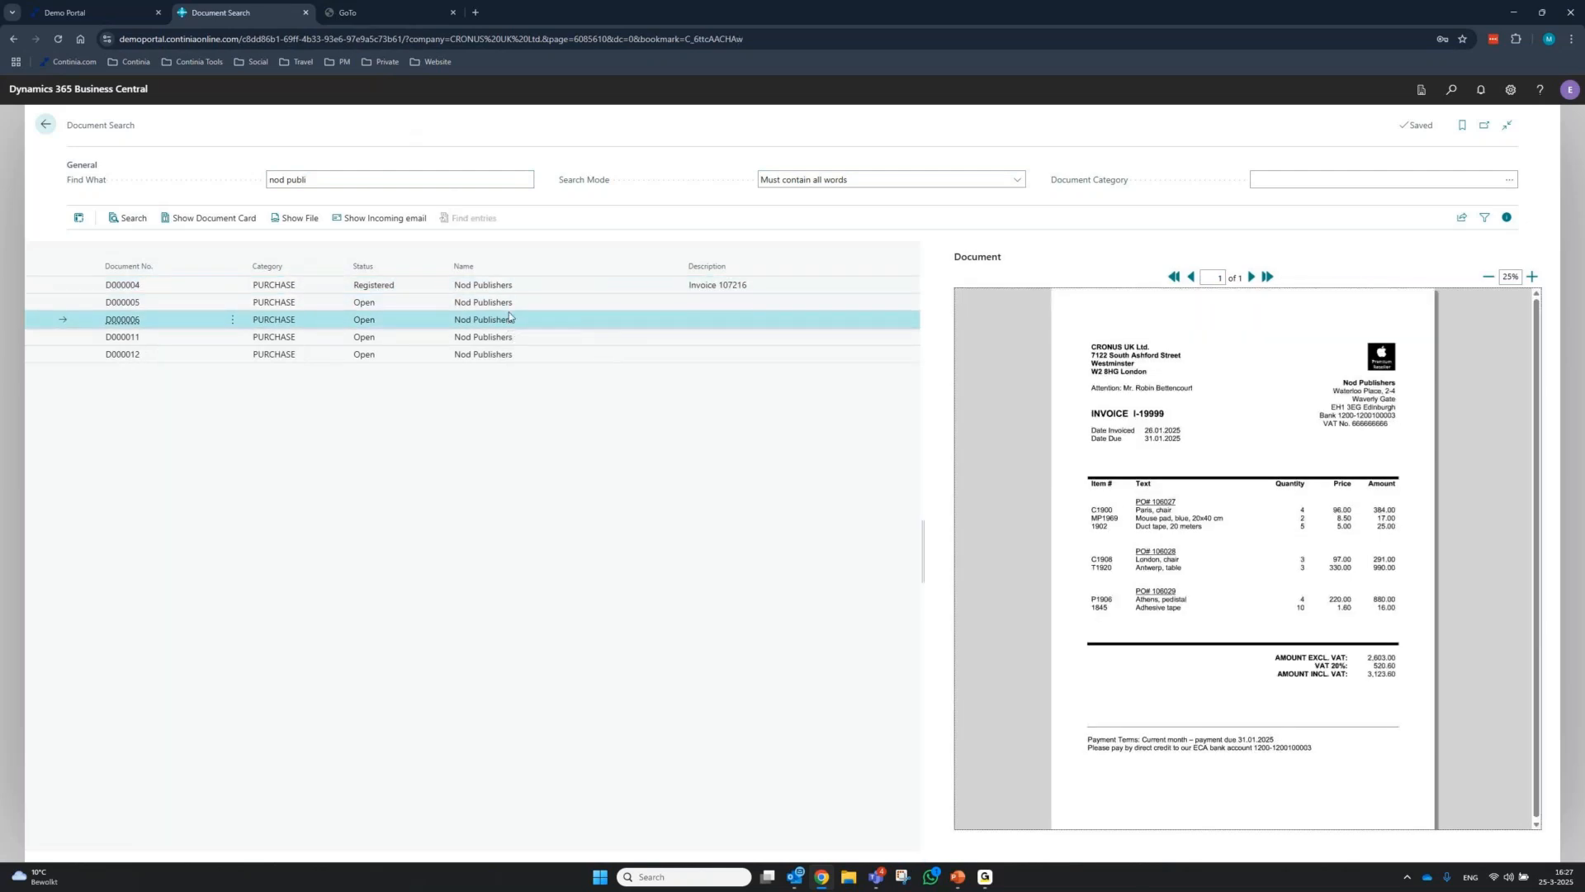
click(510, 289)
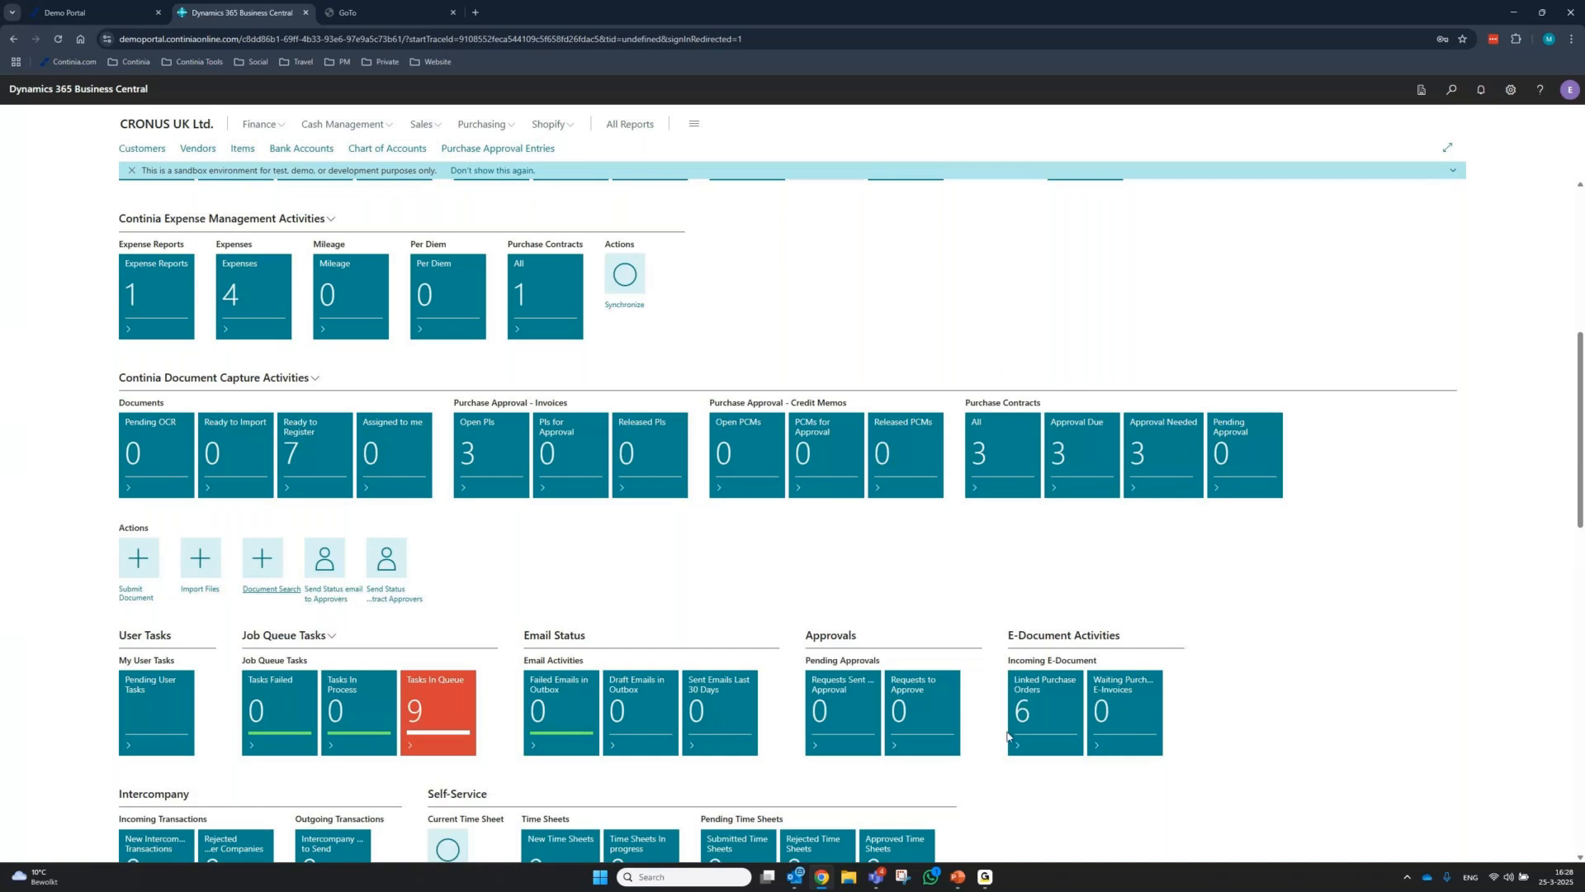
Switch to the webinar presentation in PowerPoint, start the slide show, swap presenter view with the slide show, and advance past the Live demo slide
mouse_move(964, 878)
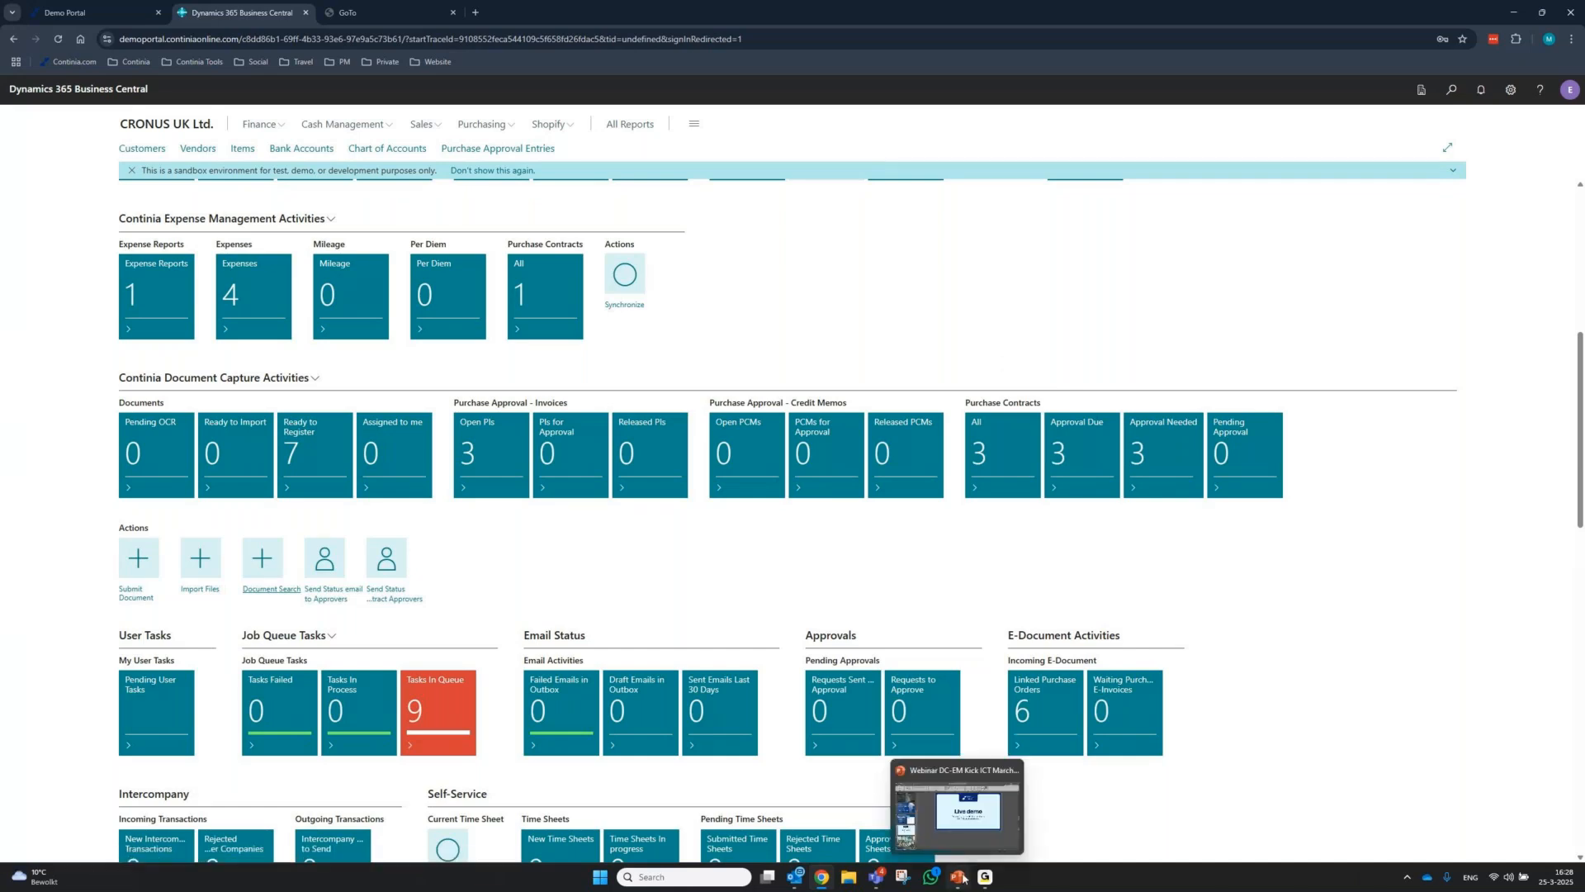
click(968, 828)
click(1445, 860)
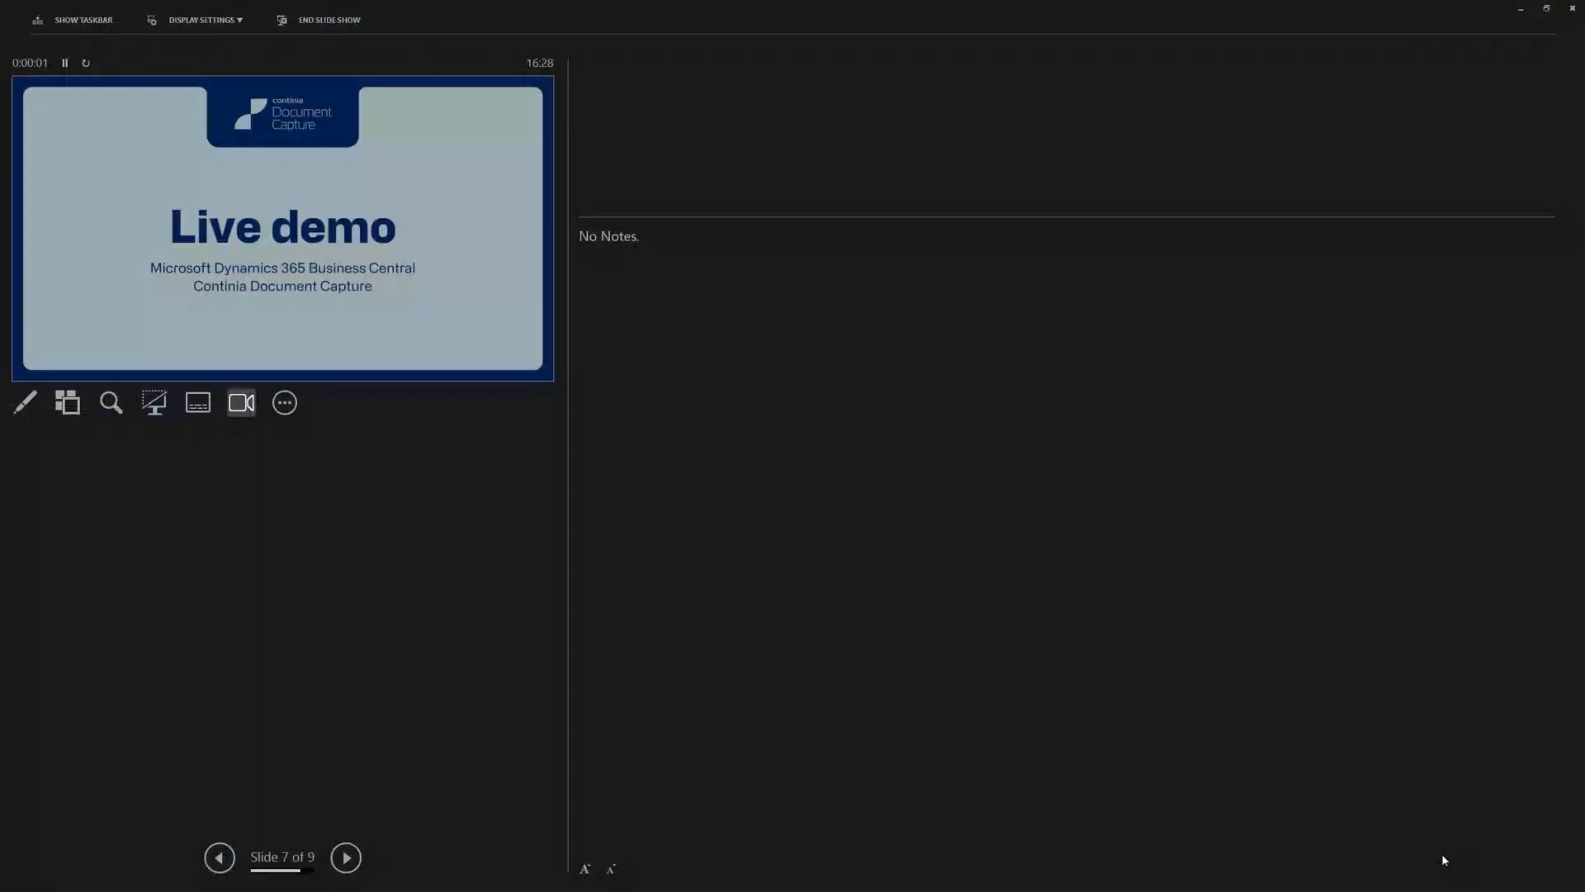
click(222, 30)
click(207, 25)
click(209, 31)
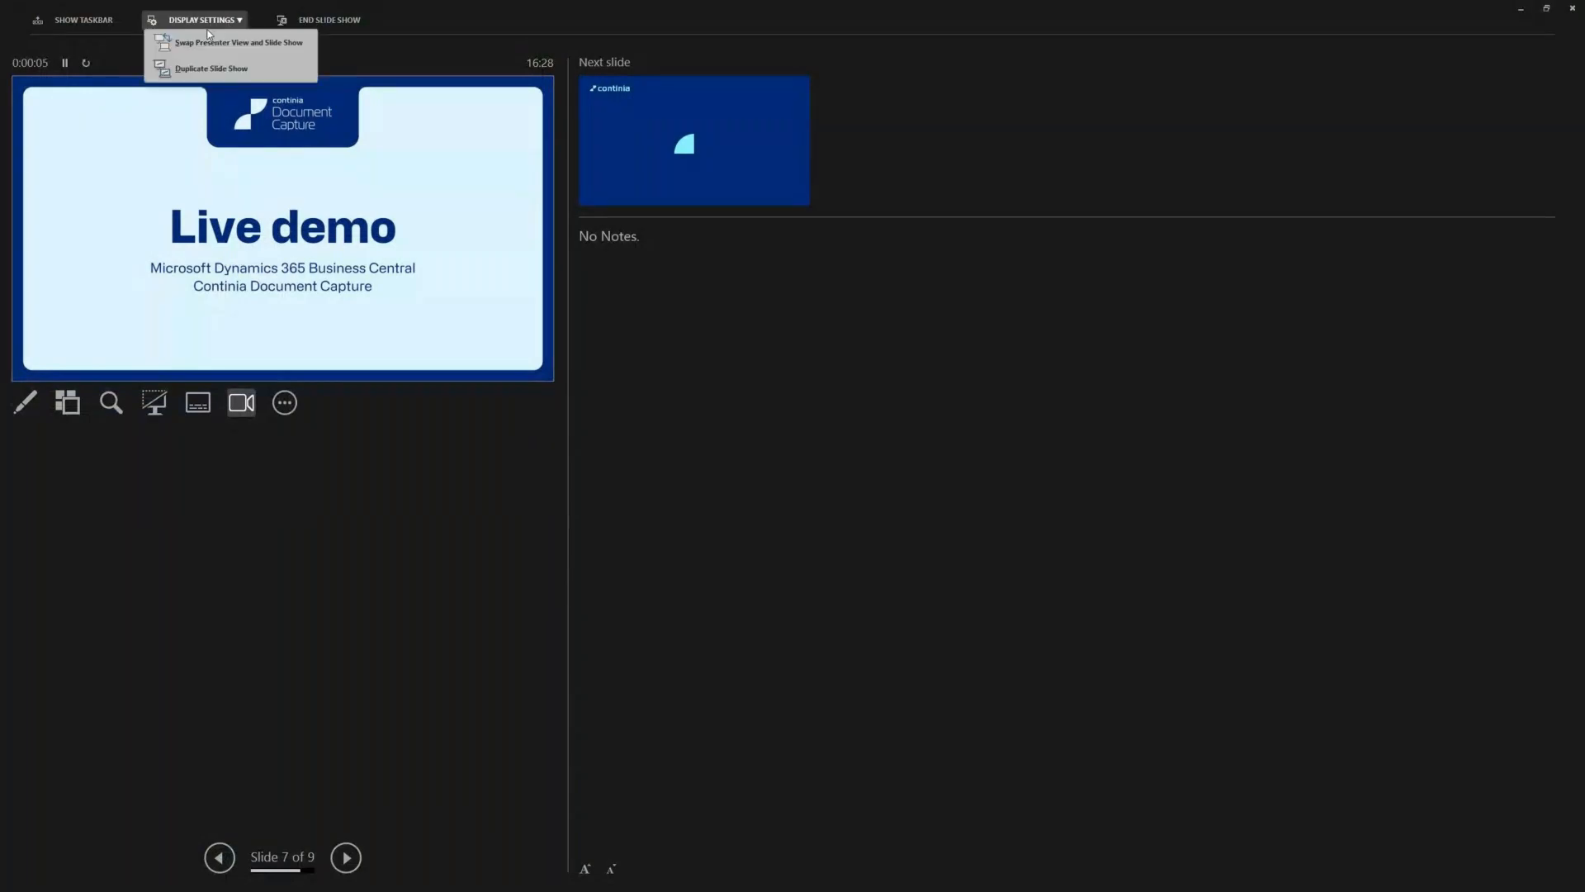
click(204, 42)
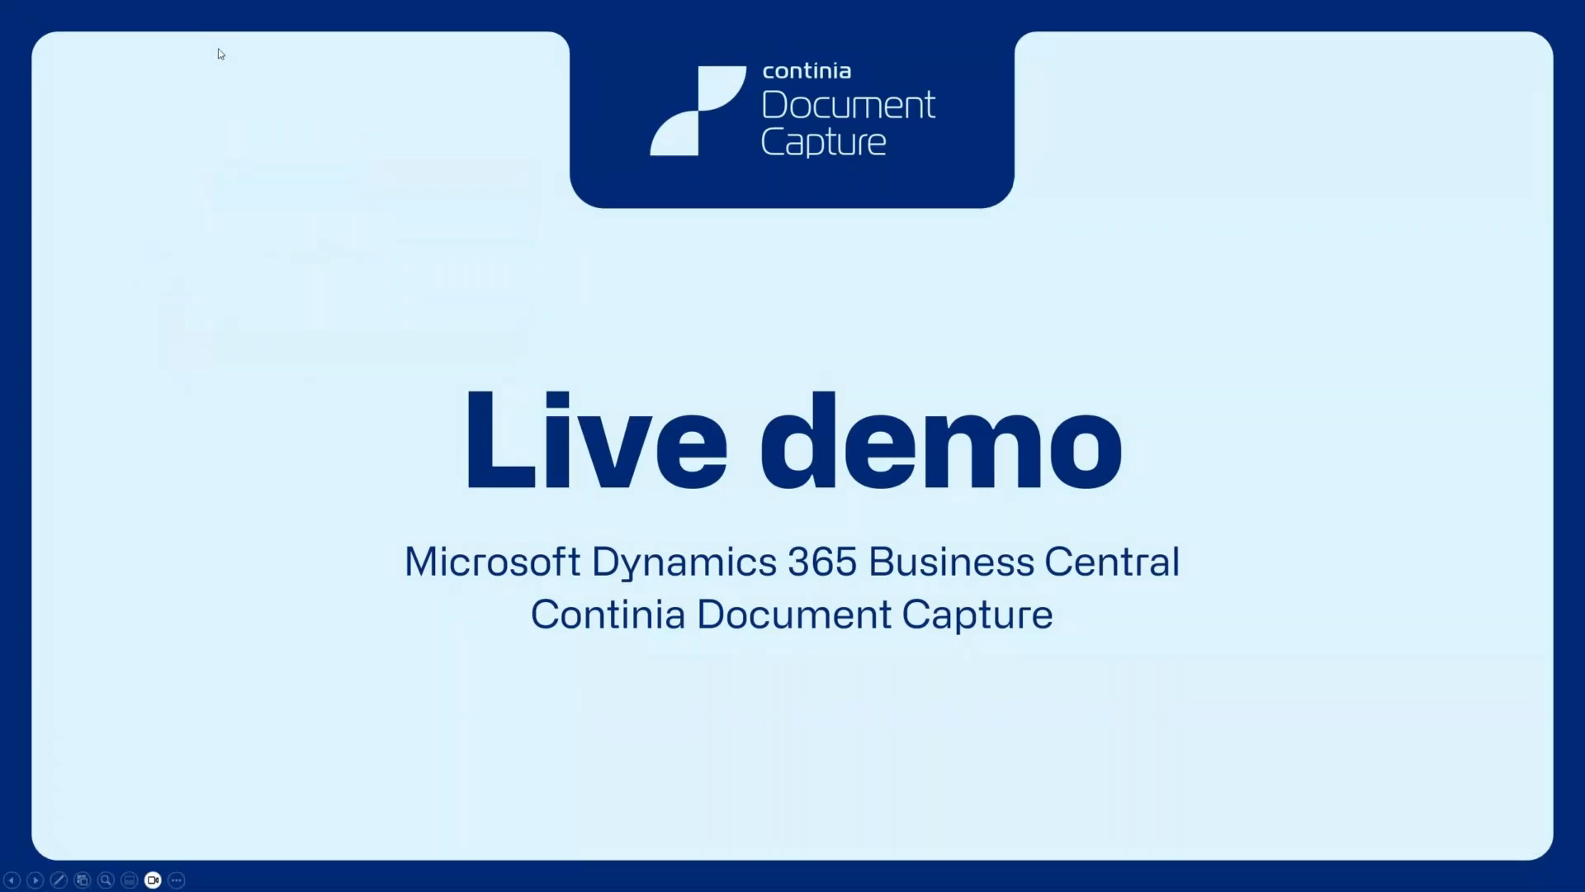
click(219, 53)
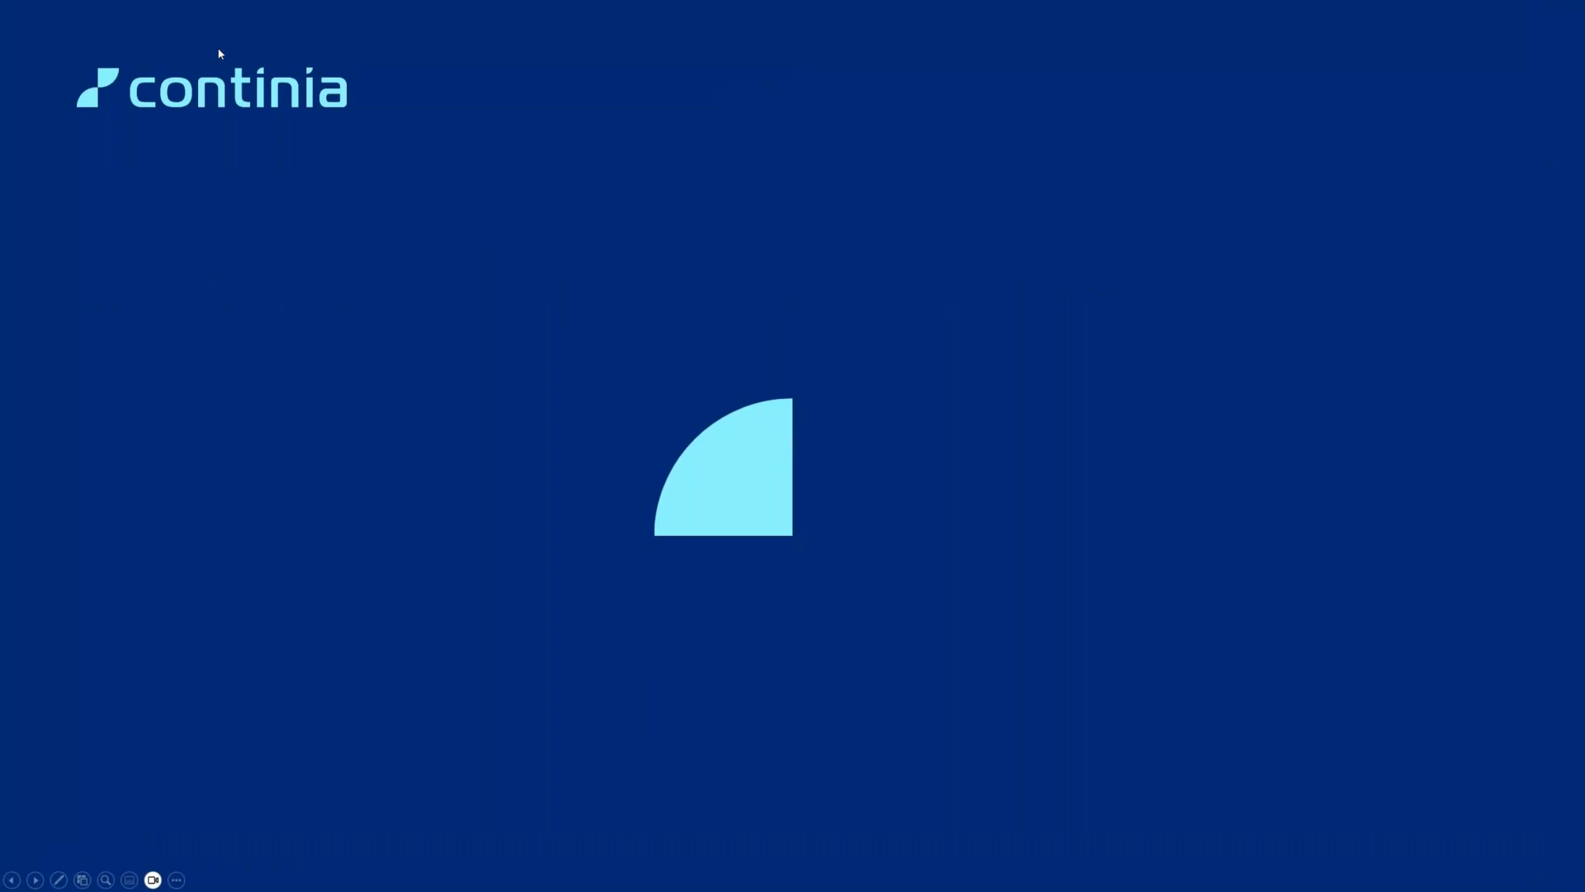